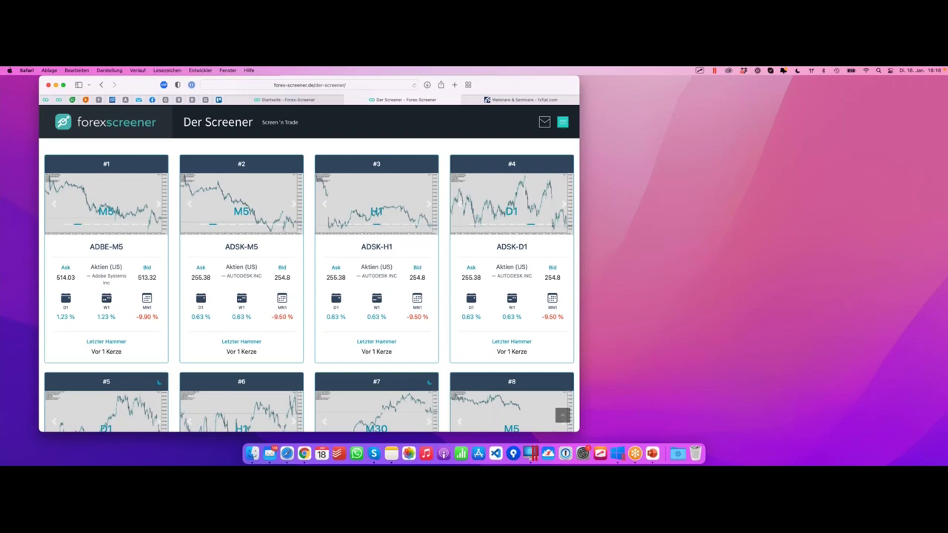
Step: Clear the "hammer" search term so the complete set of screener filters is available
key("super+shift+5")
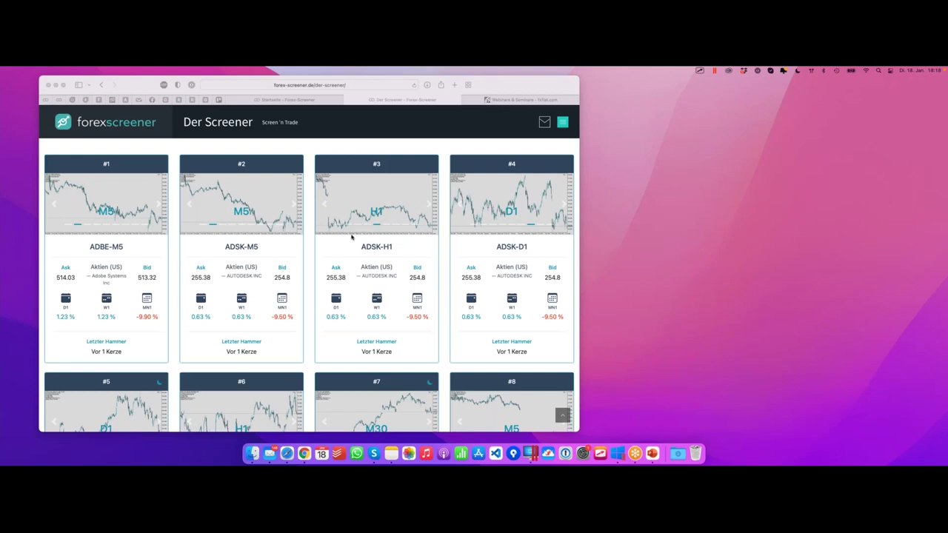
scroll(348, 236, "up", 10)
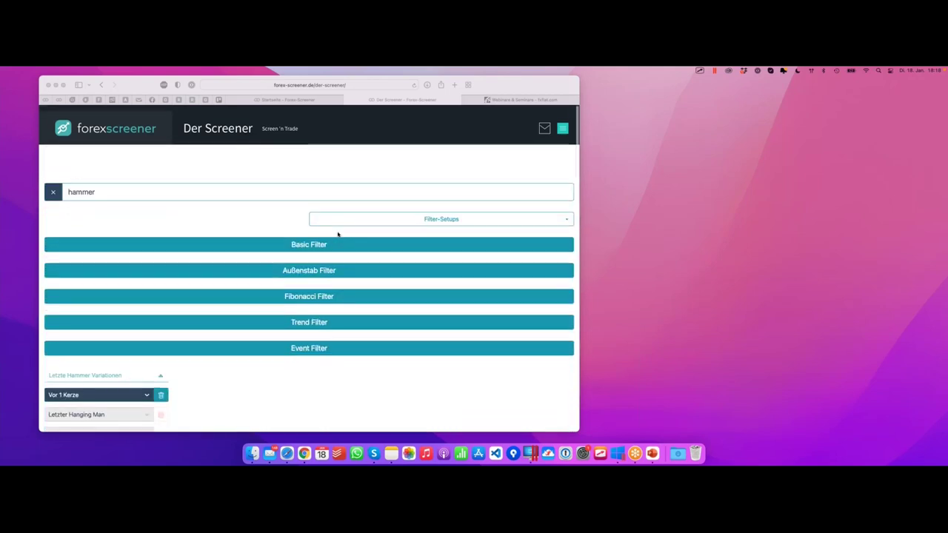
left_click(145, 204)
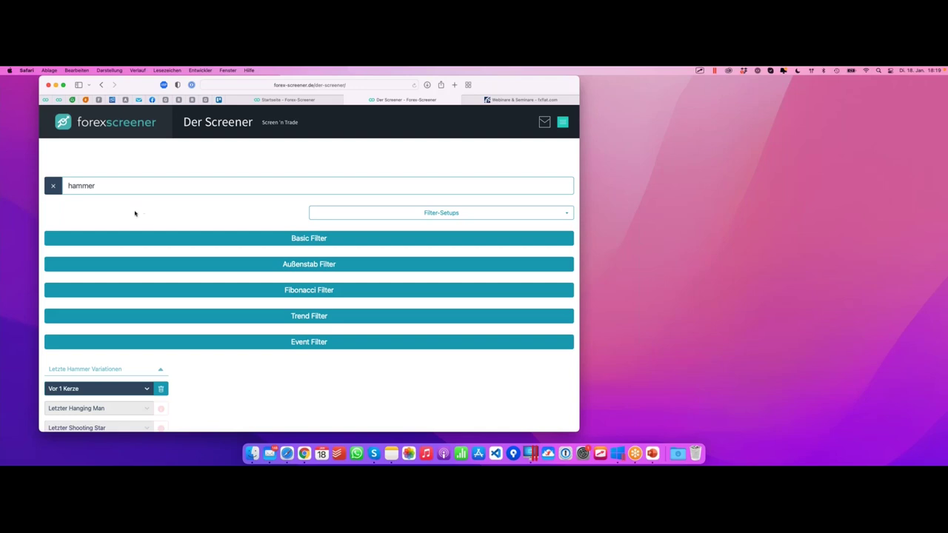
left_click(55, 186)
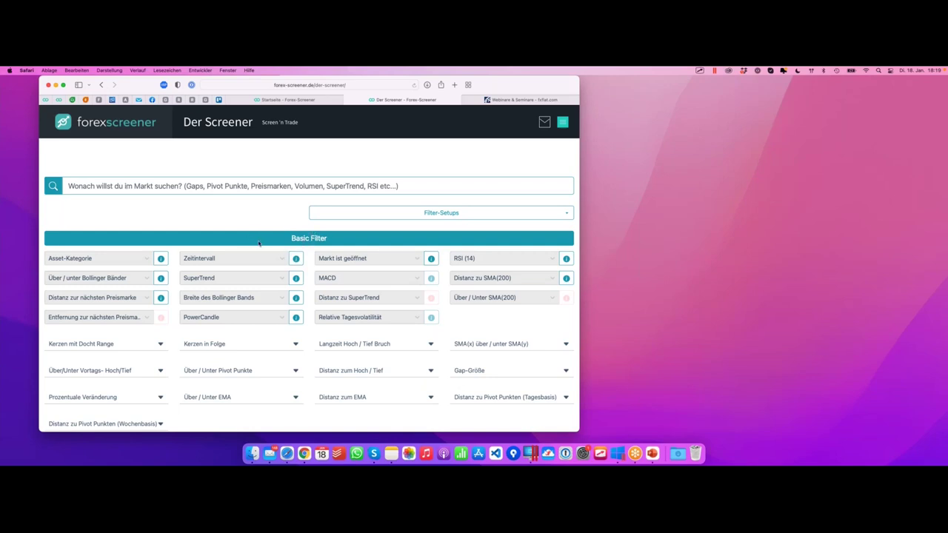
Step: Remove the "Vor 1 Kerze" setting from the Letzter Hammer filter among the Event Filters
scroll(258, 243, "down", 10)
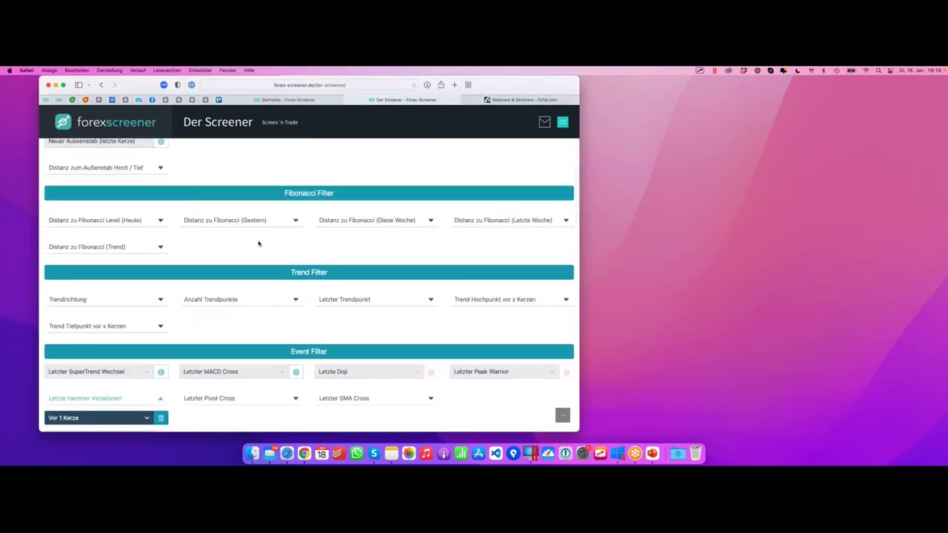
scroll(259, 243, "down", 5)
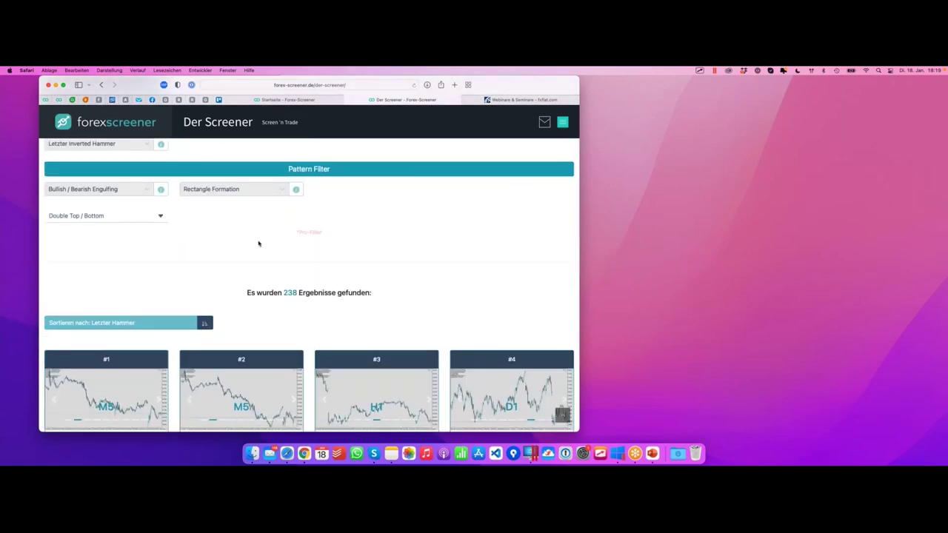
scroll(258, 243, "up", 5)
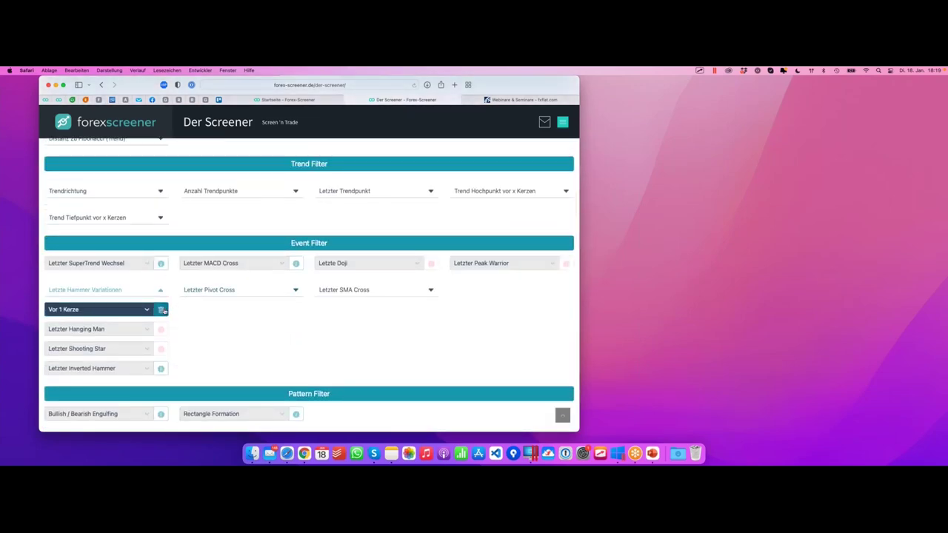
scroll(174, 289, "up", 4)
scroll(184, 268, "up", 4)
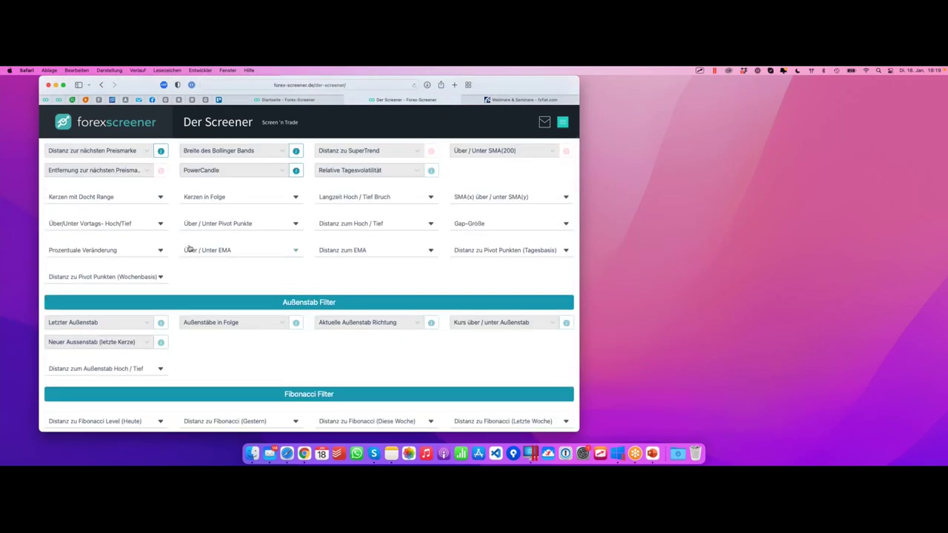
Step: Expand the Kerzen in Folge filter group and set the green candles filter to "10 Grüne Kerzen in Folge"
scroll(215, 252, "up", 2)
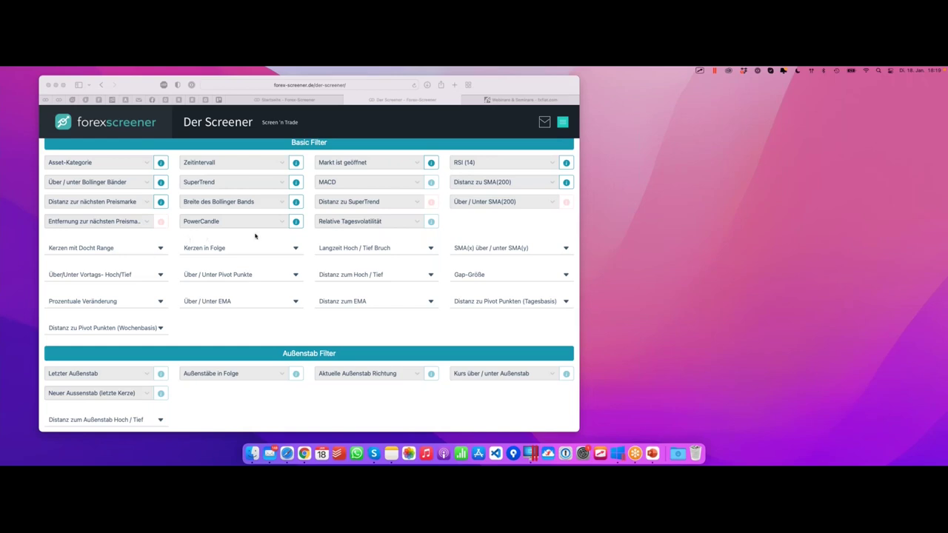
scroll(260, 234, "up", 2)
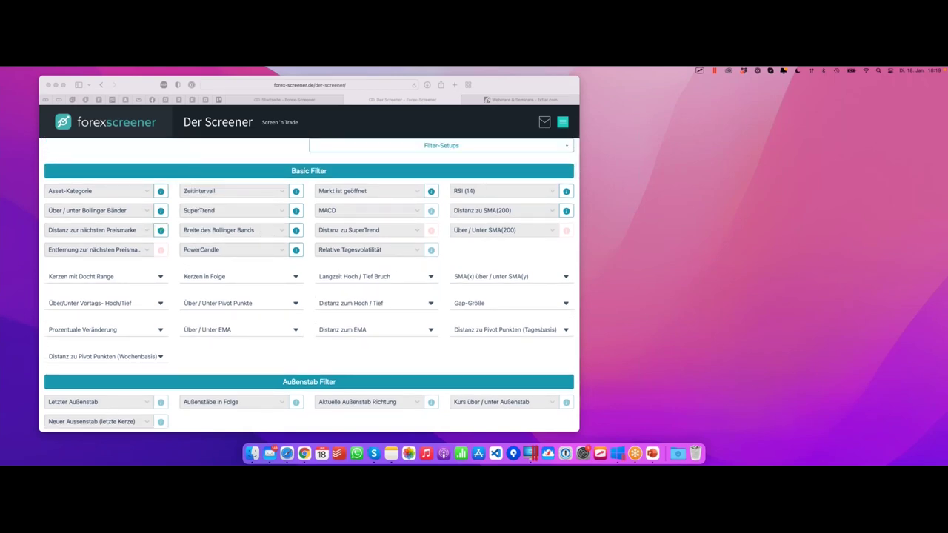
left_click(279, 283)
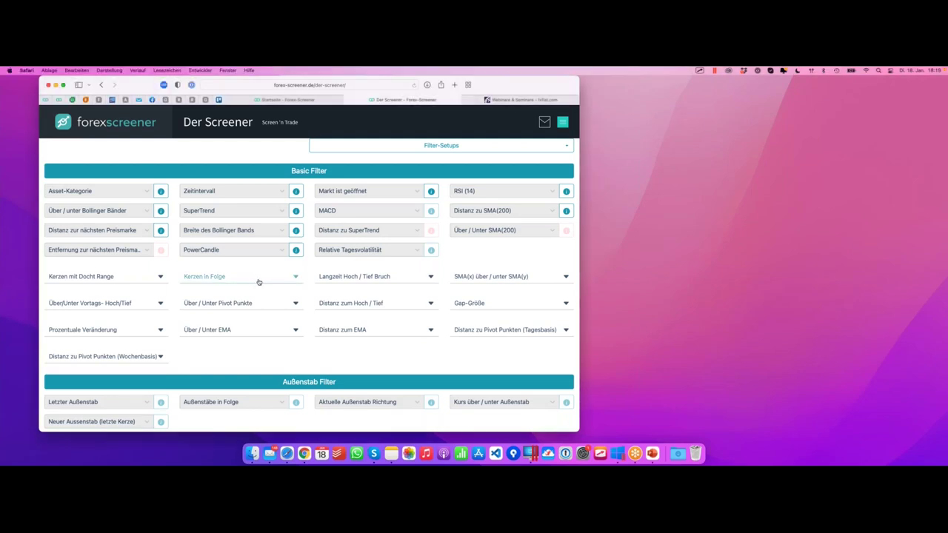
left_click(240, 278)
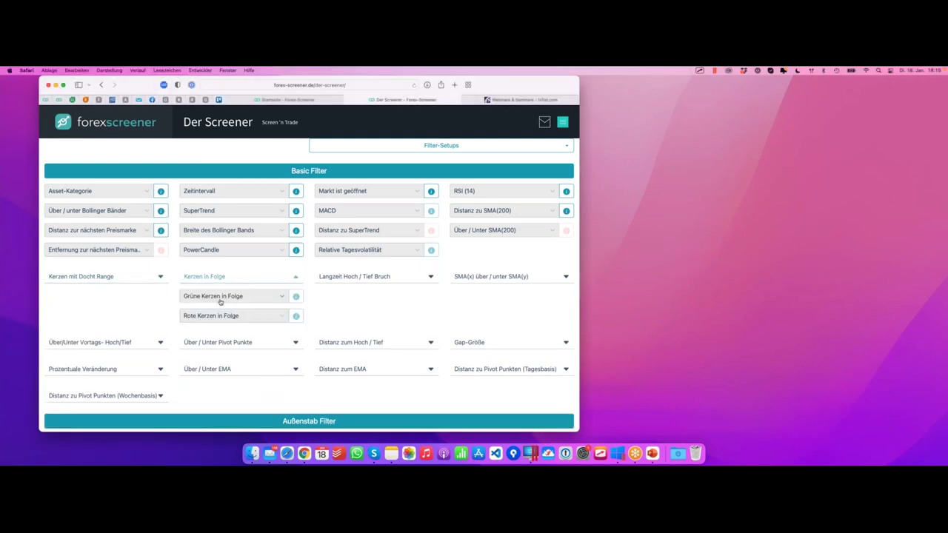
left_click(229, 297)
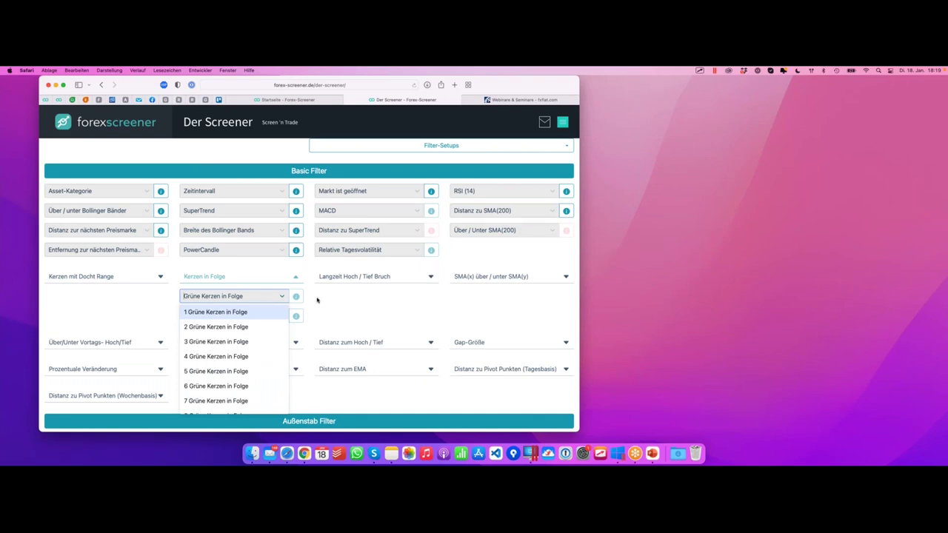
scroll(317, 300, "down", 2)
scroll(261, 311, "down", 2)
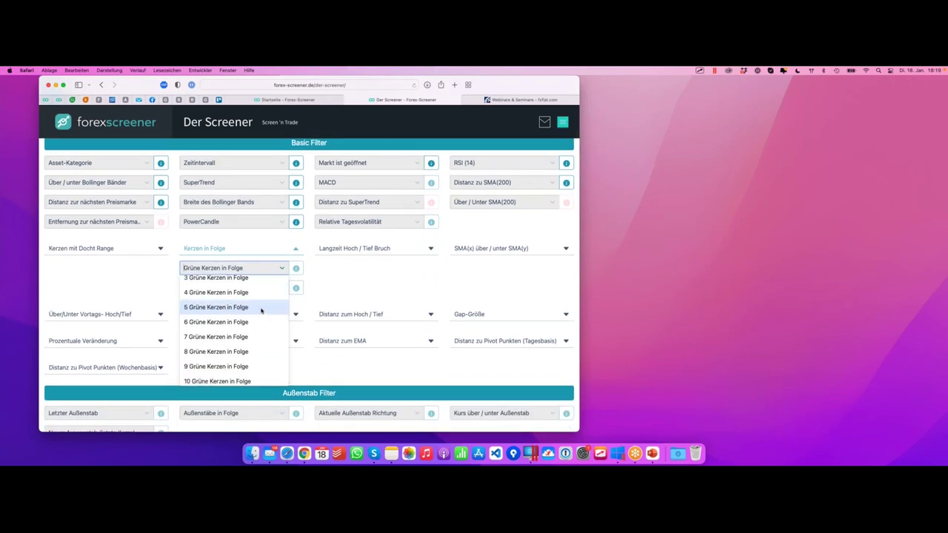
scroll(261, 311, "down", 1)
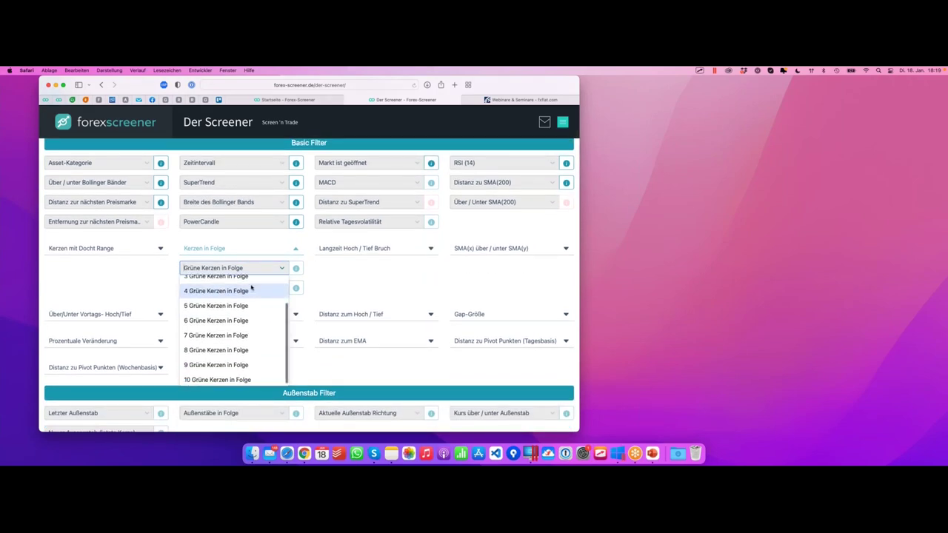
left_click(225, 377)
Step: Open the chart of the first search result, GBPSEK-M15, in MetaTrader and switch over to it
scroll(311, 280, "down", 3)
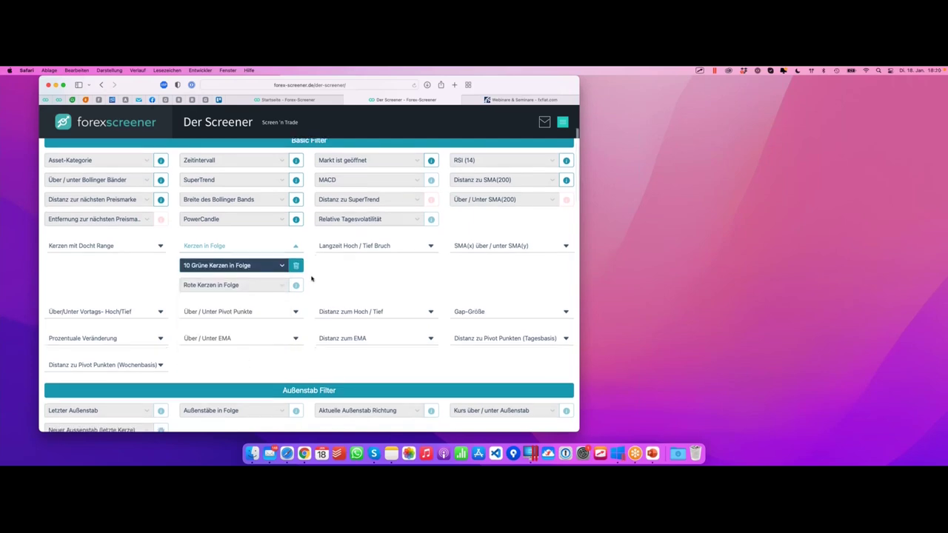
scroll(311, 279, "down", 15)
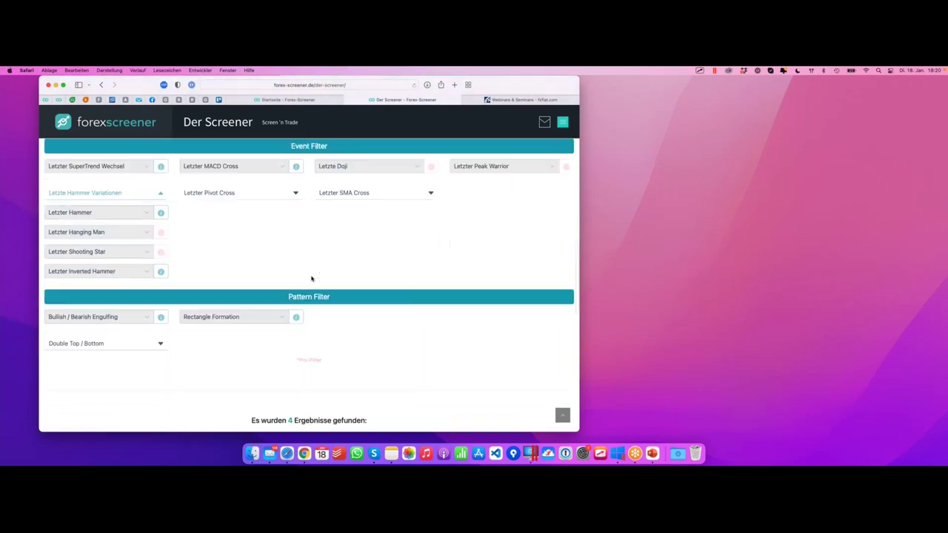
scroll(307, 276, "down", 4)
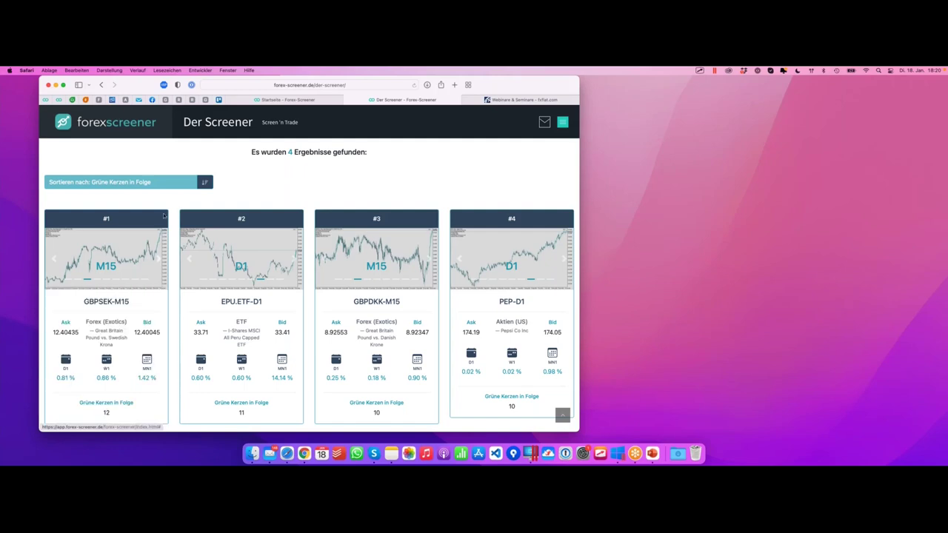
mouse_move(137, 311)
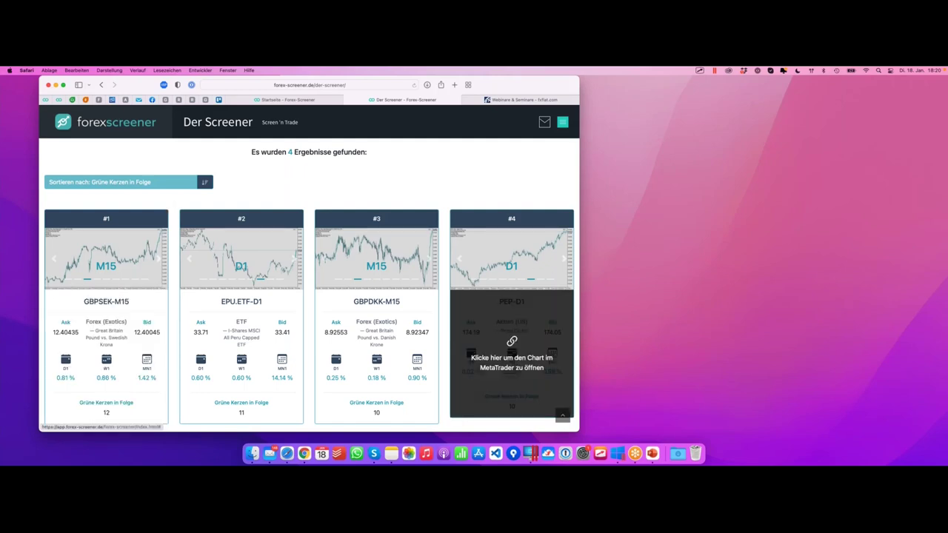
left_click(131, 318)
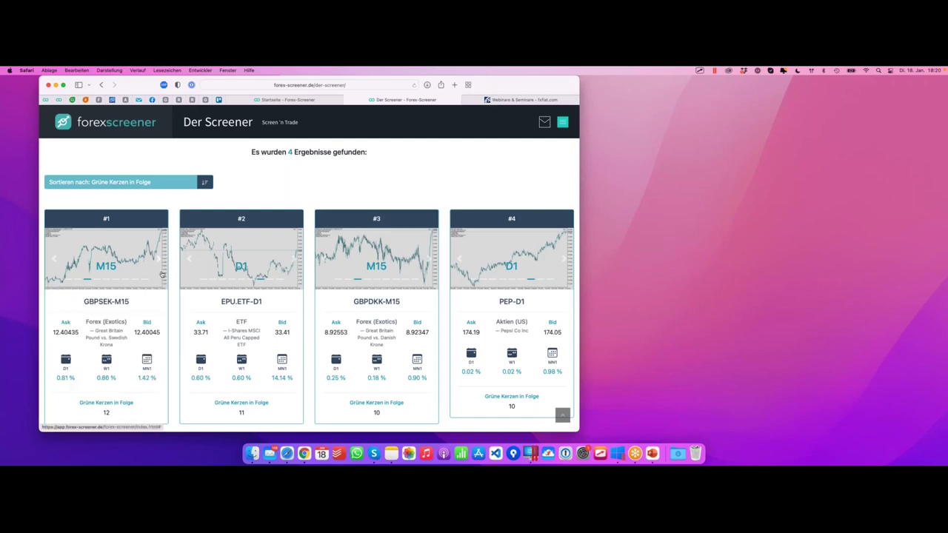
key("ctrl+Right")
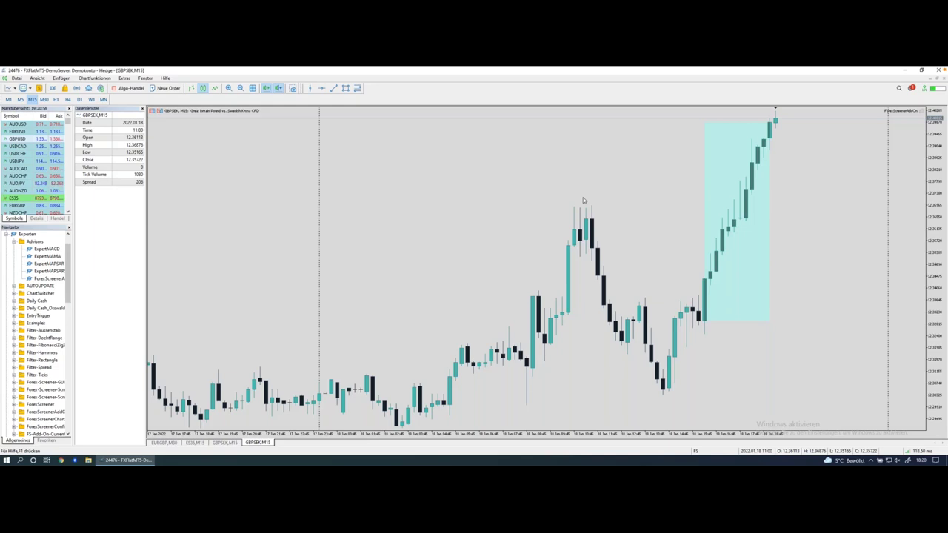
Step: Zoom out the GBPSEK chart and view it on the M30, H1, H4 and D1 timeframes in turn
key("minus")
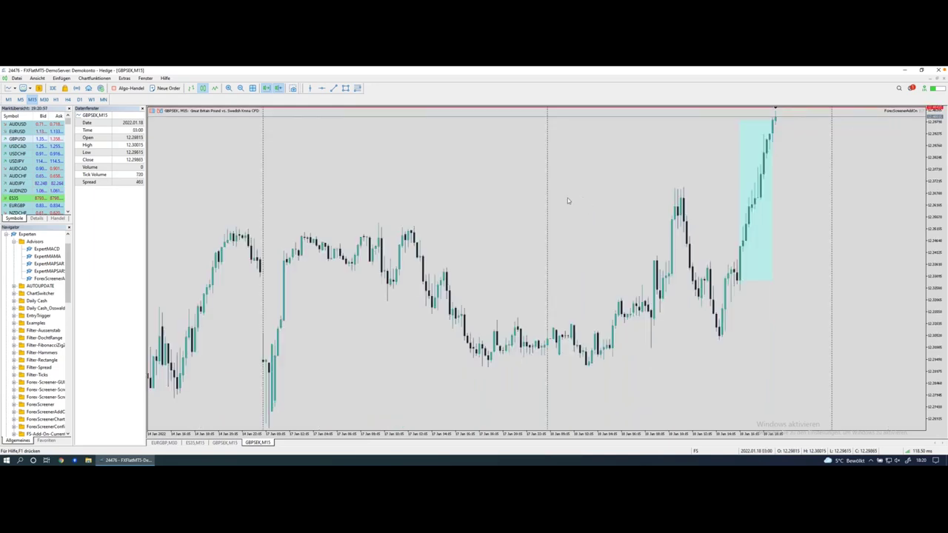
left_click(46, 100)
left_click(57, 100)
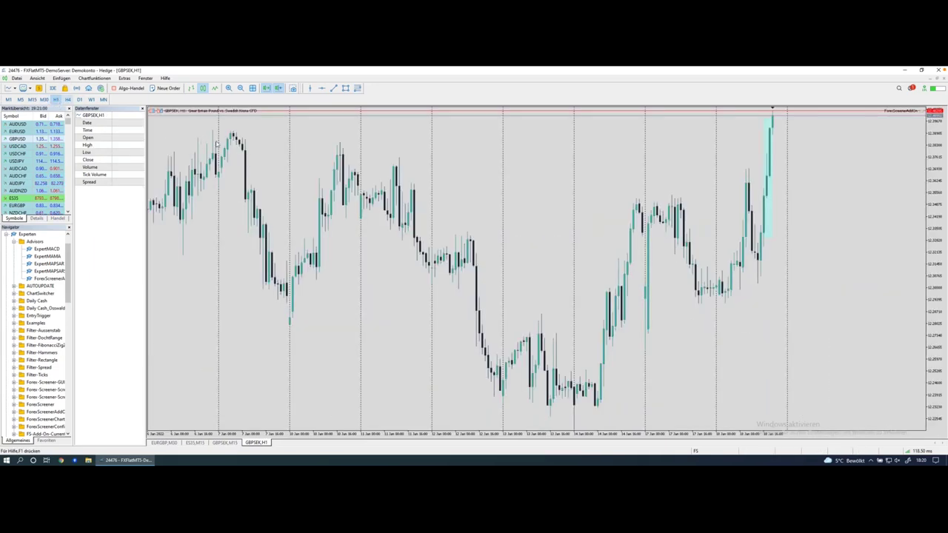
left_click(68, 100)
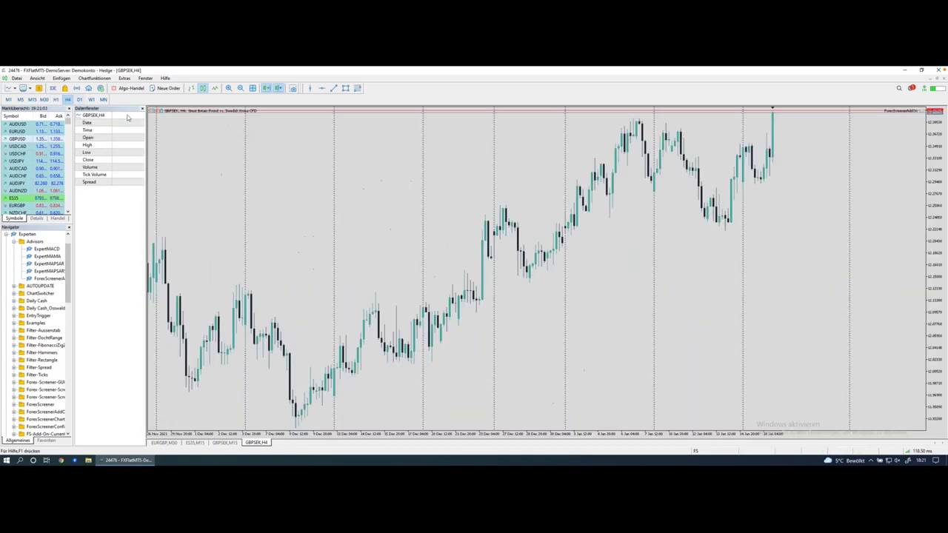
left_click(80, 101)
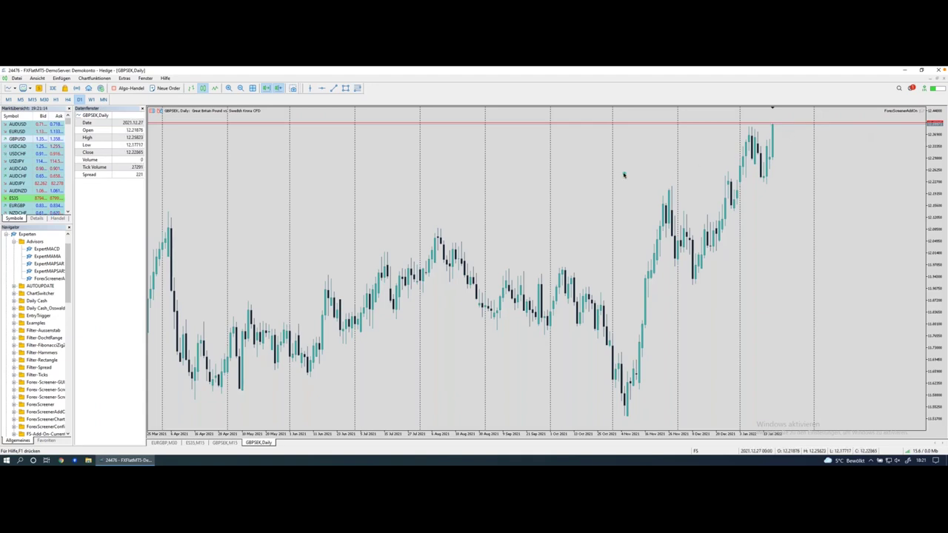
mouse_move(527, 142)
left_mouse_down()
mouse_move(540, 116)
mouse_move(556, 155)
mouse_move(524, 141)
mouse_move(530, 116)
mouse_move(550, 145)
left_mouse_up()
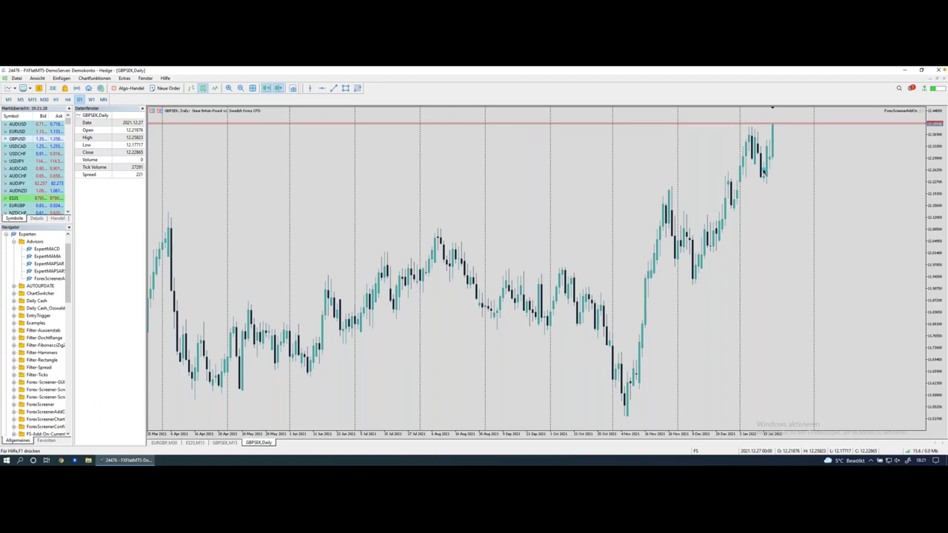
mouse_move(763, 171)
left_mouse_down()
mouse_move(763, 181)
mouse_move(774, 111)
left_mouse_up()
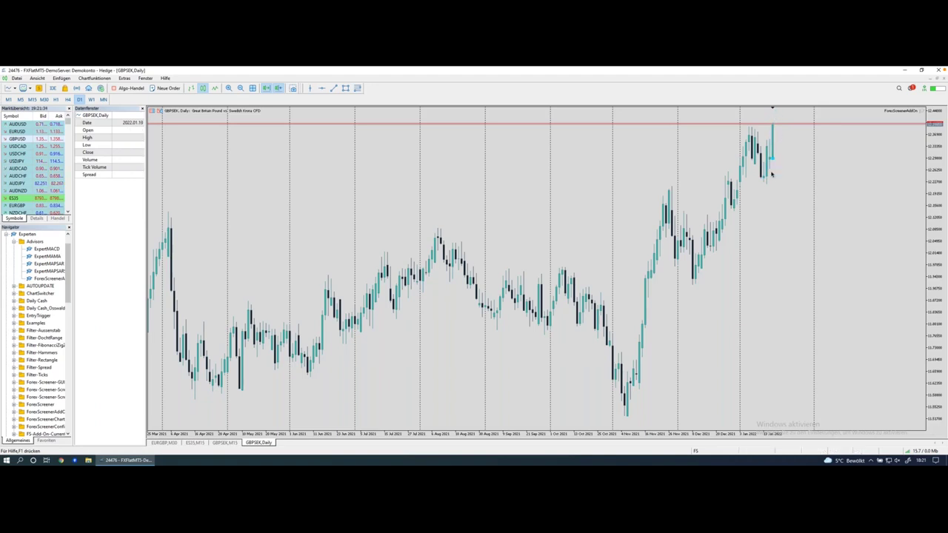
mouse_move(764, 184)
left_mouse_down()
mouse_move(781, 113)
mouse_move(800, 172)
left_mouse_up()
left_click_drag(781, 110, 571, 110)
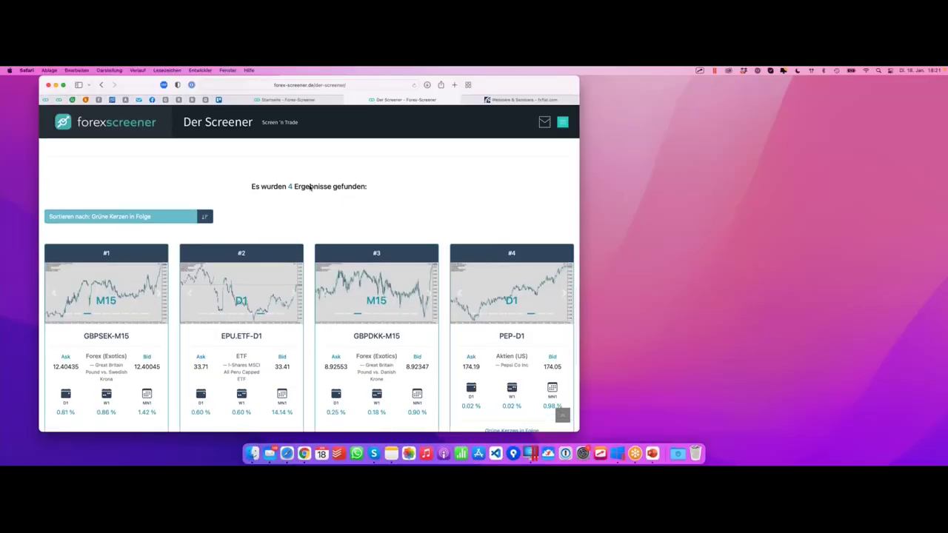
scroll(310, 188, "down", 1)
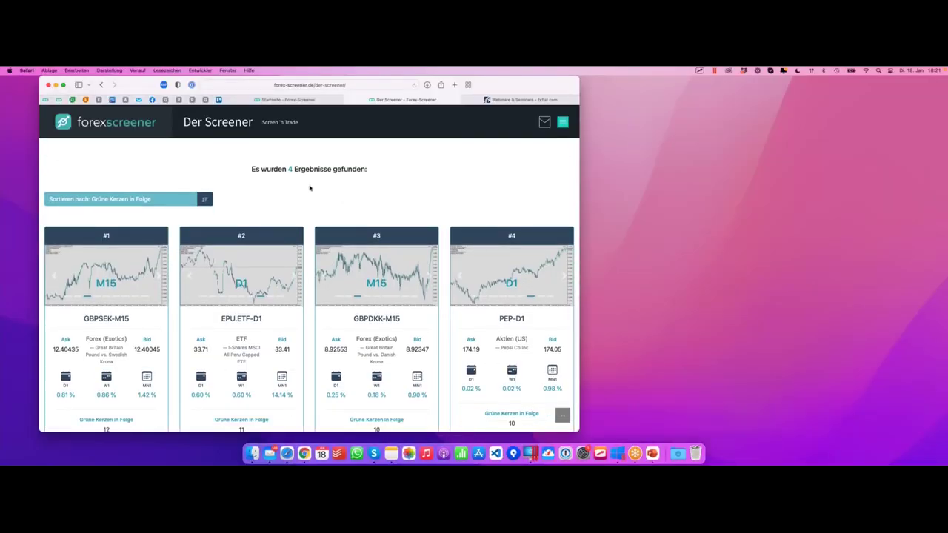
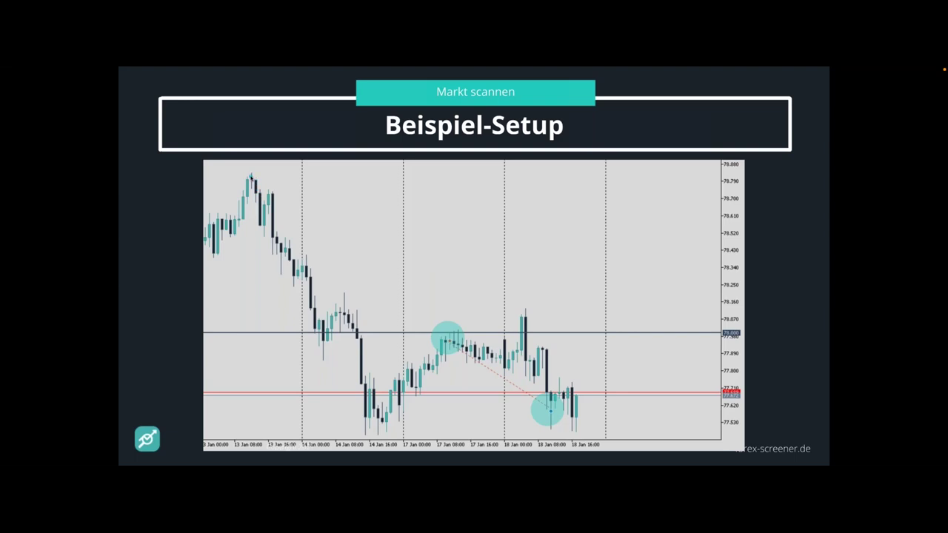
mouse_move(21, 442)
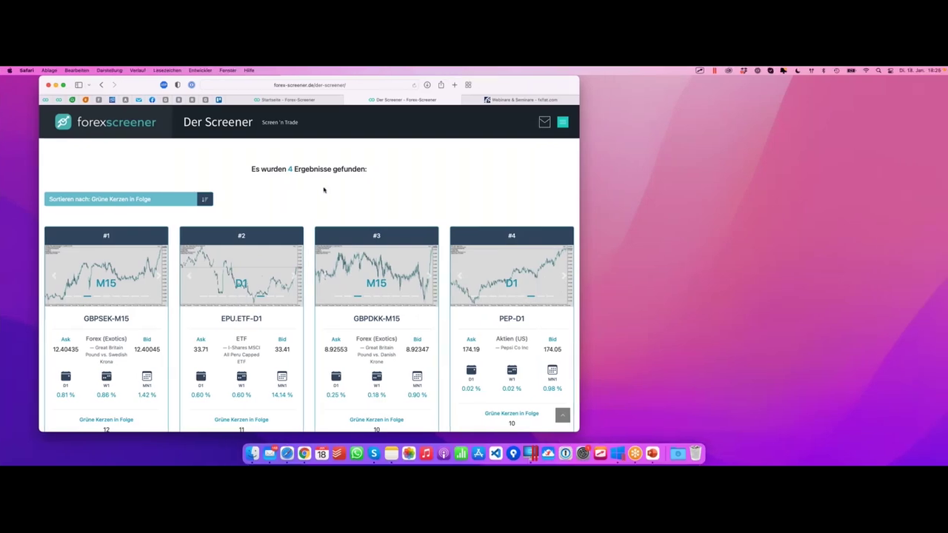
Step: Remove the "10 Grüne Kerzen in Folge" setting from the Kerzen in Folge filters
scroll(323, 193, "up", 15)
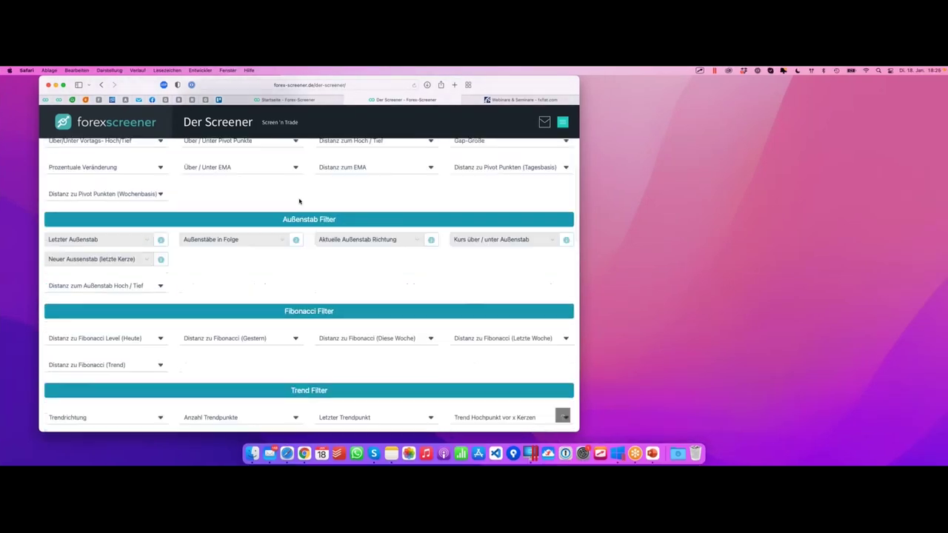
scroll(298, 222, "up", 2)
left_click(295, 244)
Step: Set the Zeitintervall filter in the Basic Filter section to H1
scroll(295, 244, "up", 4)
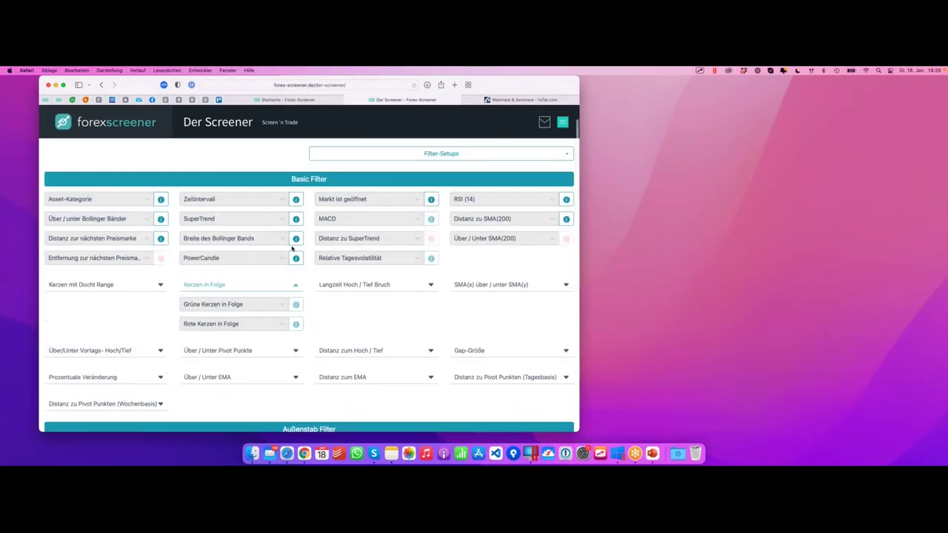
scroll(234, 226, "down", 2)
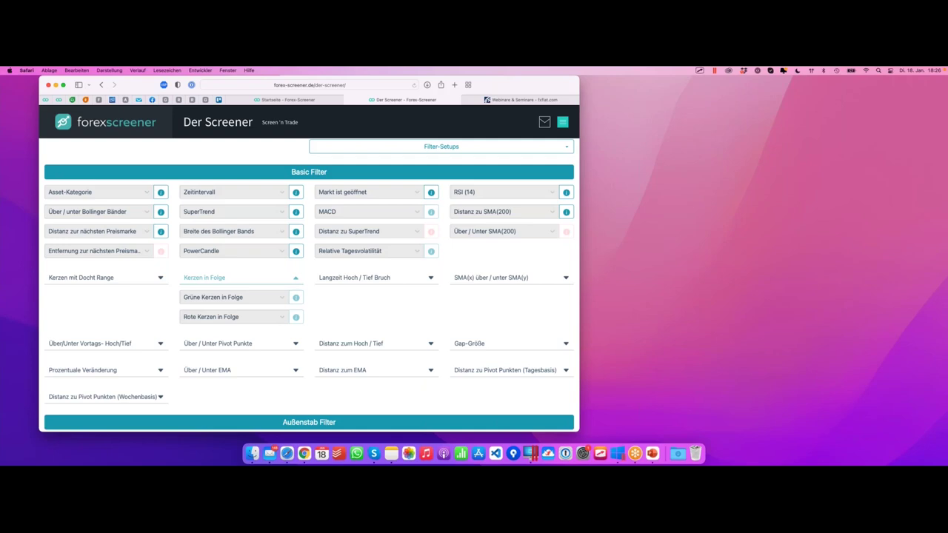
left_click(230, 194)
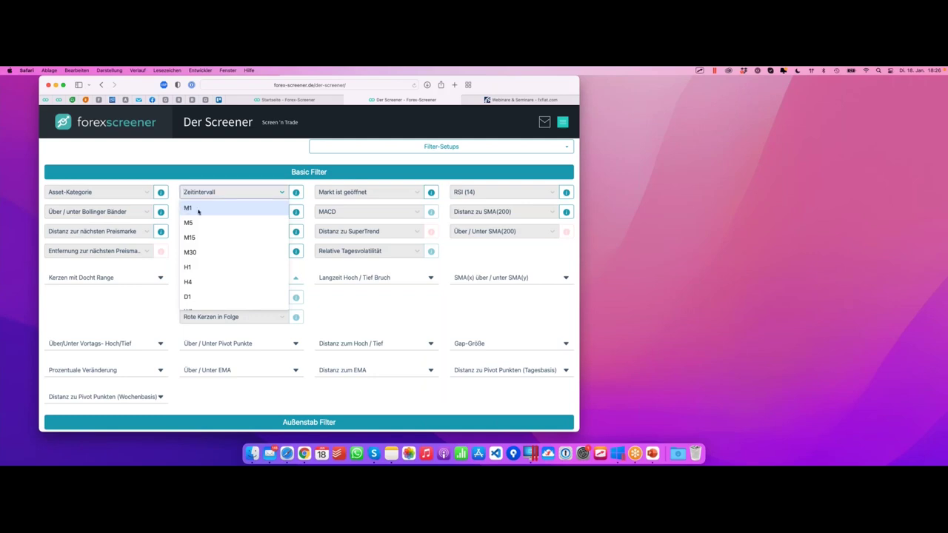
left_click(203, 268)
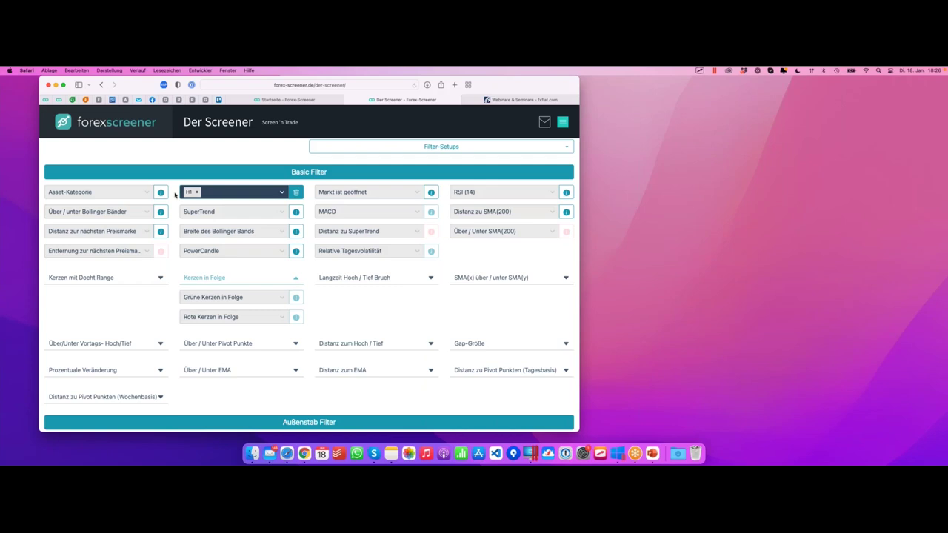
Step: Search the filters for "preis" and set Distanz zur nächsten Preismarke to "Distanz < 0.1%"
scroll(175, 195, "down", 1)
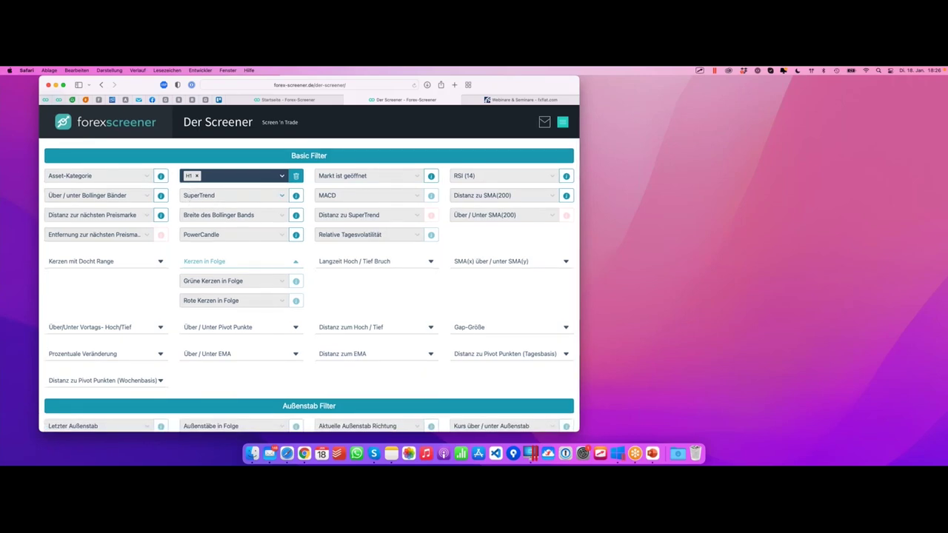
scroll(309, 277, "down", 1)
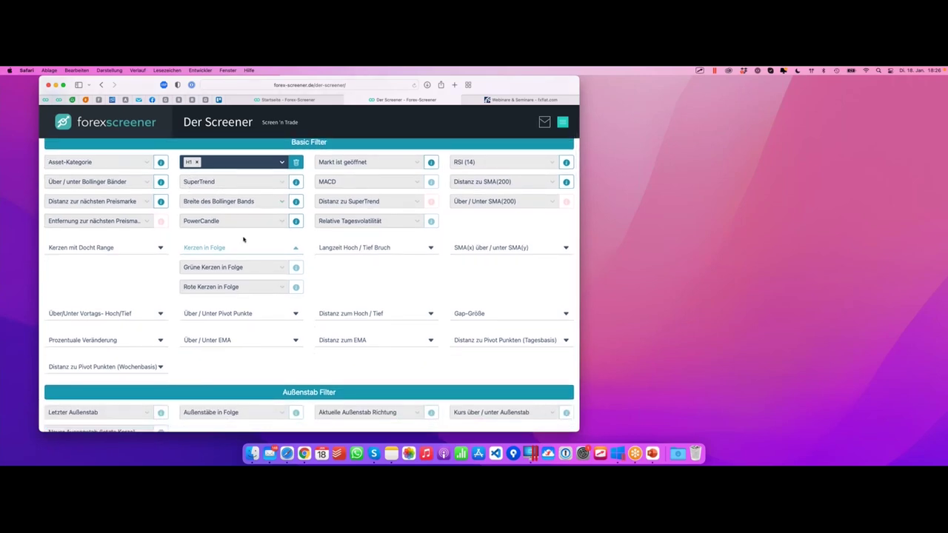
scroll(240, 234, "up", 3)
scroll(222, 222, "down", 2)
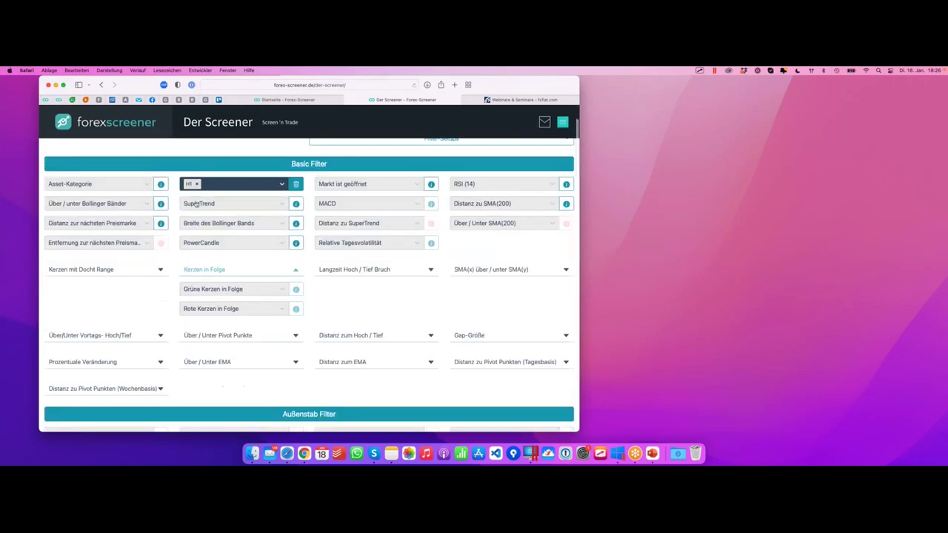
scroll(197, 204, "up", 2)
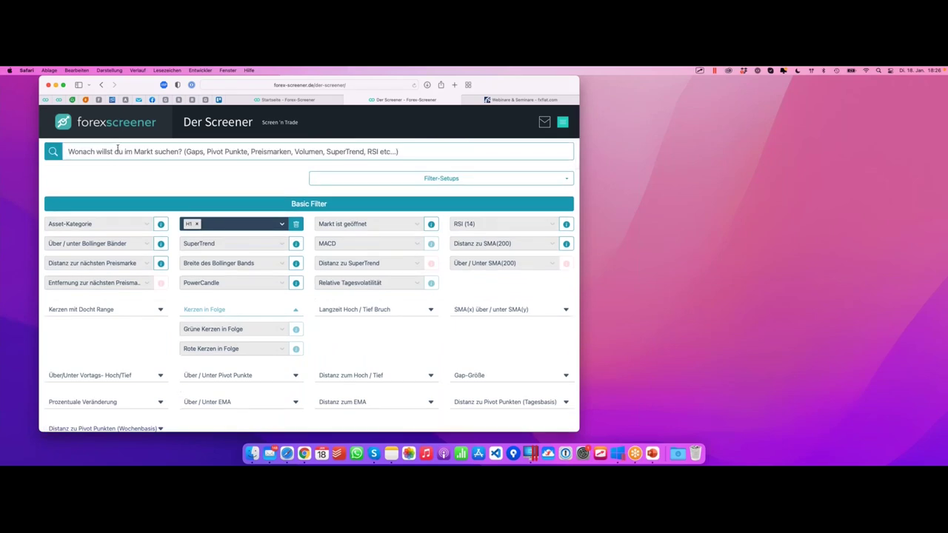
type("preis")
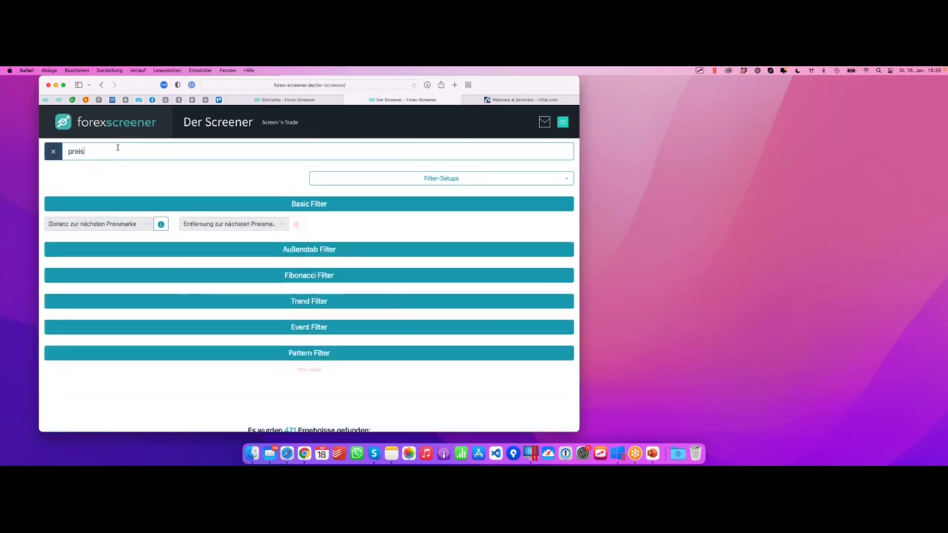
left_click(90, 226)
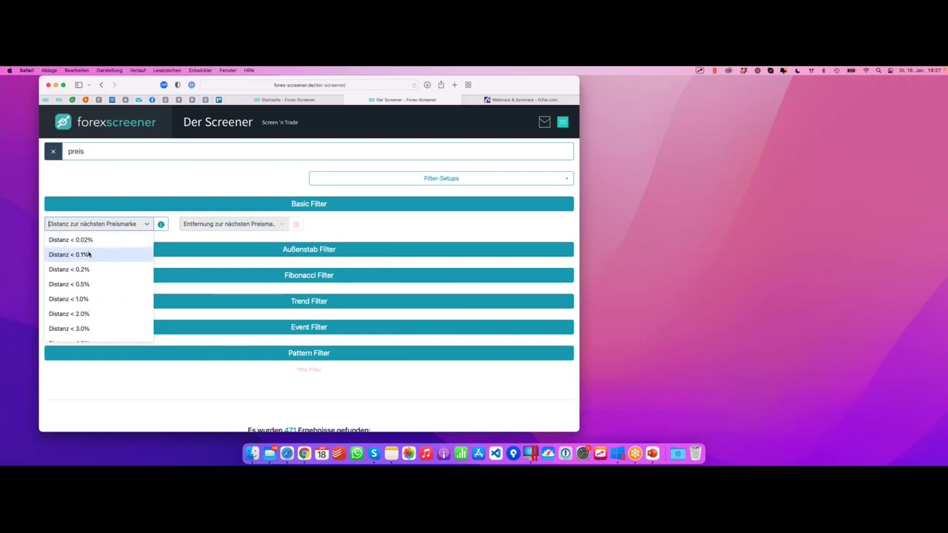
left_click(89, 255)
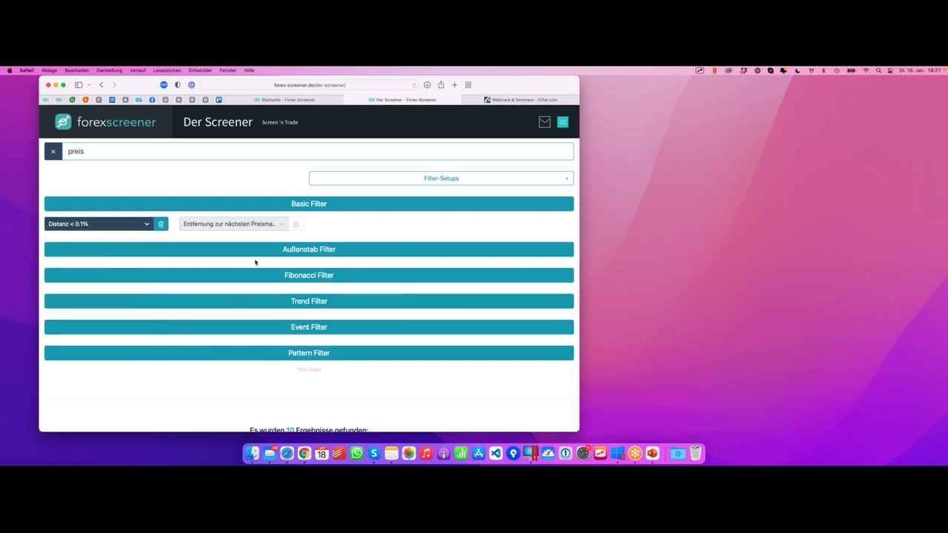
Step: Review the results' distances to the nearest price mark, open the CHFJPY-H1 chart in MetaTrader and switch over to it
scroll(191, 240, "down", 2)
scroll(191, 240, "up", 2)
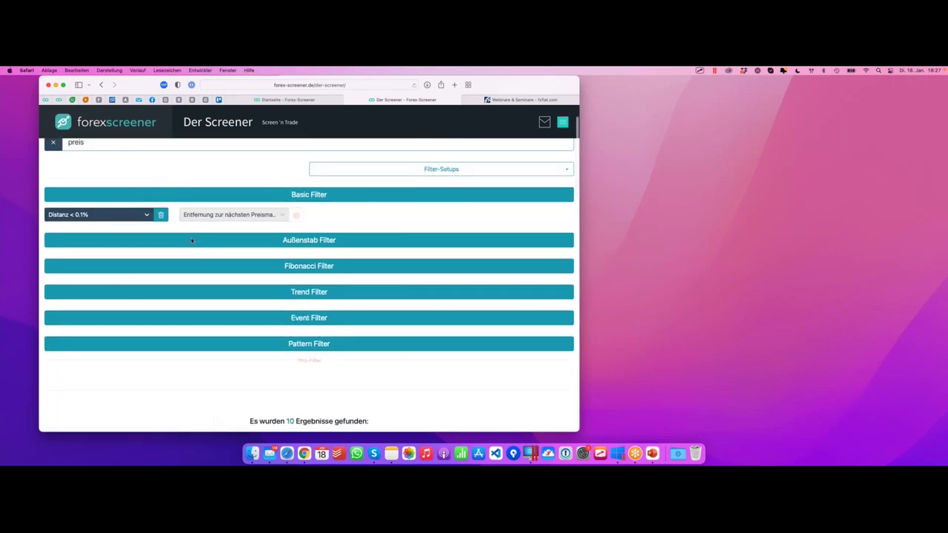
scroll(214, 231, "down", 4)
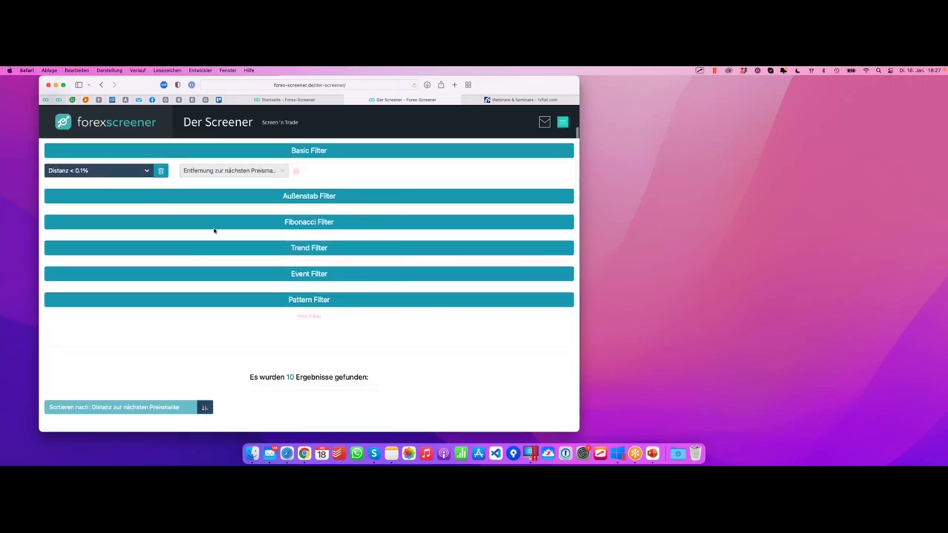
scroll(214, 231, "down", 4)
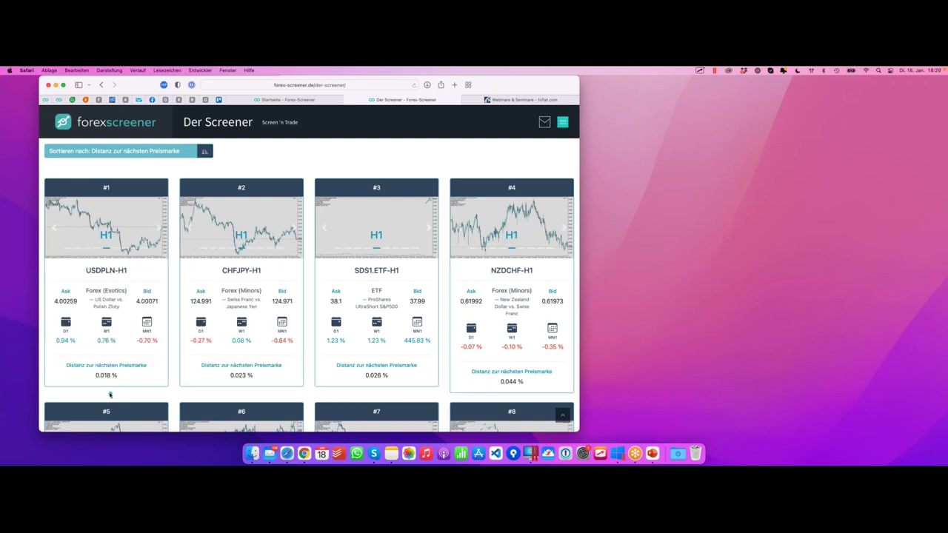
left_click_drag(97, 393, 470, 394)
left_click(107, 218)
left_click(174, 319)
mouse_move(199, 311)
left_click(260, 319)
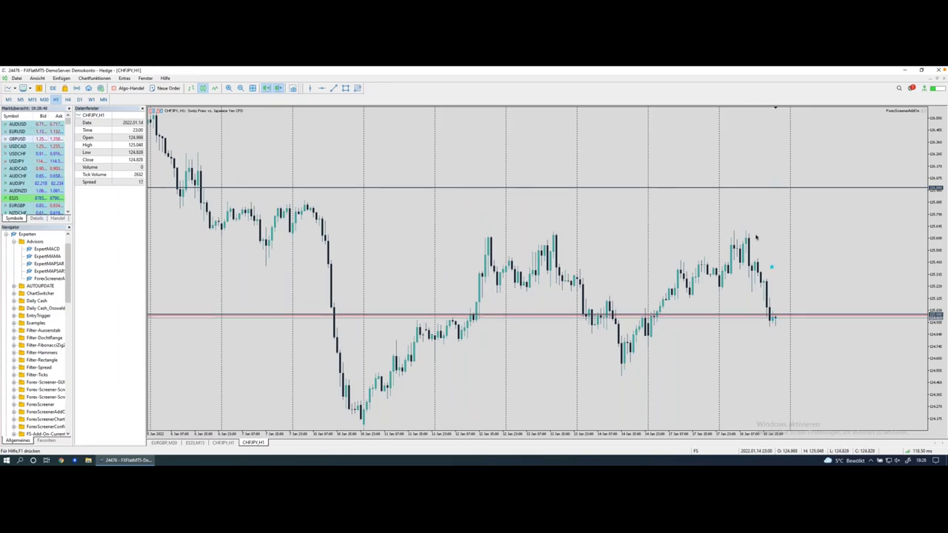
Step: Zoom out the CHFJPY H1 chart and examine how the price behaves around the horizontal price marks
left_click_drag(720, 188, 785, 190)
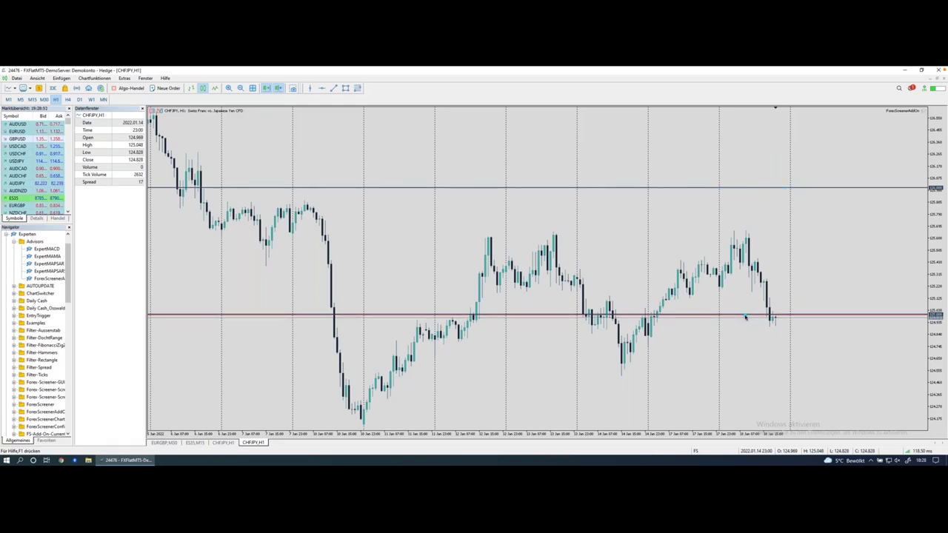
left_click_drag(741, 317, 814, 318)
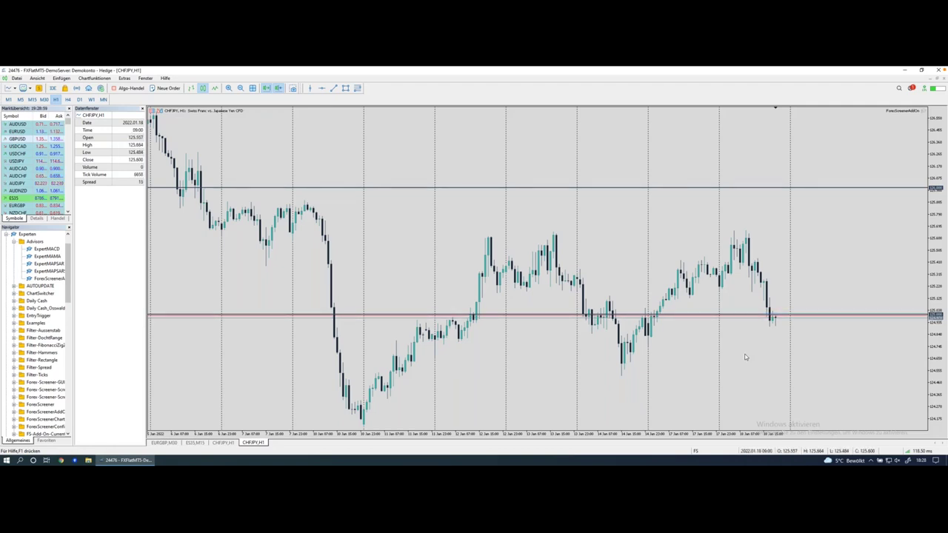
key("minus")
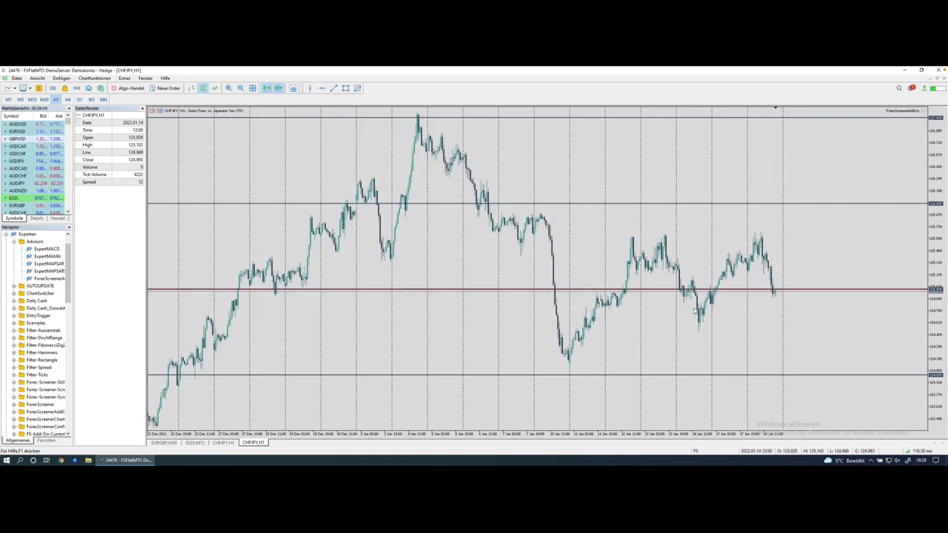
left_click(280, 293)
left_click(178, 374)
left_click(419, 116)
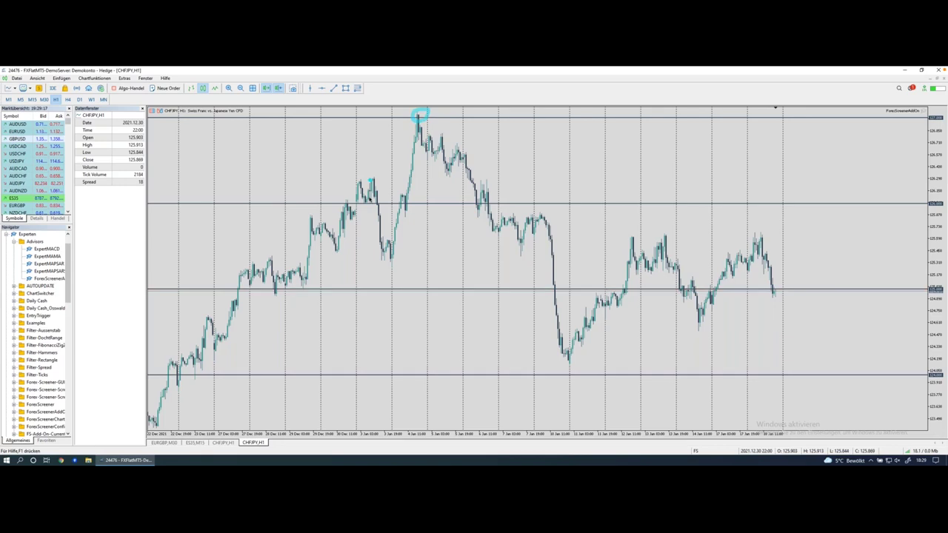
left_click(367, 200)
left_click(343, 198)
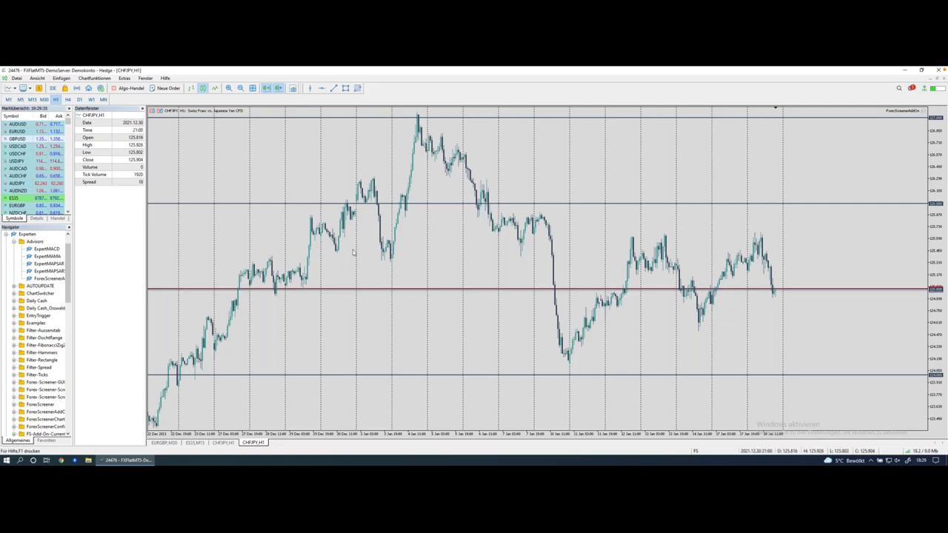
Step: Switch back to the Forex Screener page and clear the "preis" filter search
key("ctrl+Left")
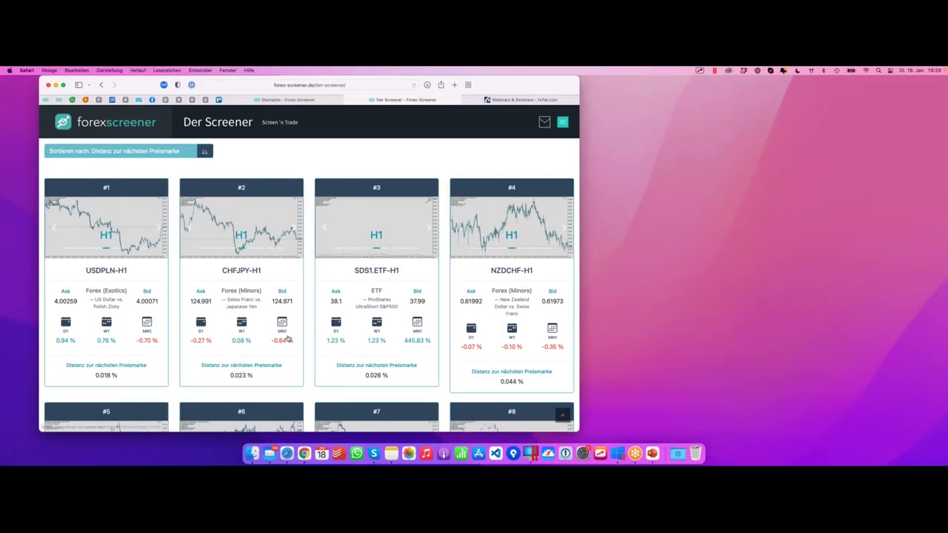
scroll(302, 196, "up", 10)
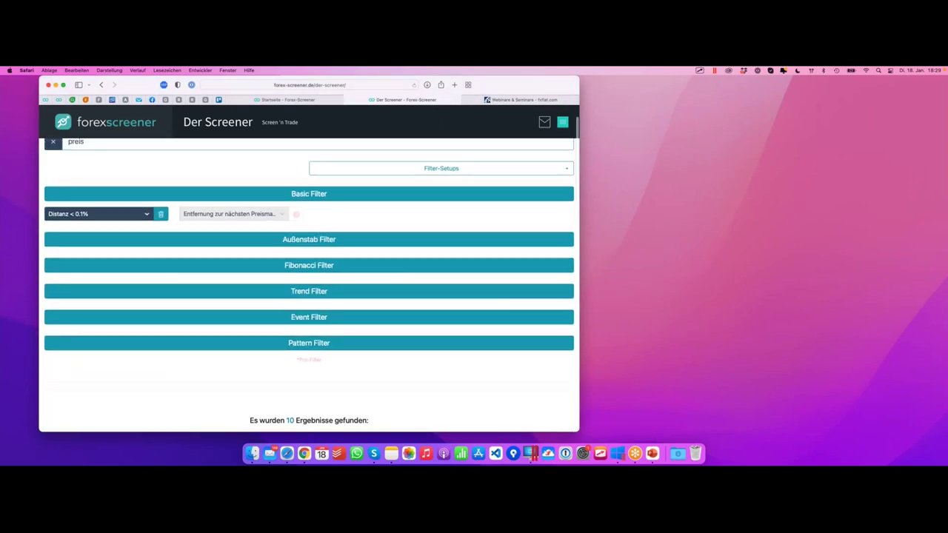
scroll(302, 203, "up", 2)
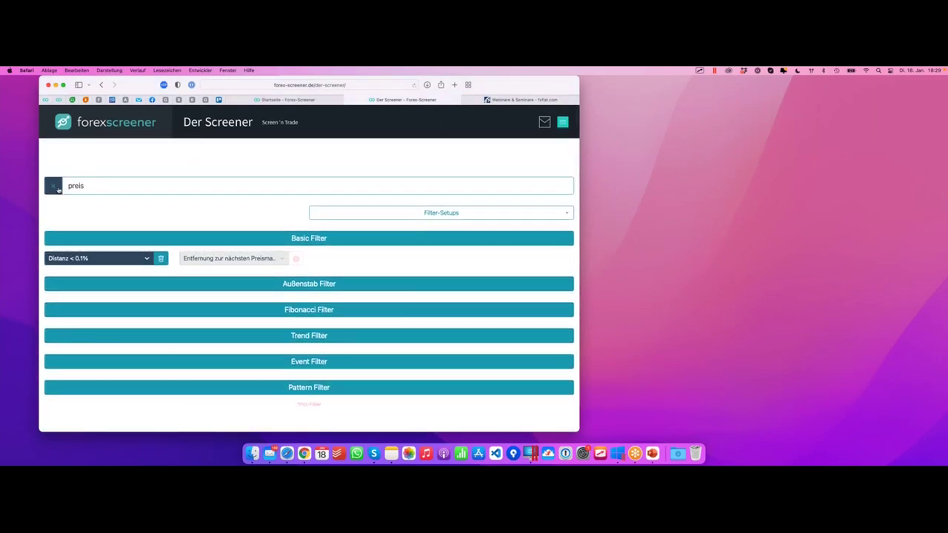
left_click(55, 186)
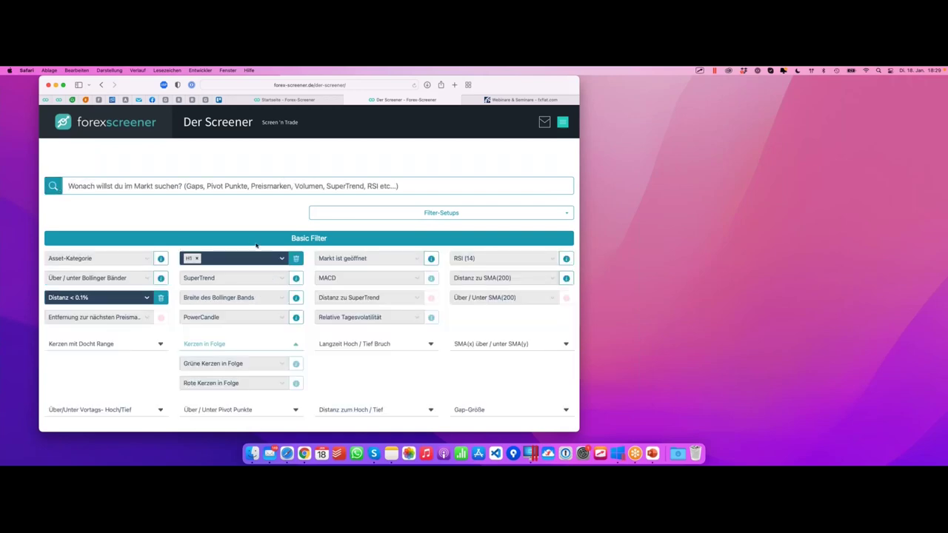
Step: Expand the Trendrichtung group in the Trend Filter section and set the general Trendrichtung filter to Abwärtstrend
scroll(252, 243, "down", 20)
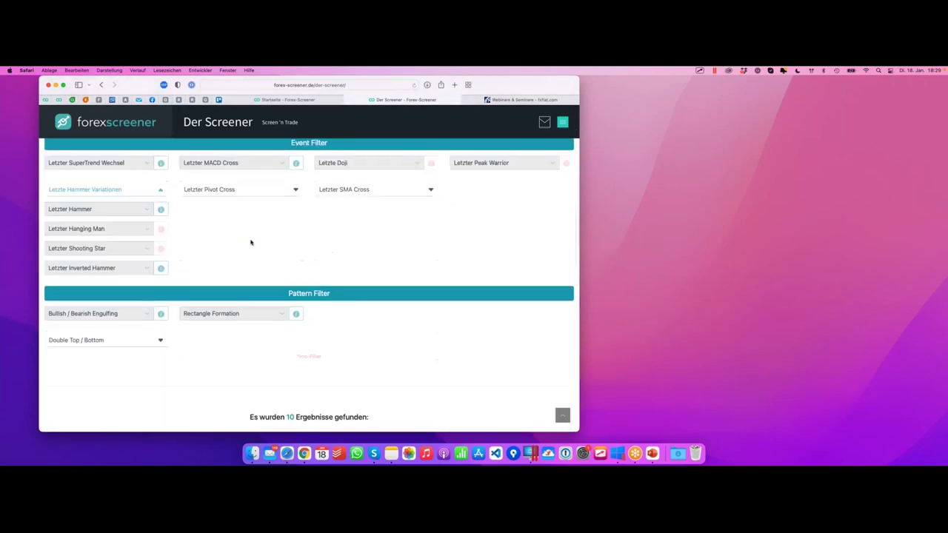
scroll(252, 243, "down", 4)
scroll(251, 242, "up", 8)
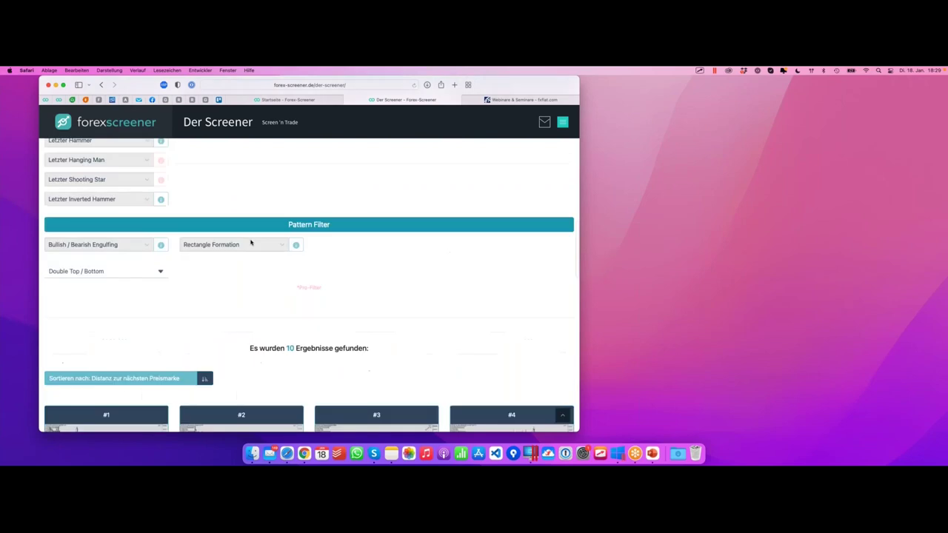
scroll(251, 243, "up", 4)
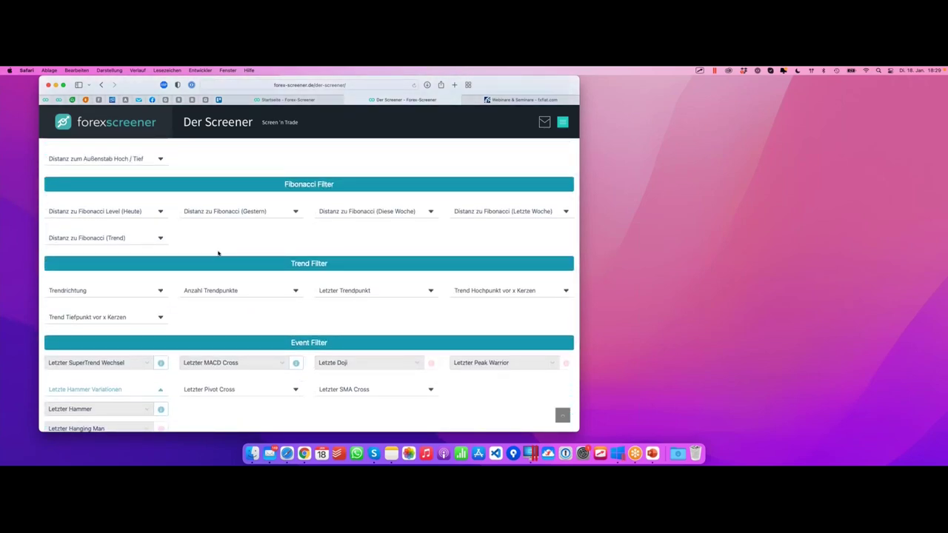
key("ctrl+Left")
left_click(157, 291)
left_click(87, 292)
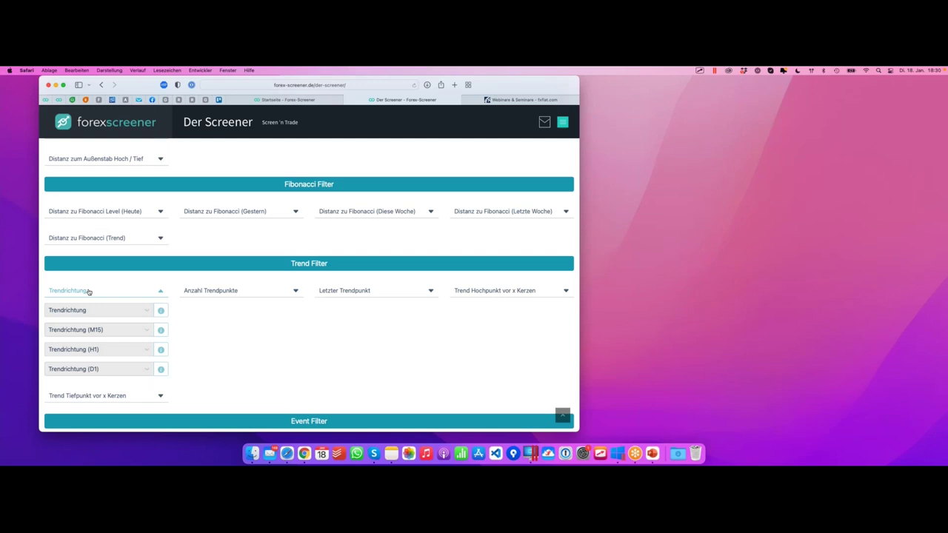
left_click_drag(170, 300, 178, 378)
left_click(106, 314)
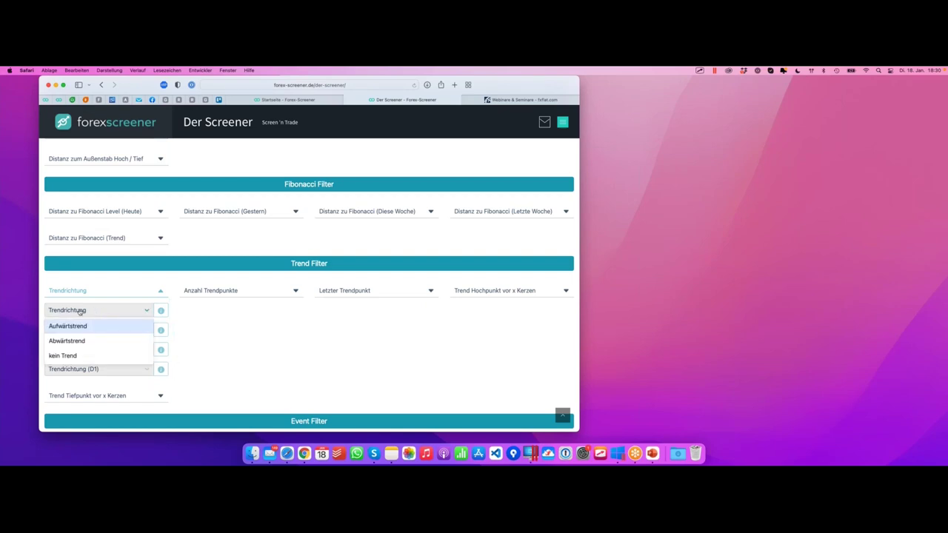
left_click(71, 341)
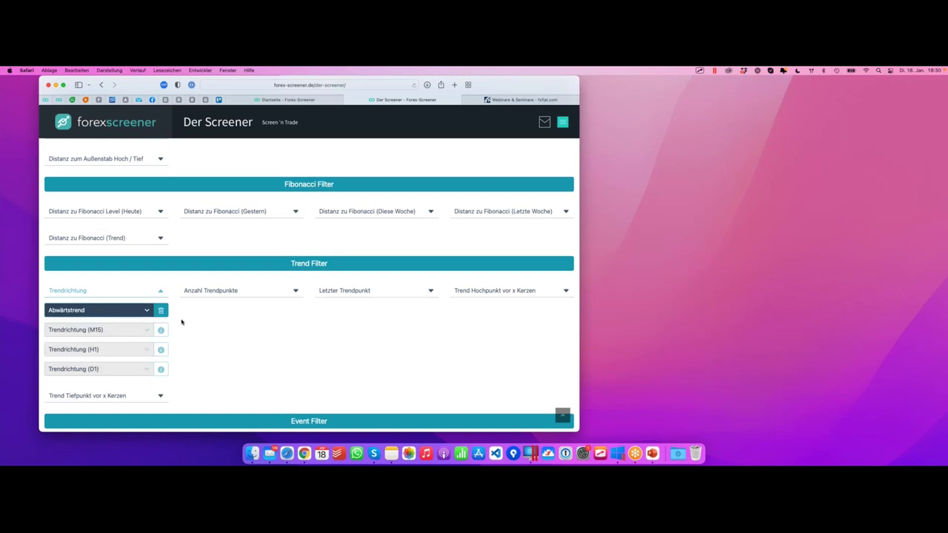
Step: Examine the result cards matching the combined price-mark distance and downtrend filters, including their H1 chart previews
scroll(178, 323, "down", 3)
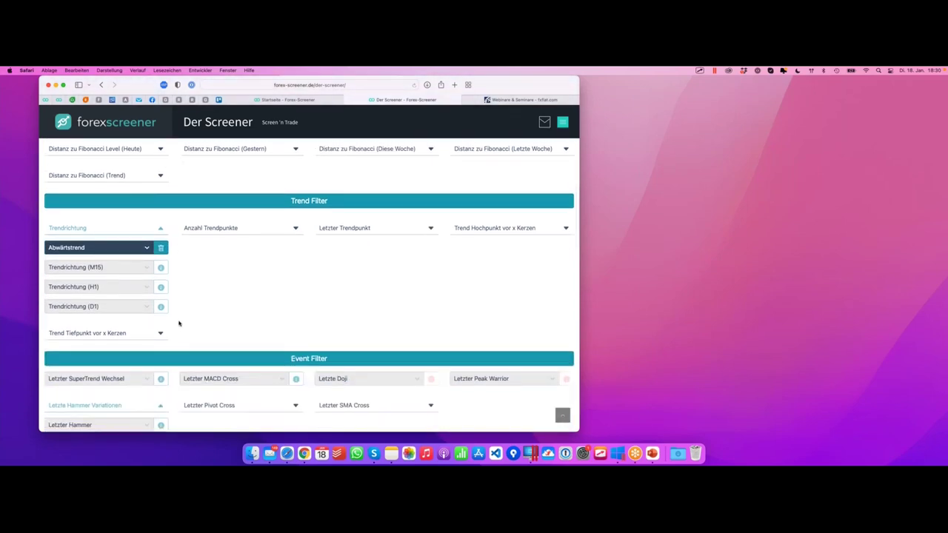
scroll(178, 323, "down", 7)
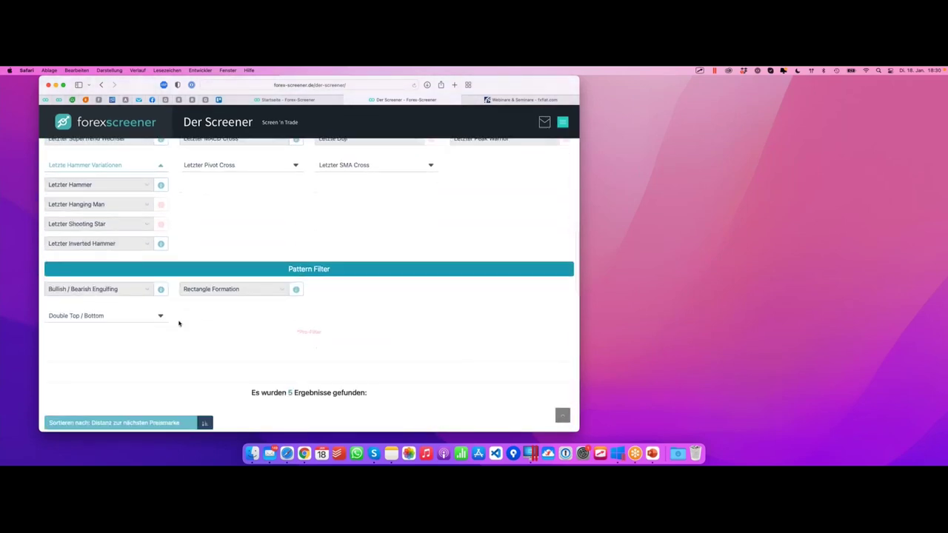
scroll(178, 323, "up", 6)
scroll(179, 322, "up", 4)
scroll(179, 323, "down", 15)
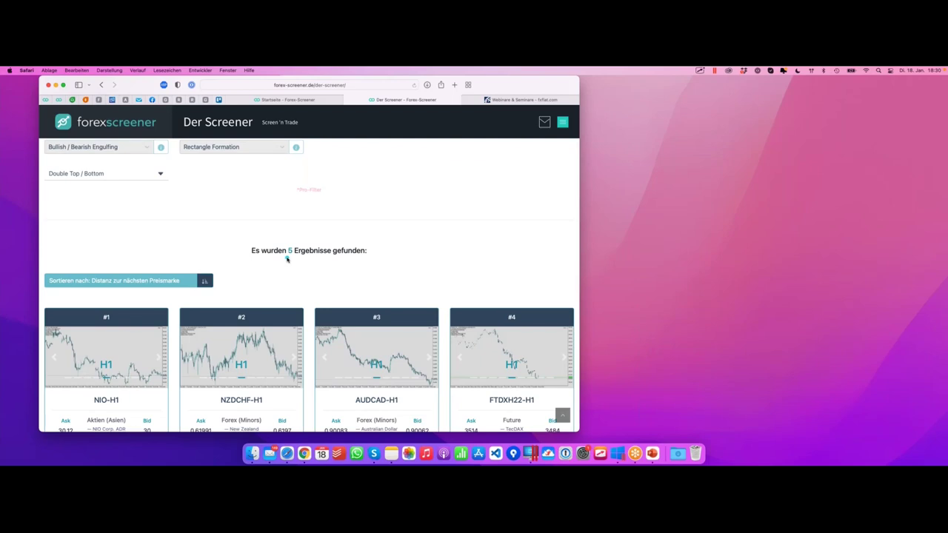
left_click_drag(253, 259, 368, 259)
scroll(363, 258, "down", 2)
scroll(343, 248, "down", 3)
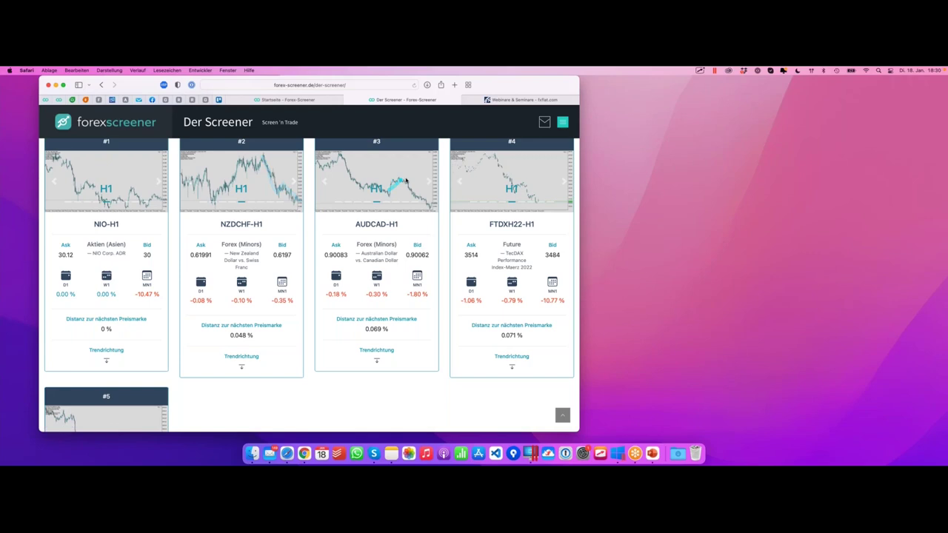
scroll(326, 233, "down", 4)
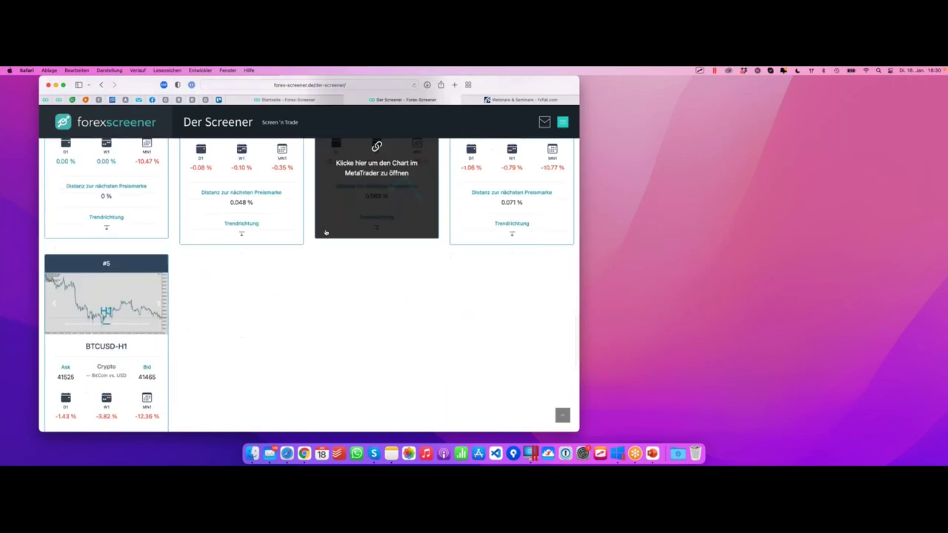
Step: Open the NZDCHF-H1 result as a chart in MetaTrader and switch to MetaTrader
scroll(325, 233, "up", 4)
left_click(242, 311)
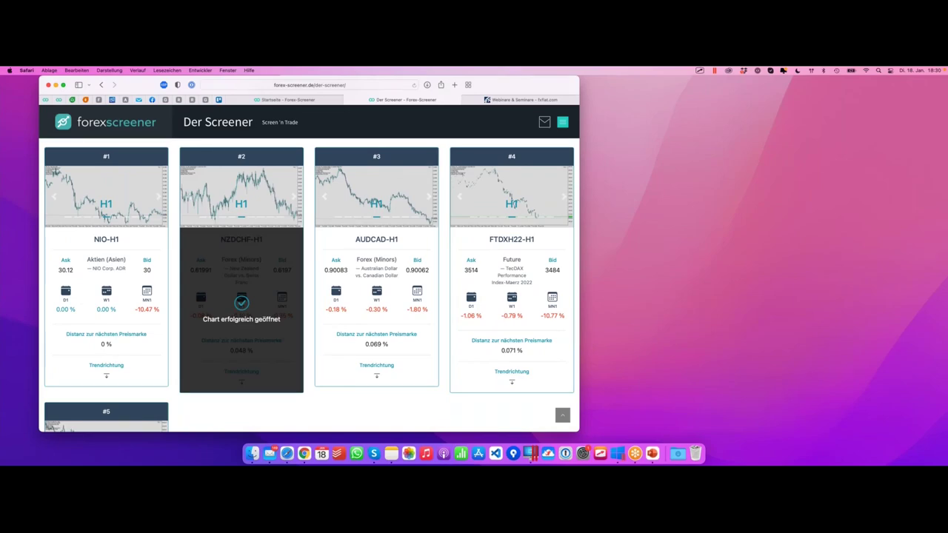
key("ctrl+Right")
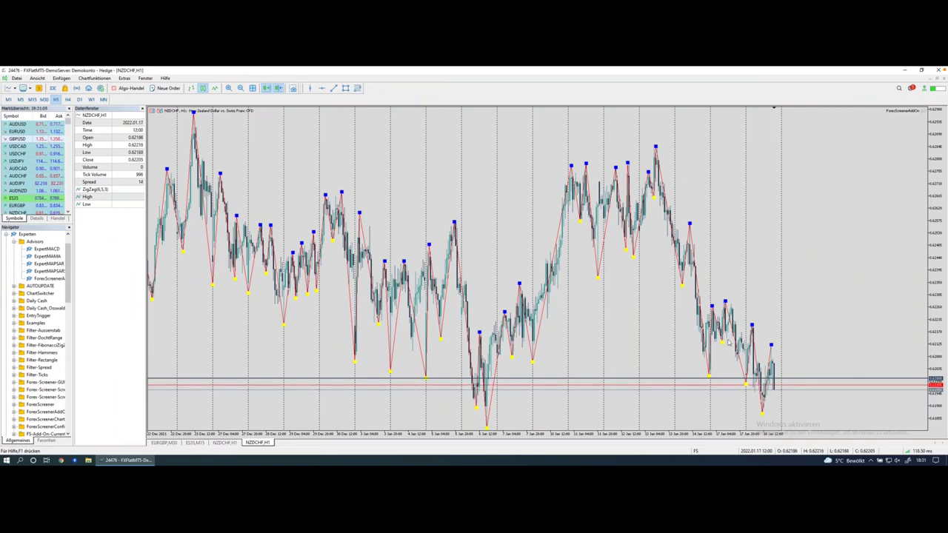
Step: Examine the NZDCHF H1 chart's downtrend swing points, its recent lows and the price behaviour around the 0.62000 price mark
left_click(725, 302)
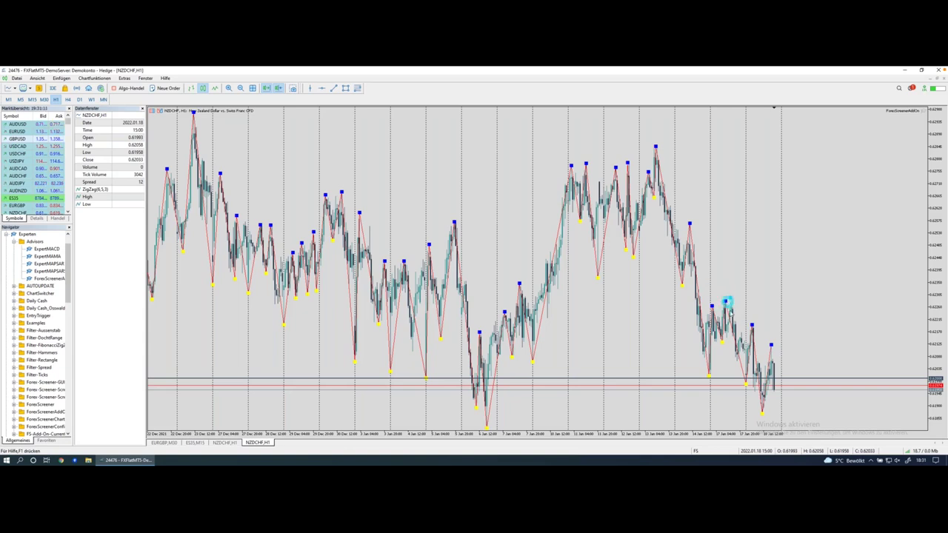
mouse_move(726, 302)
left_mouse_down()
mouse_move(741, 355)
mouse_move(756, 326)
mouse_move(767, 400)
mouse_move(771, 349)
left_mouse_up()
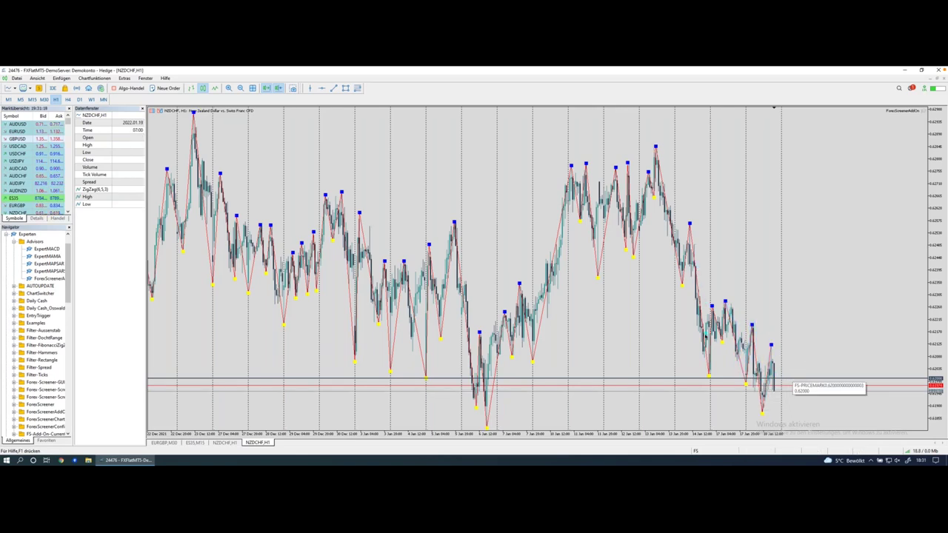
left_click(710, 374)
left_click(742, 380)
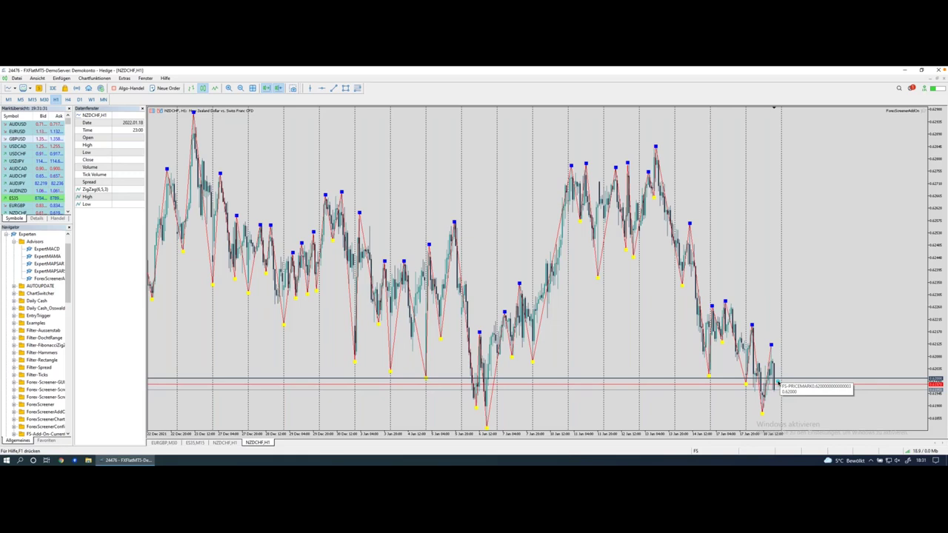
left_click(779, 379)
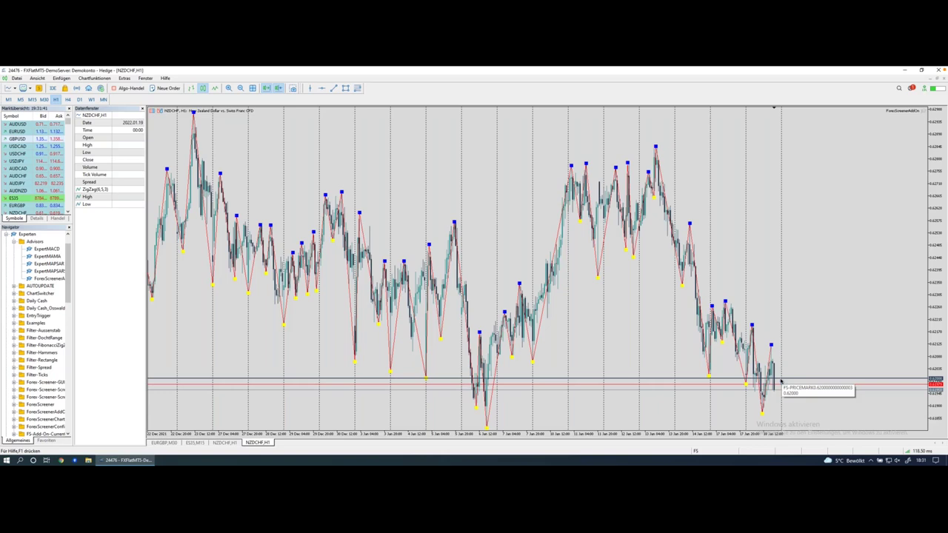
mouse_move(728, 306)
left_mouse_down()
mouse_move(763, 407)
mouse_move(771, 345)
mouse_move(787, 419)
left_mouse_up()
left_click_drag(490, 411, 790, 411)
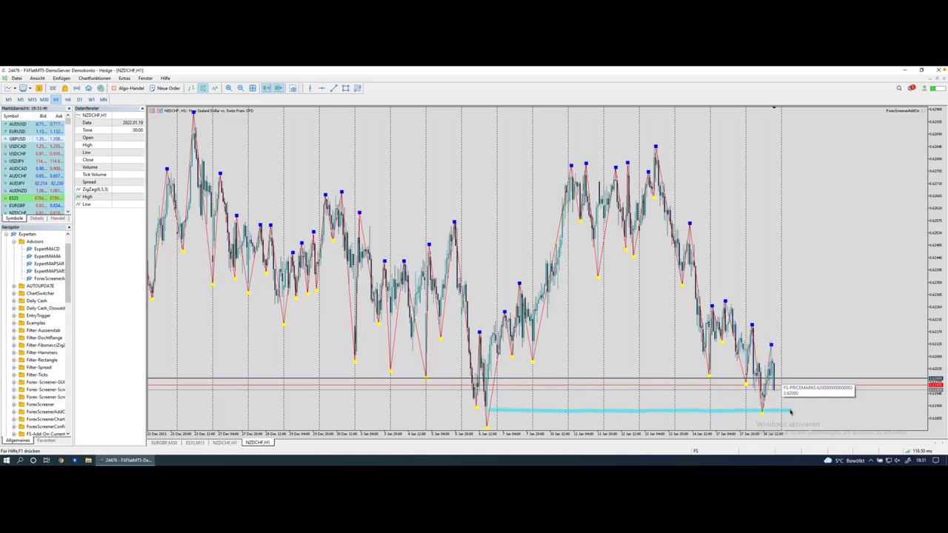
left_click_drag(771, 347, 782, 419)
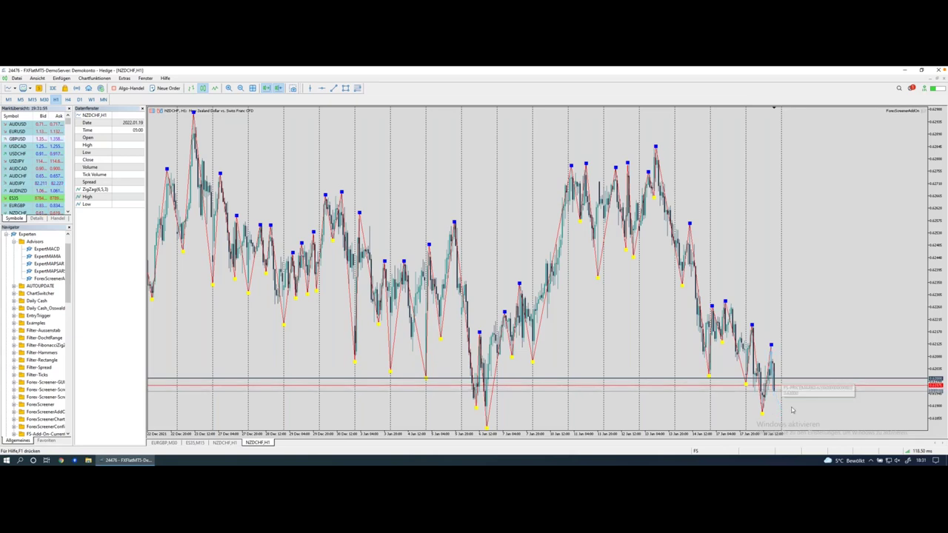
left_click_drag(782, 382, 788, 381)
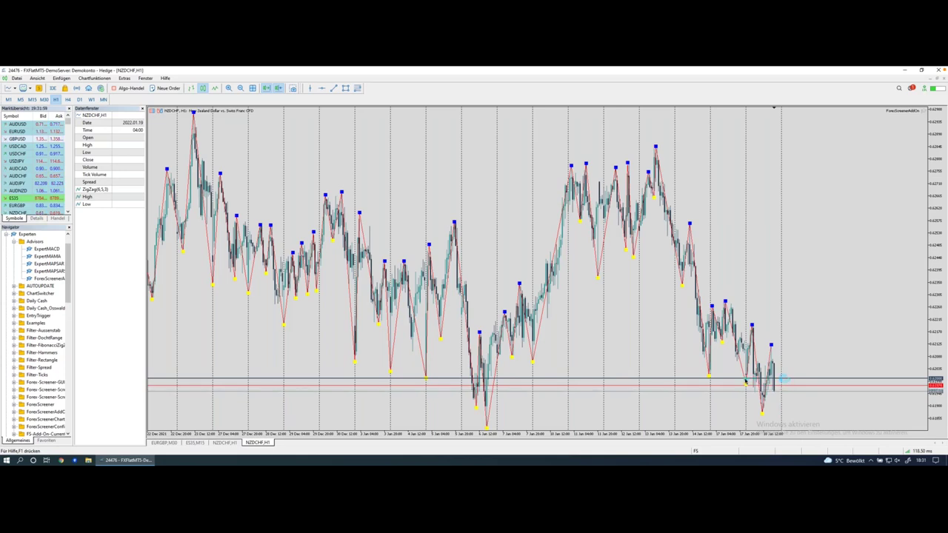
left_click_drag(786, 380, 792, 380)
left_click_drag(942, 246, 943, 245)
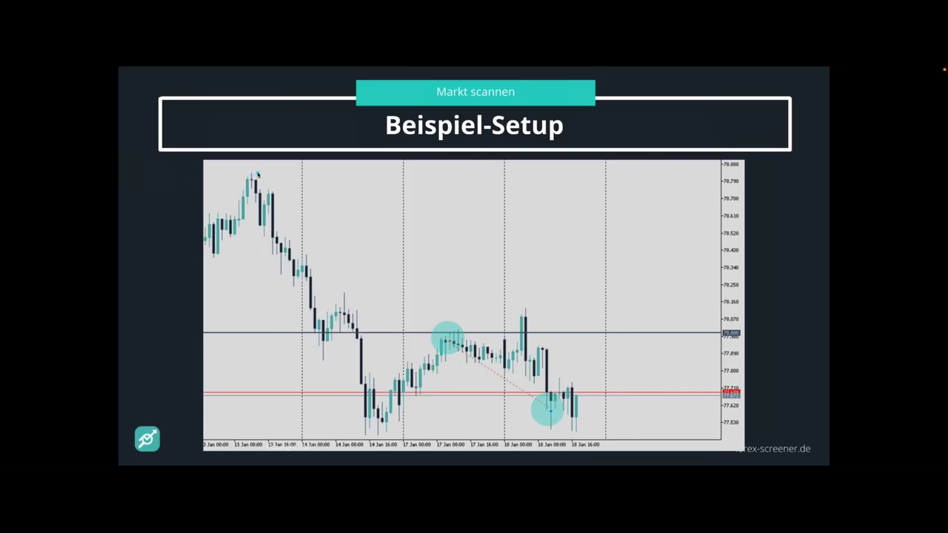
mouse_move(257, 175)
left_mouse_down()
mouse_move(245, 172)
mouse_move(259, 177)
left_mouse_up()
left_click_drag(241, 173, 244, 164)
mouse_move(313, 368)
left_mouse_down()
mouse_move(326, 382)
mouse_move(337, 380)
left_mouse_up()
left_click_drag(342, 271, 344, 283)
mouse_move(447, 313)
left_mouse_down()
mouse_move(453, 328)
mouse_move(458, 305)
mouse_move(453, 354)
mouse_move(459, 327)
mouse_move(448, 344)
left_mouse_up()
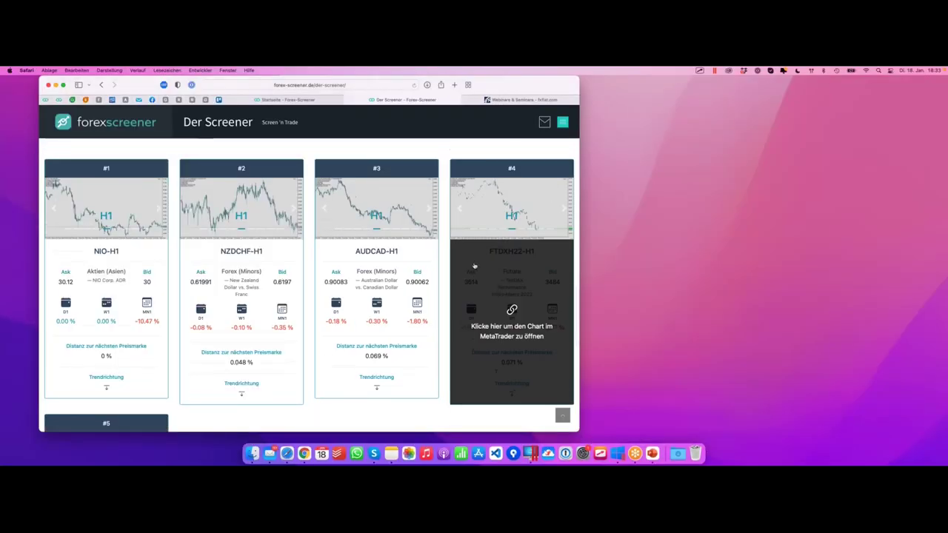
Step: Expand the Letzter Trendpunkt group in the Trend Filter section and set the general Letzter Trendpunkt filter to Hoch
scroll(474, 267, "up", 15)
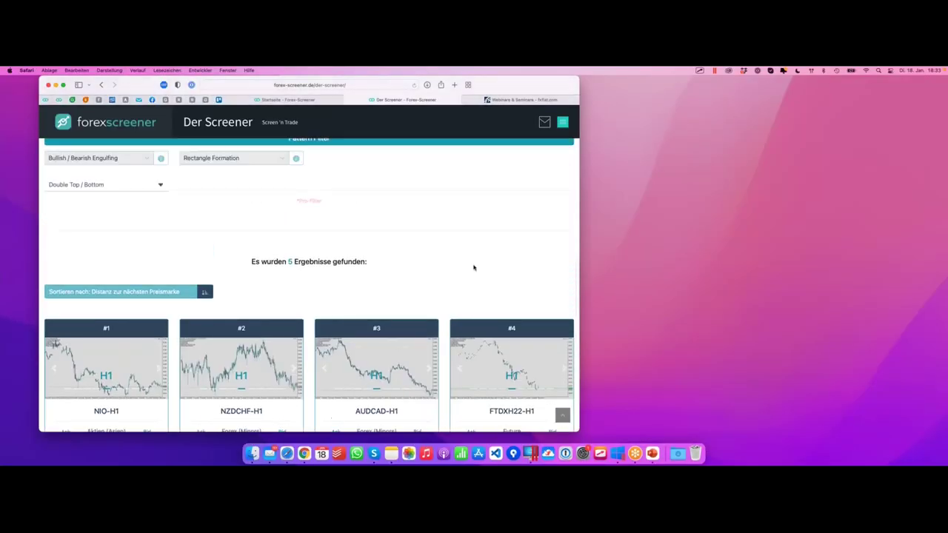
scroll(474, 268, "up", 10)
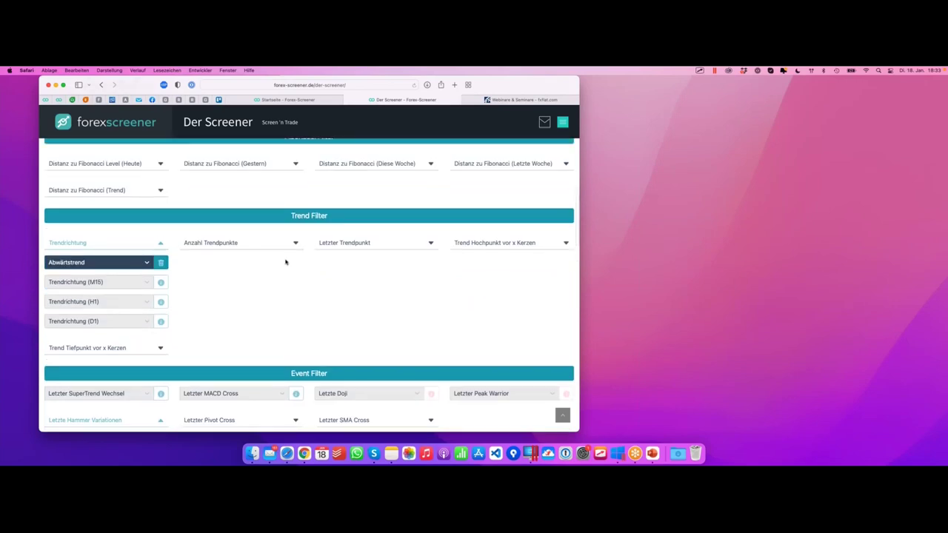
scroll(290, 273, "down", 3)
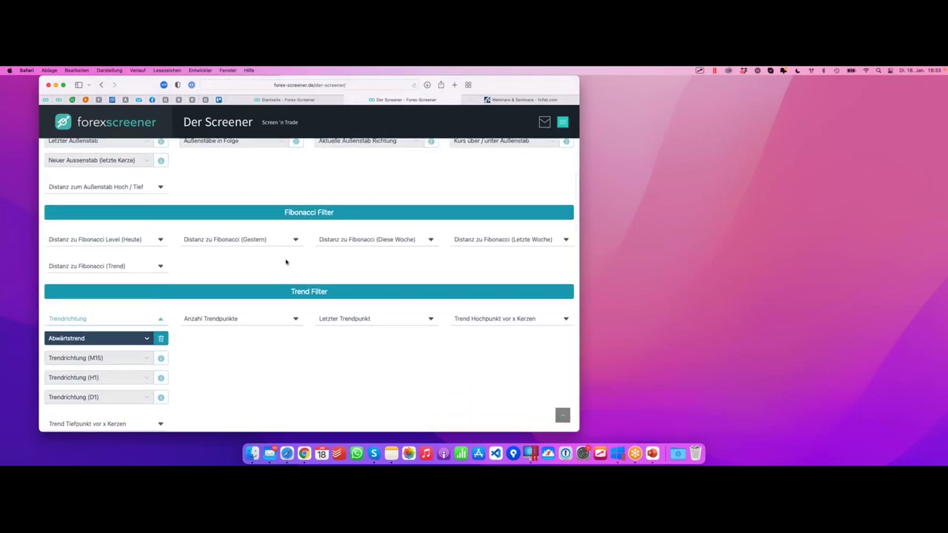
left_click(391, 271)
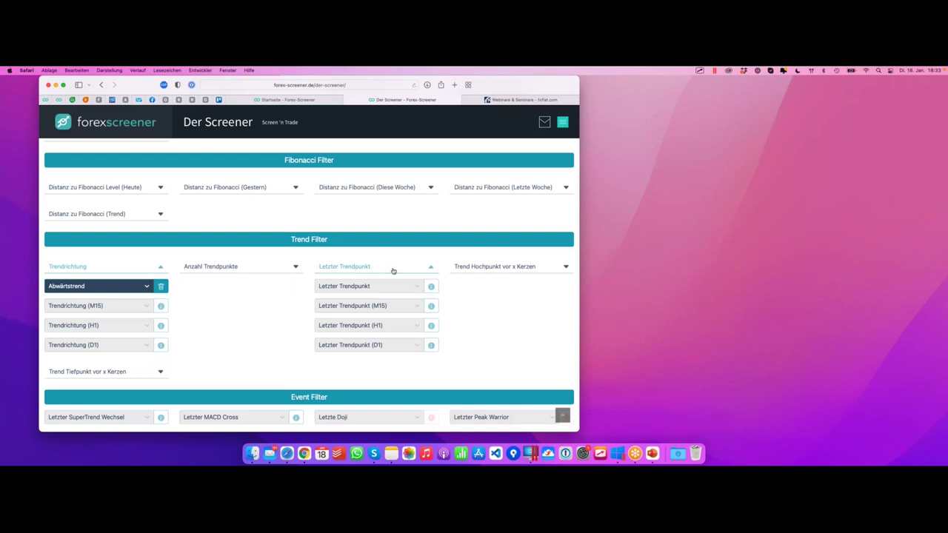
left_click(394, 287)
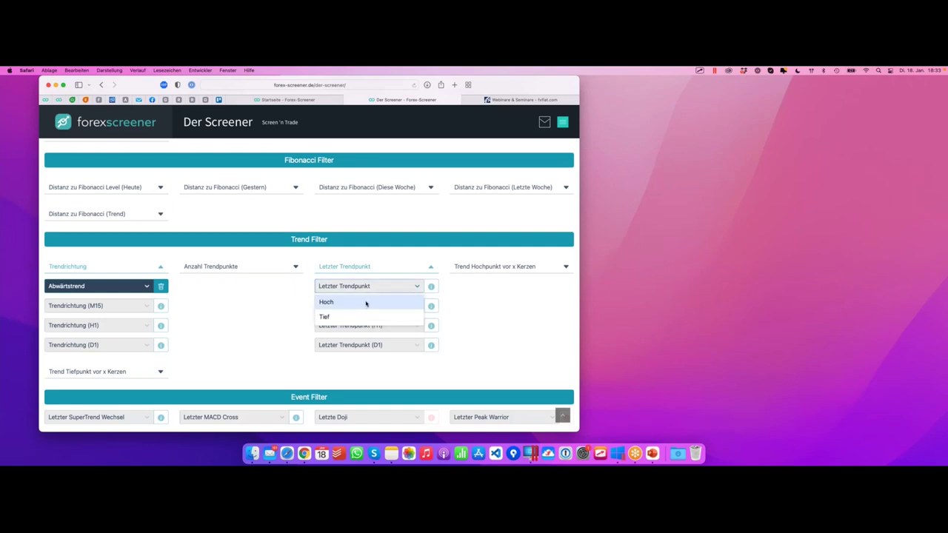
left_click(366, 304)
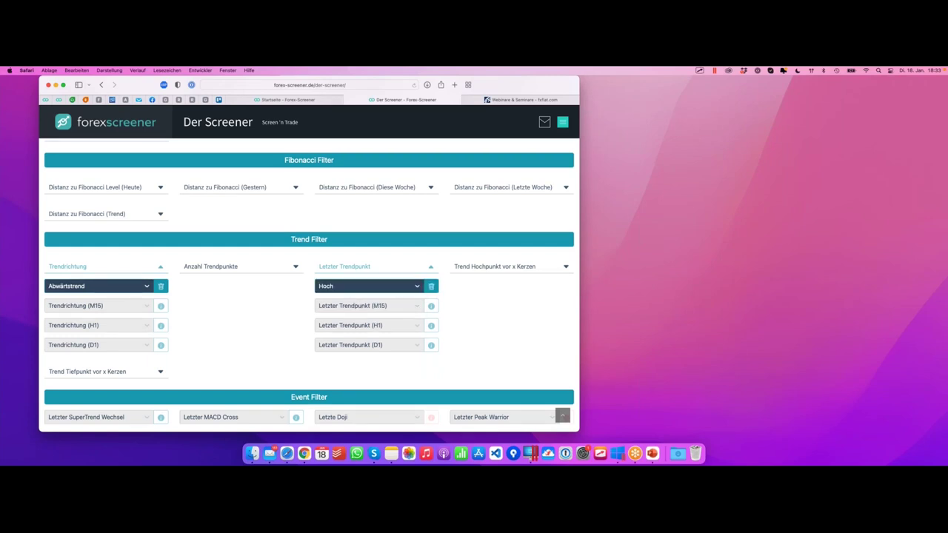
Step: Review the filtered result cards and open the AUDCAD-H1 chart in MetaTrader
scroll(359, 301, "down", 5)
scroll(360, 300, "down", 5)
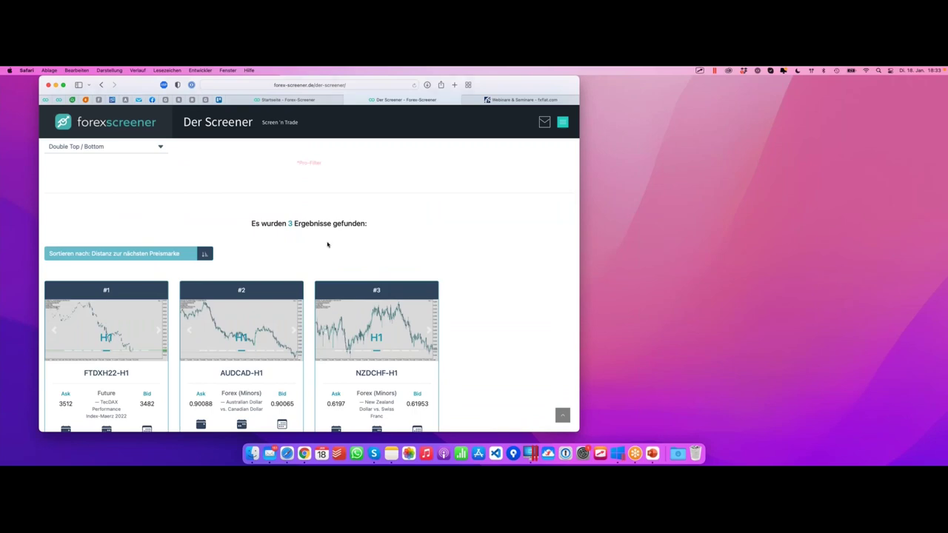
scroll(327, 244, "down", 2)
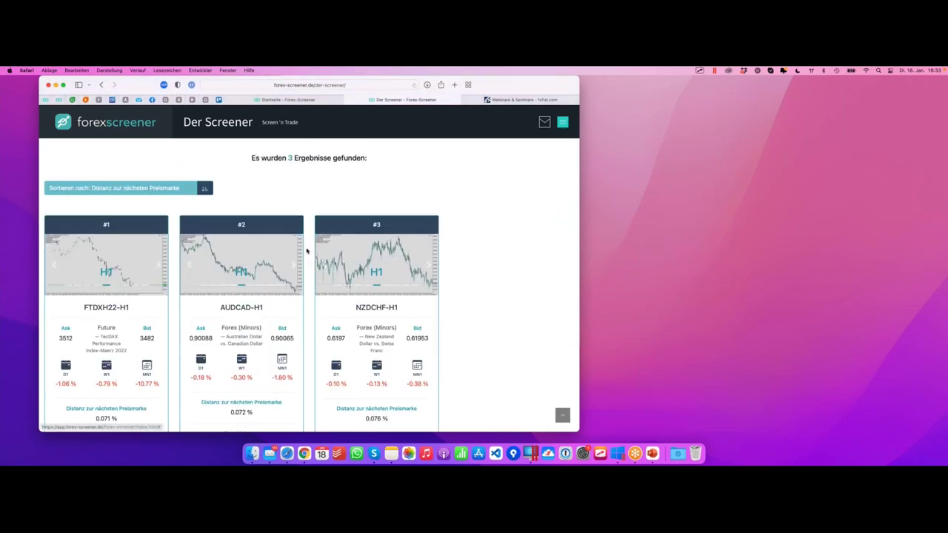
scroll(297, 260, "down", 2)
left_click(278, 278)
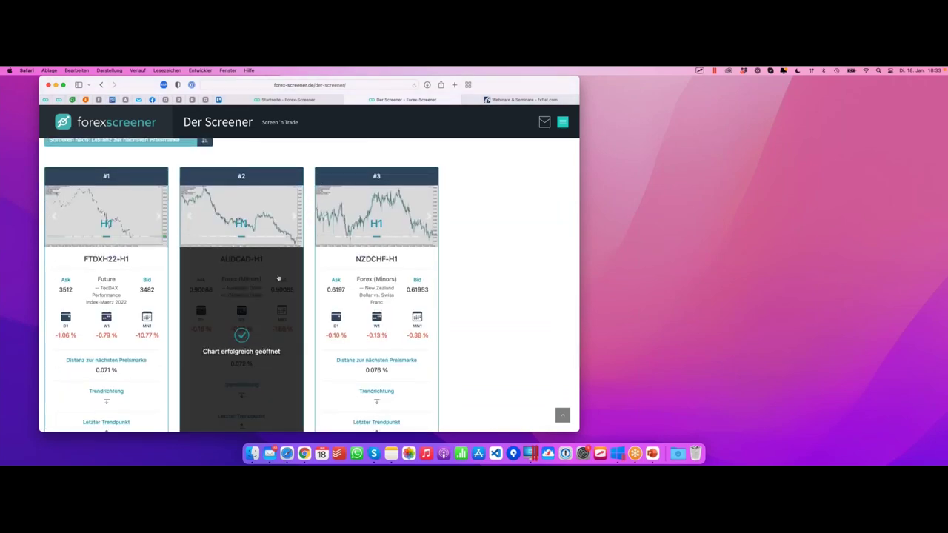
scroll(296, 267, "down", 3)
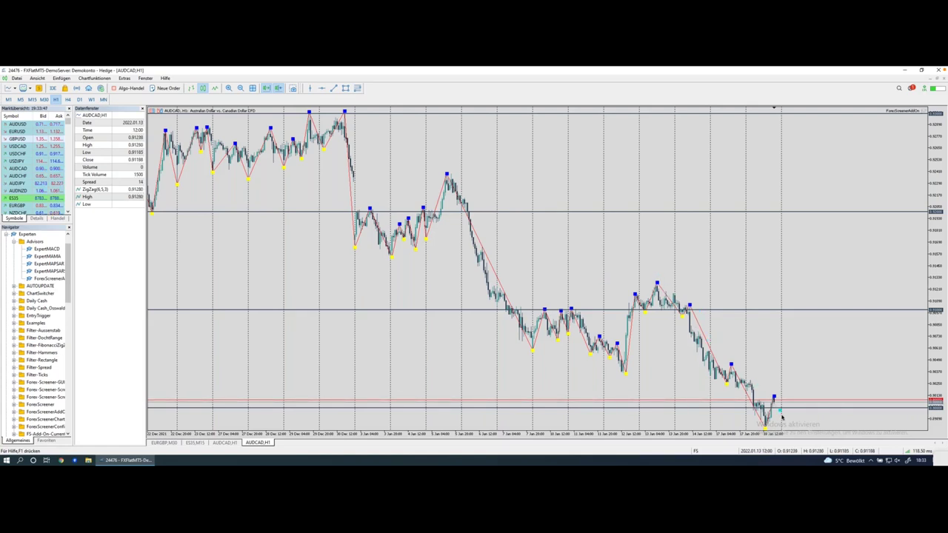
Step: Examine the AUDCAD H1 chart's last trend high and nearby price mark in MetaTrader, and return to the Forex Screener page
mouse_move(778, 394)
left_mouse_down()
mouse_move(784, 416)
mouse_move(780, 399)
left_mouse_up()
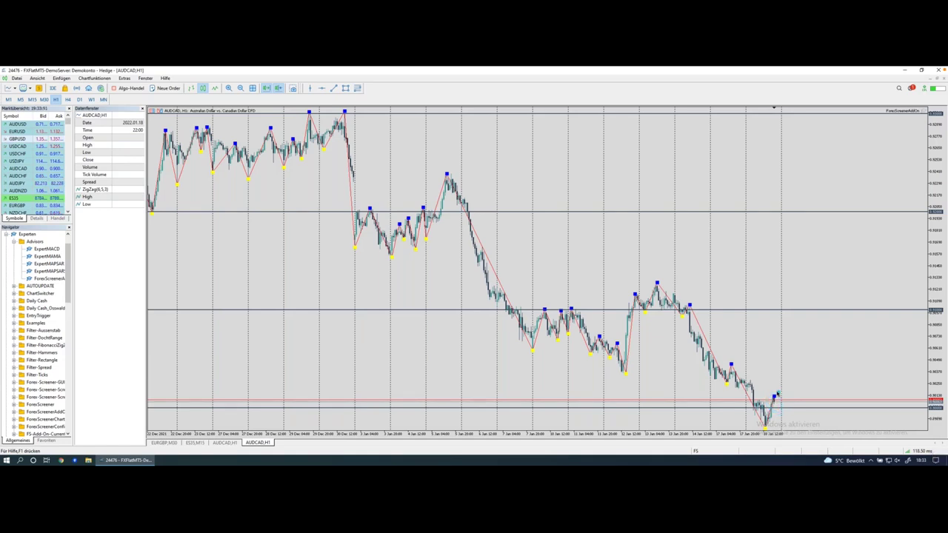
mouse_move(775, 393)
left_mouse_down()
mouse_move(777, 404)
mouse_move(767, 399)
mouse_move(777, 409)
left_mouse_up()
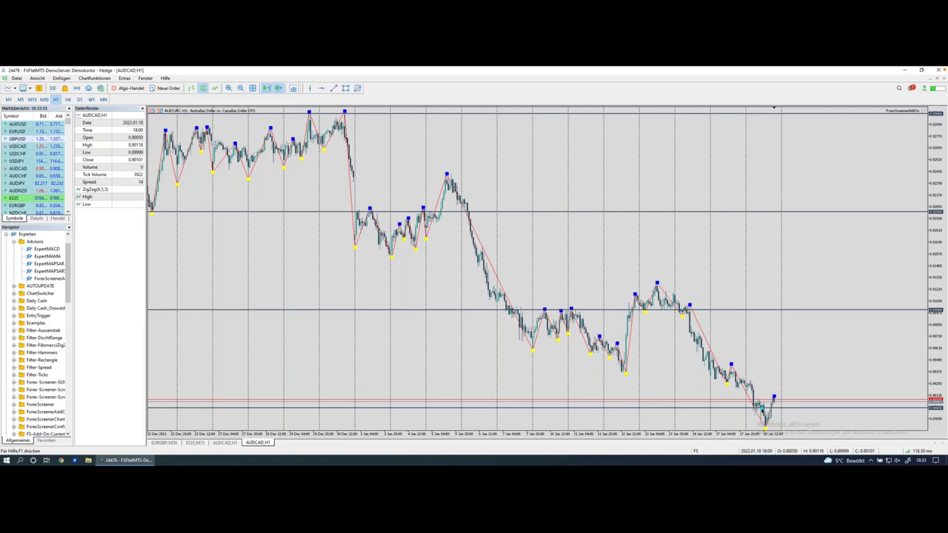
left_click_drag(763, 409, 789, 410)
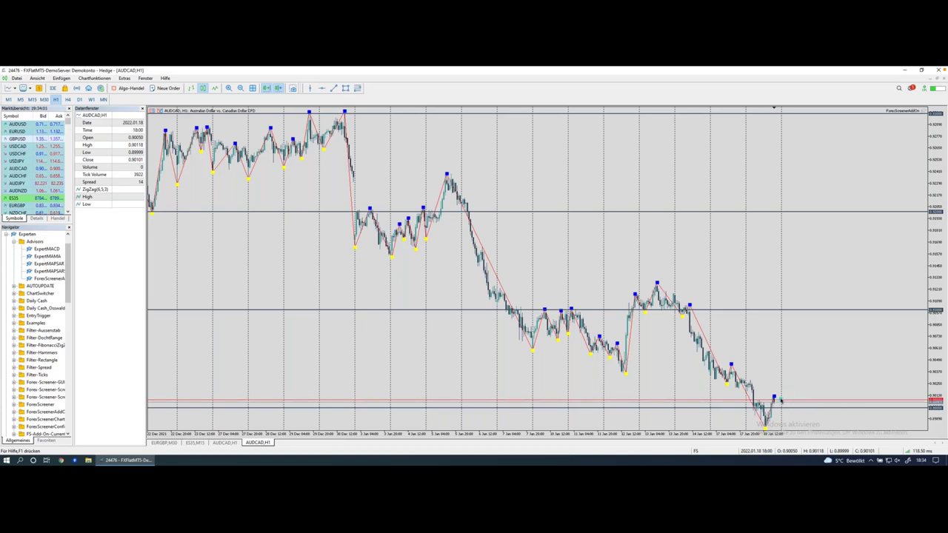
left_click_drag(779, 395, 773, 393)
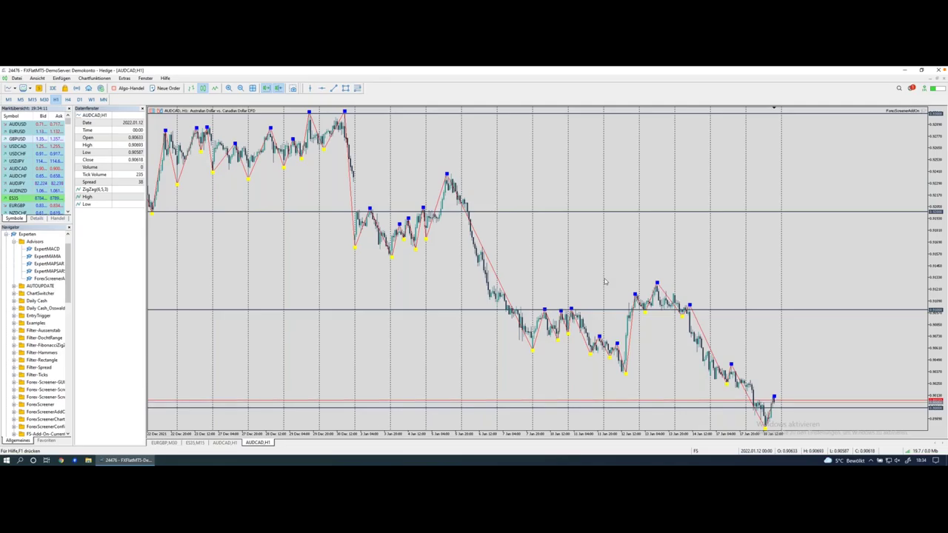
key("ctrl+Left")
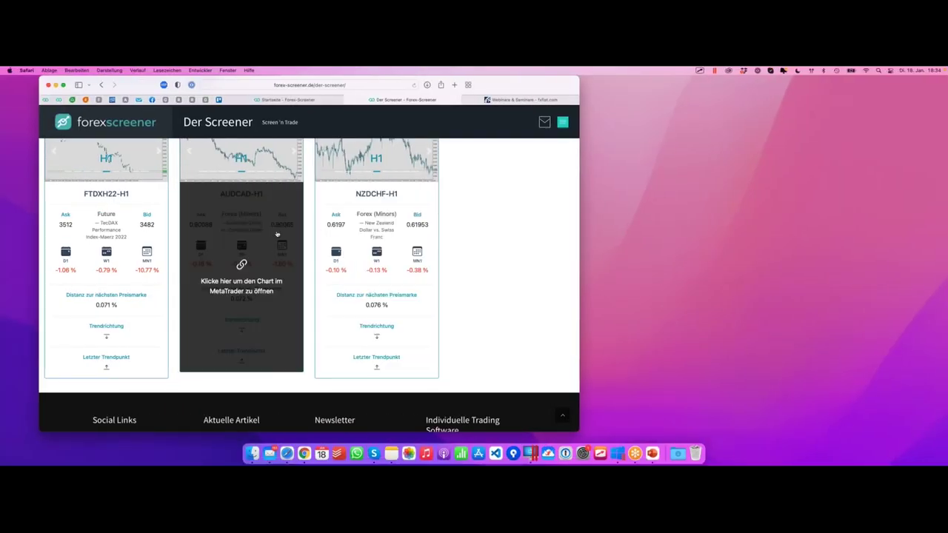
Step: Set the filter for the distance to the nearest price mark to Distanz < 0.02%
scroll(277, 236, "up", 10)
scroll(277, 234, "up", 10)
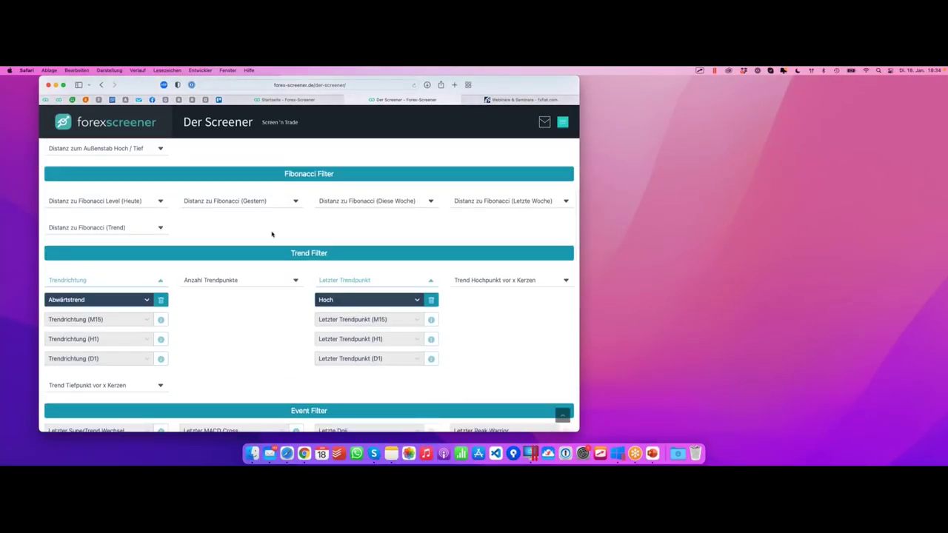
scroll(271, 234, "up", 3)
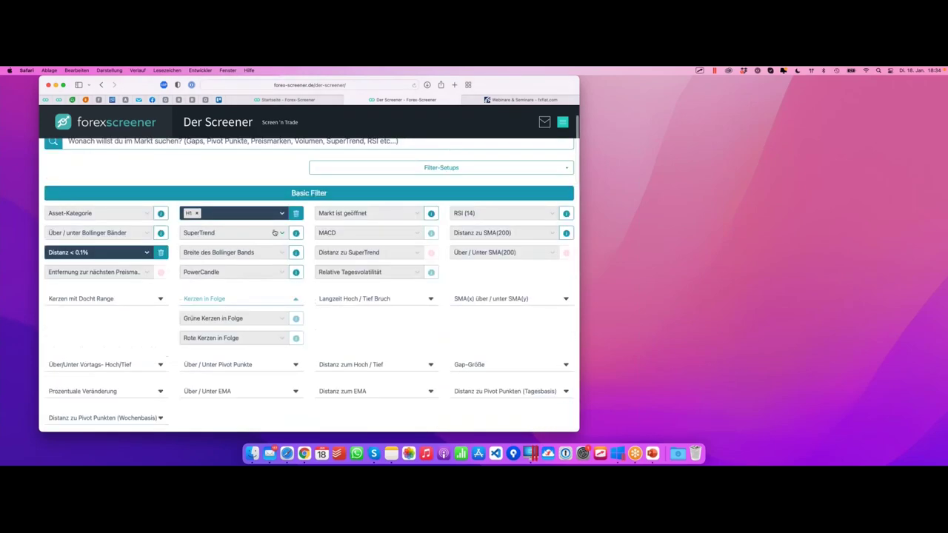
left_click(113, 255)
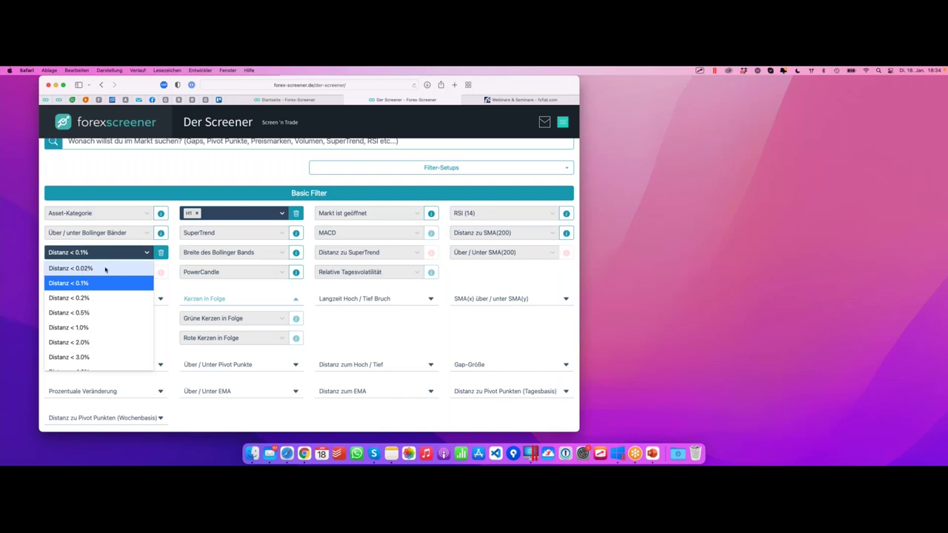
left_click(107, 269)
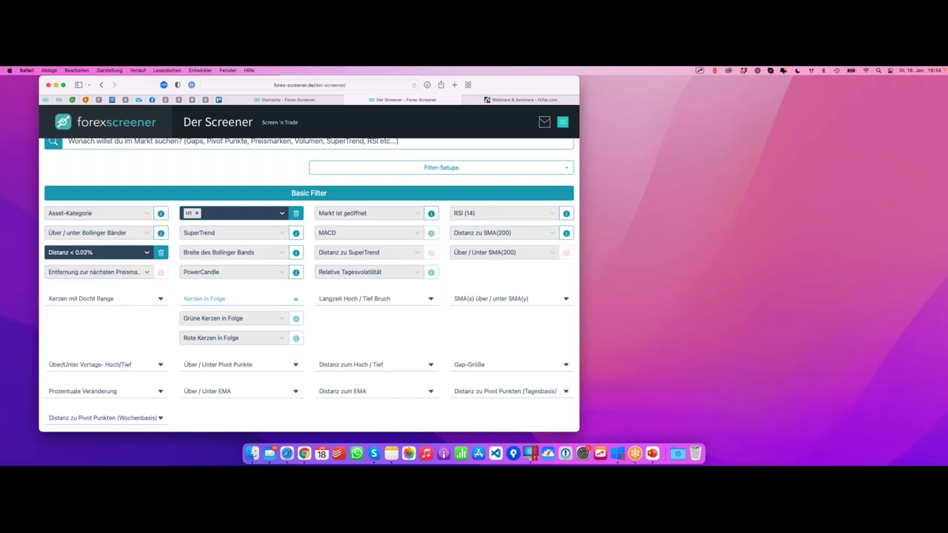
Step: Check how many results match the tightened price-mark distance filter
scroll(171, 266, "down", 1)
scroll(171, 266, "down", 15)
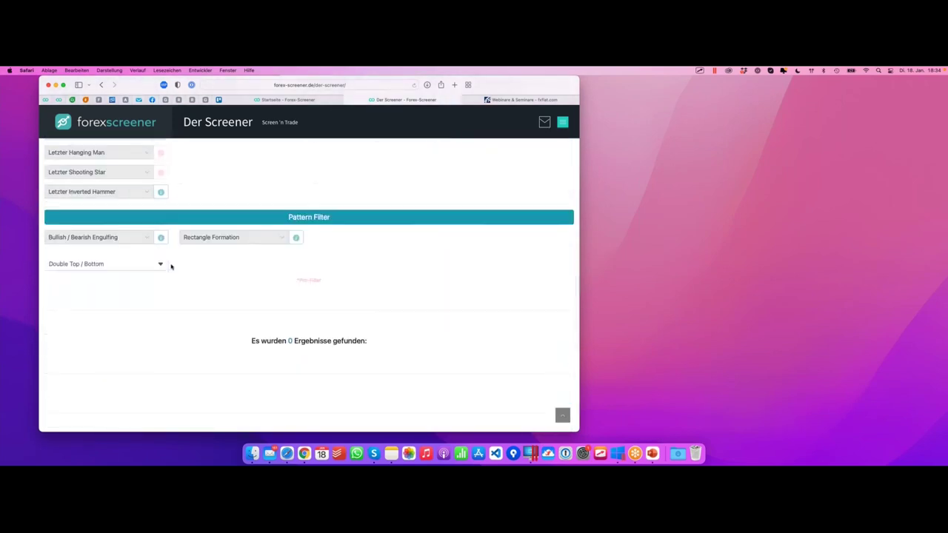
scroll(284, 284, "down", 1)
left_click_drag(260, 285, 338, 286)
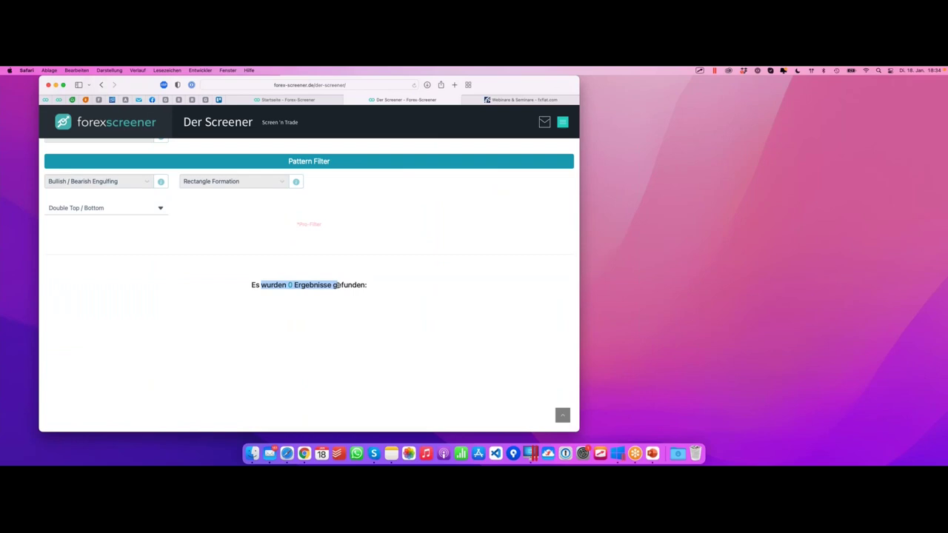
Step: Set the price-mark distance filter back to Distanz < 0.1%
scroll(294, 278, "up", 15)
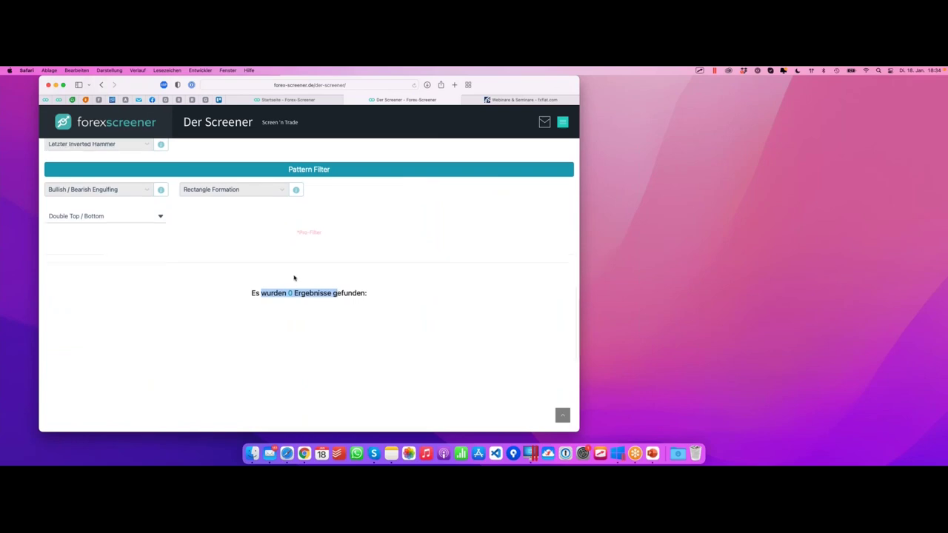
scroll(294, 277, "up", 5)
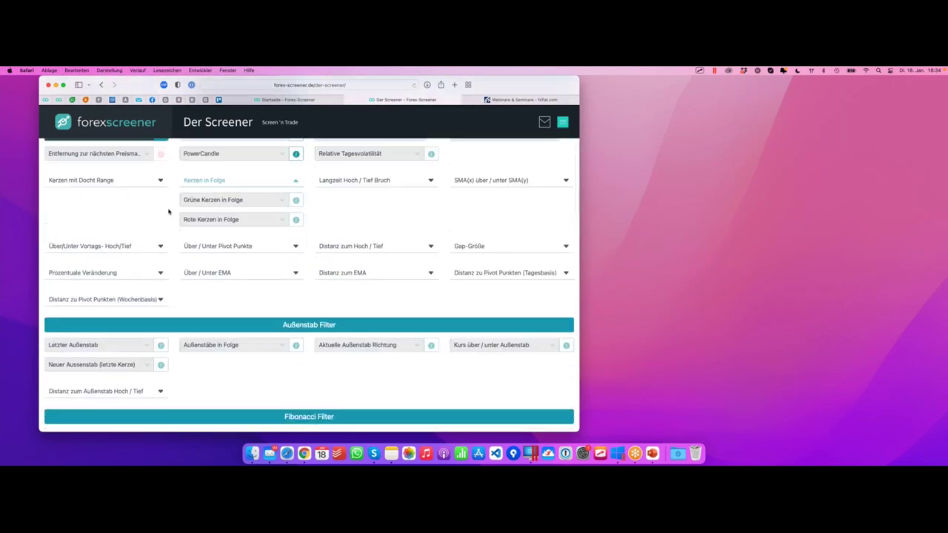
left_click(96, 232)
left_click(93, 262)
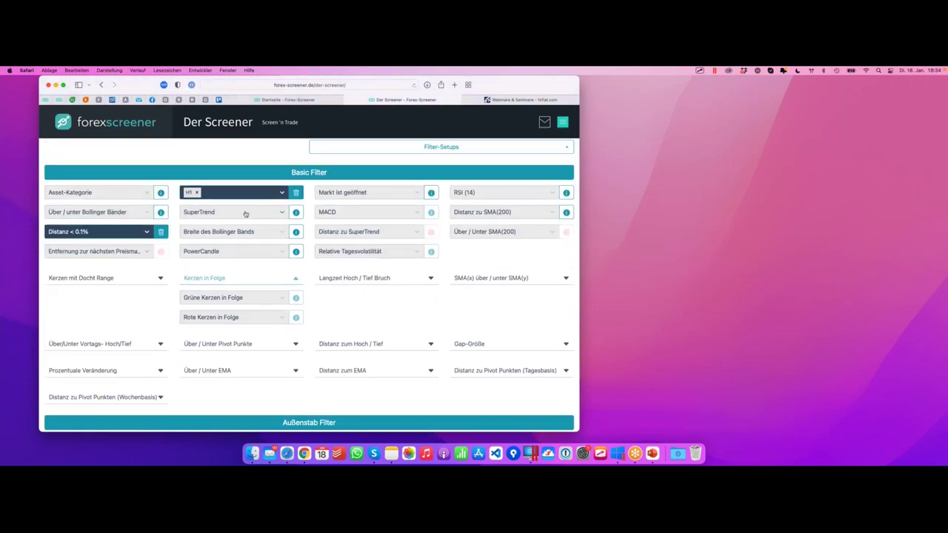
Step: Check the filtered results, view the AUDCAD H1 chart's price marks in MetaTrader, and return to the Forex Screener page
scroll(244, 212, "down", 10)
scroll(260, 213, "down", 8)
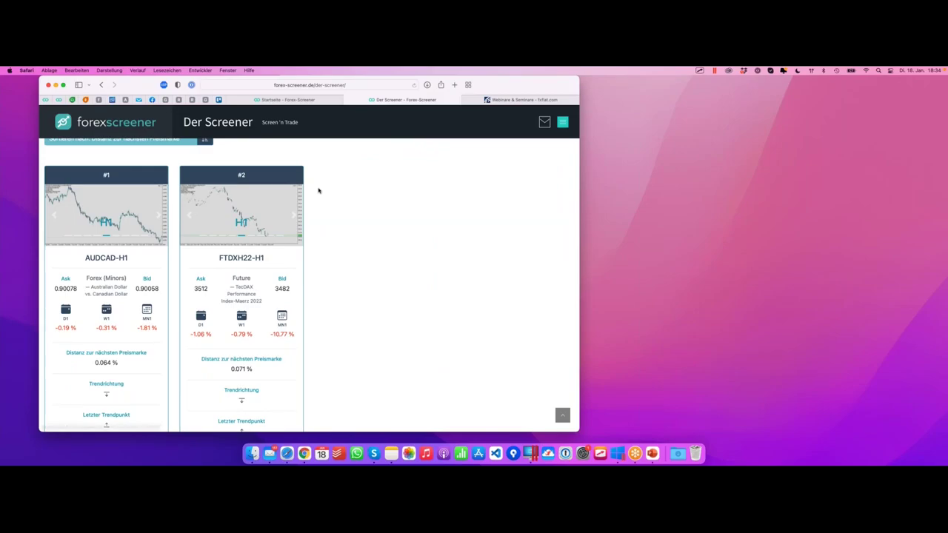
key("ctrl+Right")
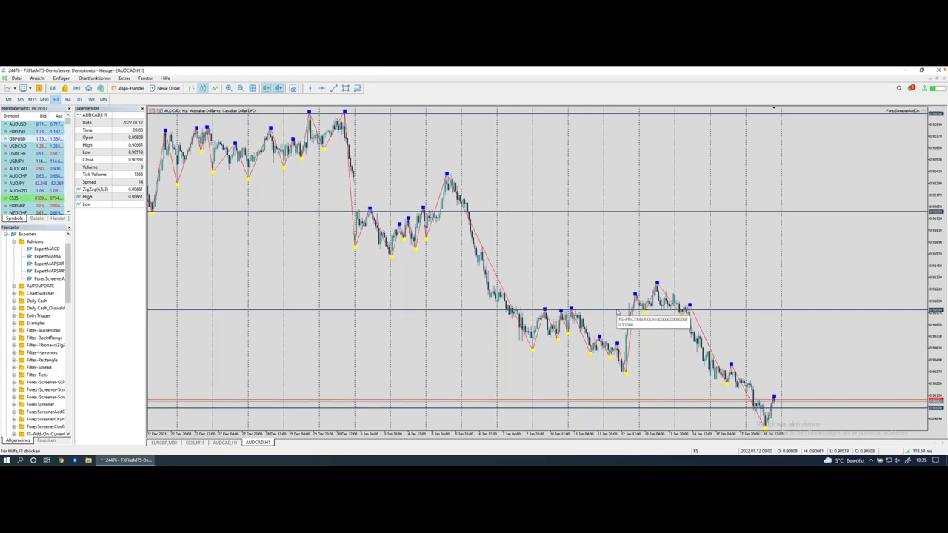
key("ctrl+Left")
Step: Review the active trend and price-mark filters and compare them with the result cards
scroll(409, 242, "up", 10)
scroll(409, 244, "up", 10)
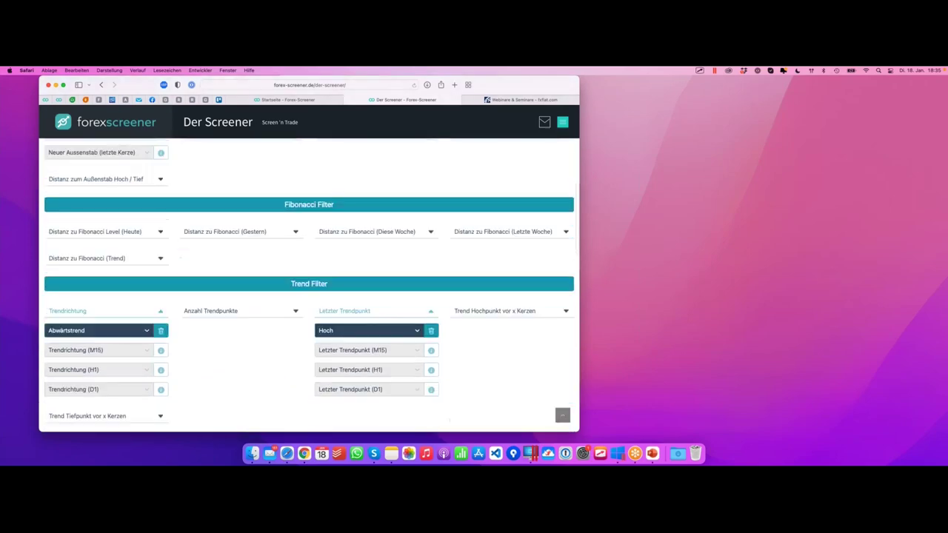
scroll(404, 254, "up", 5)
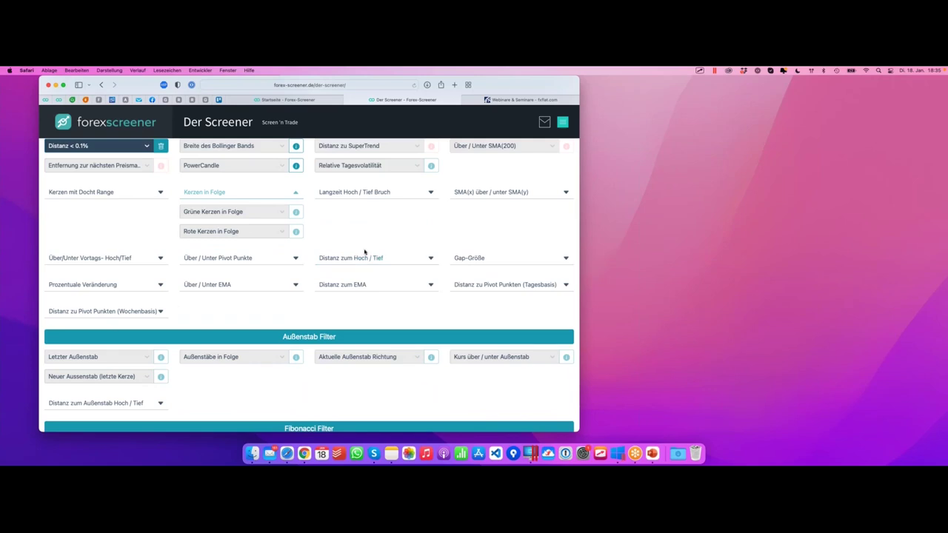
scroll(365, 252, "down", 10)
scroll(364, 252, "down", 10)
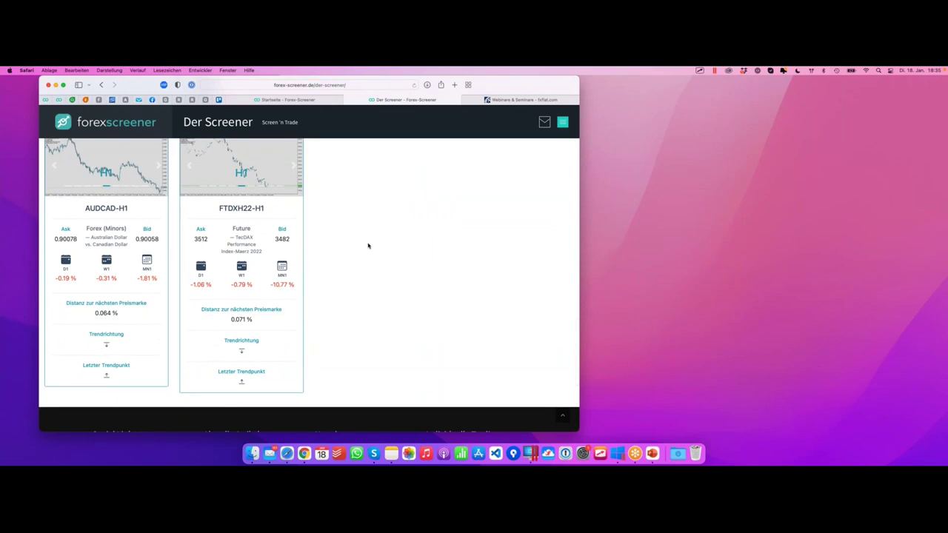
scroll(367, 248, "up", 4)
scroll(368, 246, "up", 1)
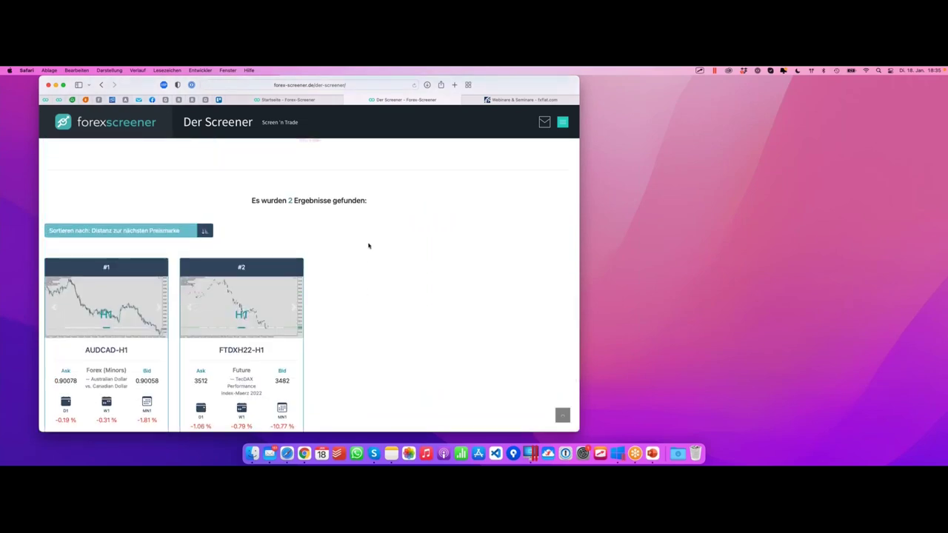
Step: Save the current filter combination as the setup "Preismarke x Abwärtstrend x Hochpunkt" and locate it among the saved setups
scroll(368, 246, "up", 1)
scroll(368, 245, "up", 20)
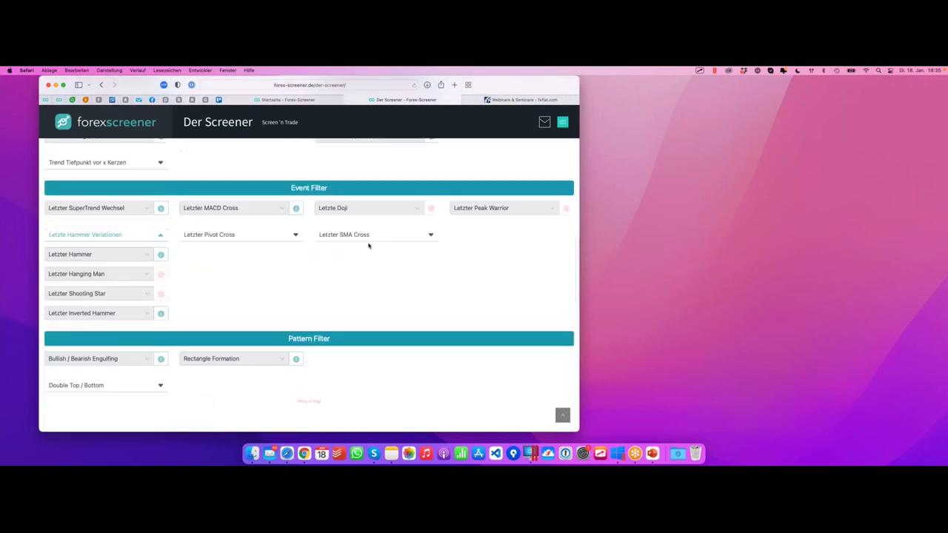
left_click(443, 214)
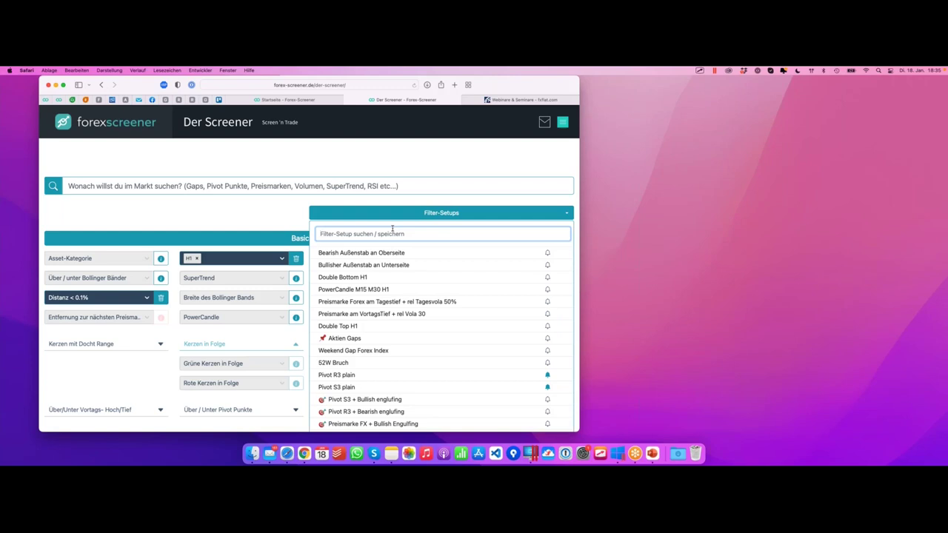
type("Preismarke ")
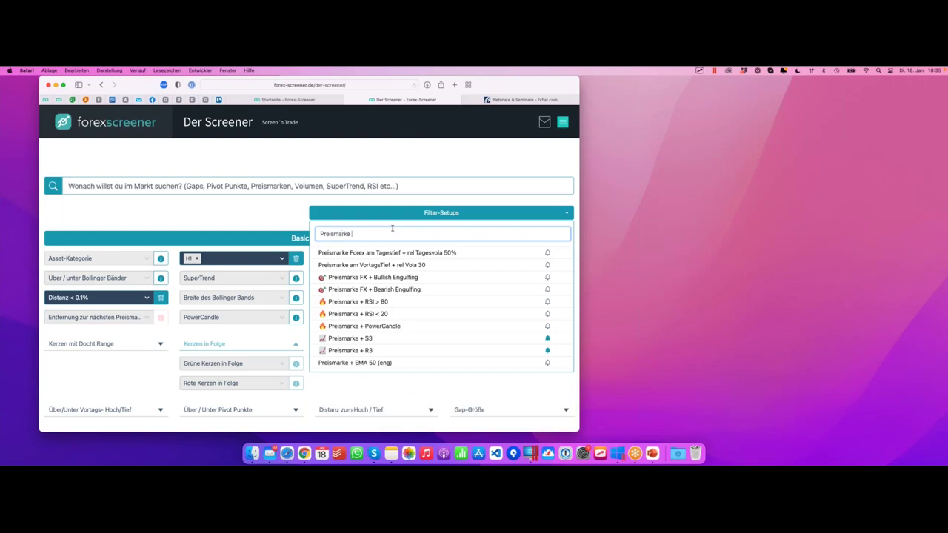
type("x Abwärtstre")
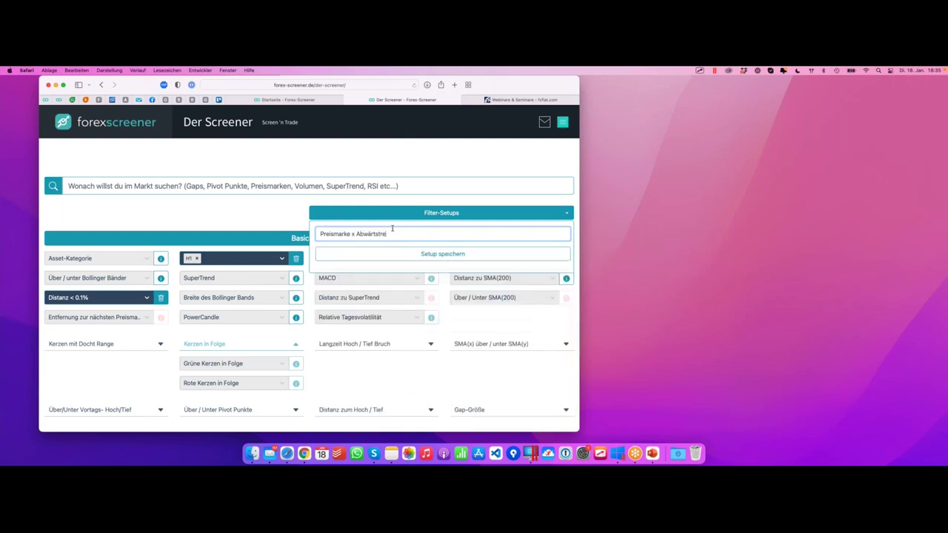
type("nd x Hochp")
key("Return")
scroll(385, 277, "down", 10)
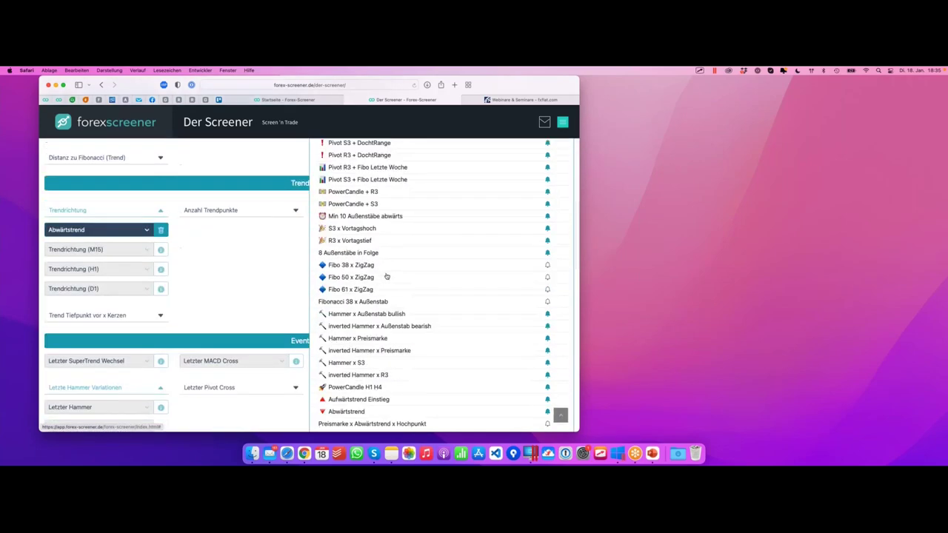
scroll(386, 277, "down", 3)
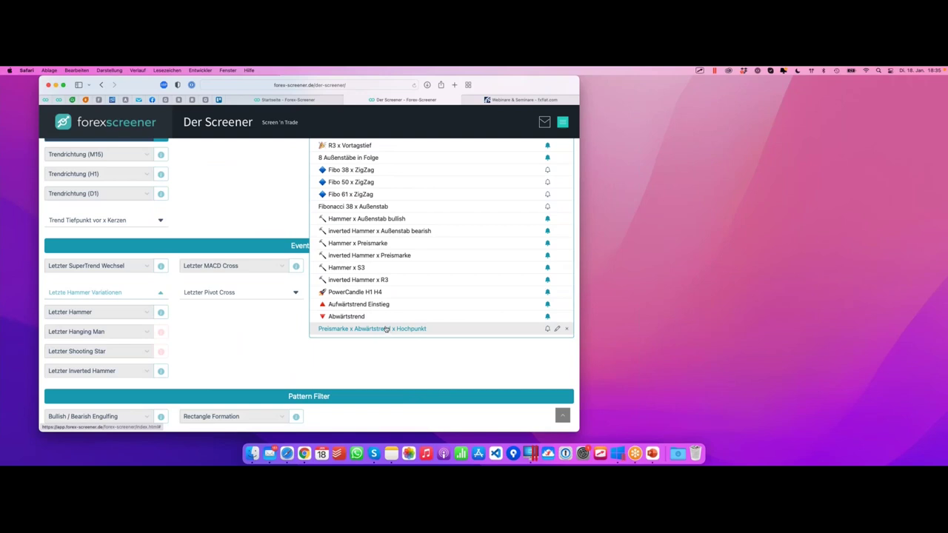
Step: Clear the trend direction, last trend point, price-mark distance and time interval filters
scroll(244, 311, "up", 5)
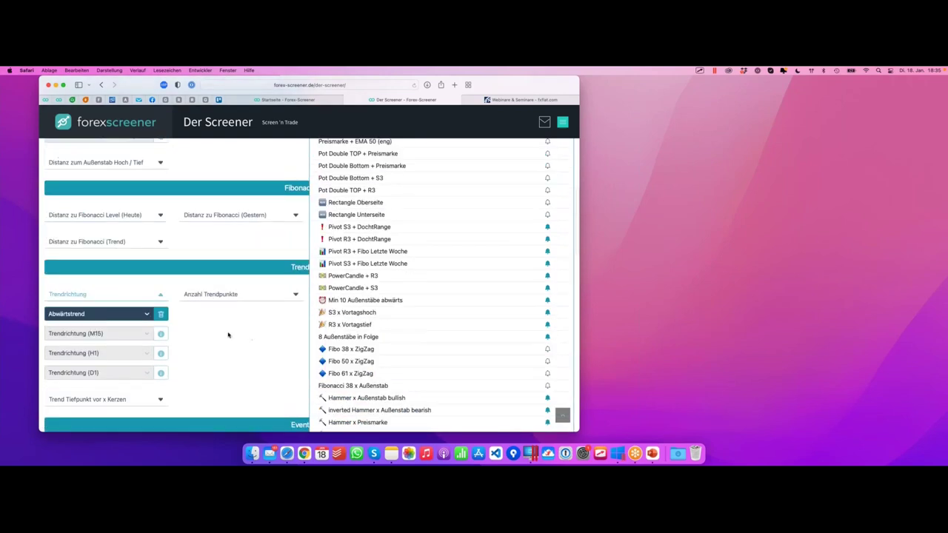
left_click(160, 314)
left_click(431, 314)
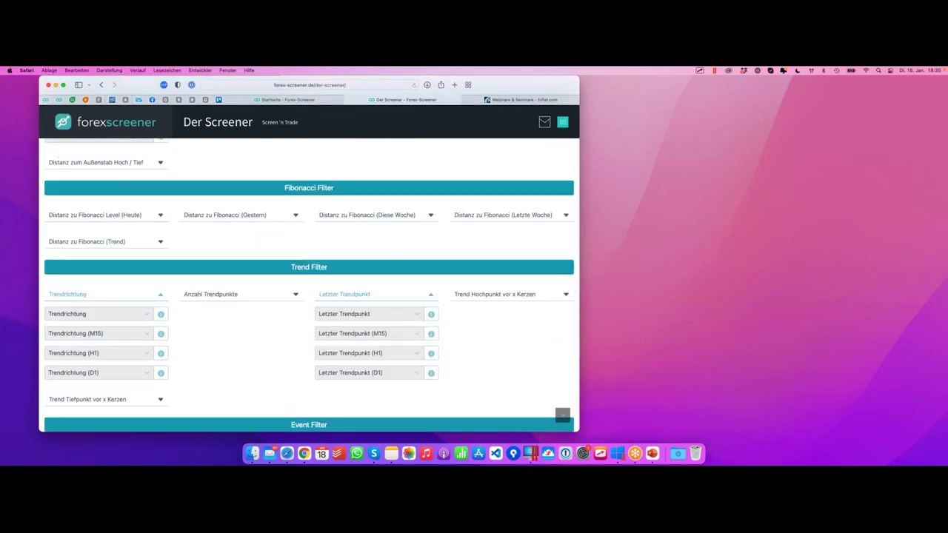
scroll(431, 311, "up", 10)
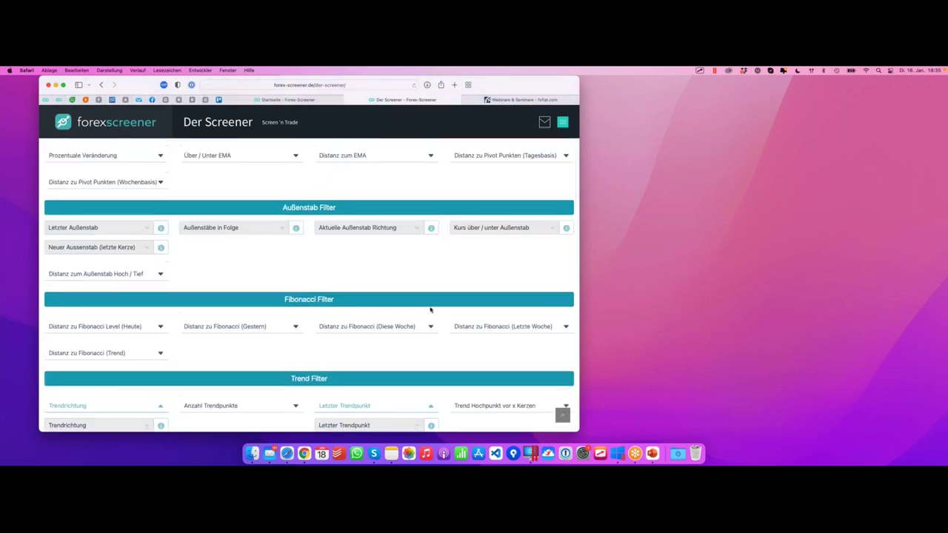
left_click(160, 210)
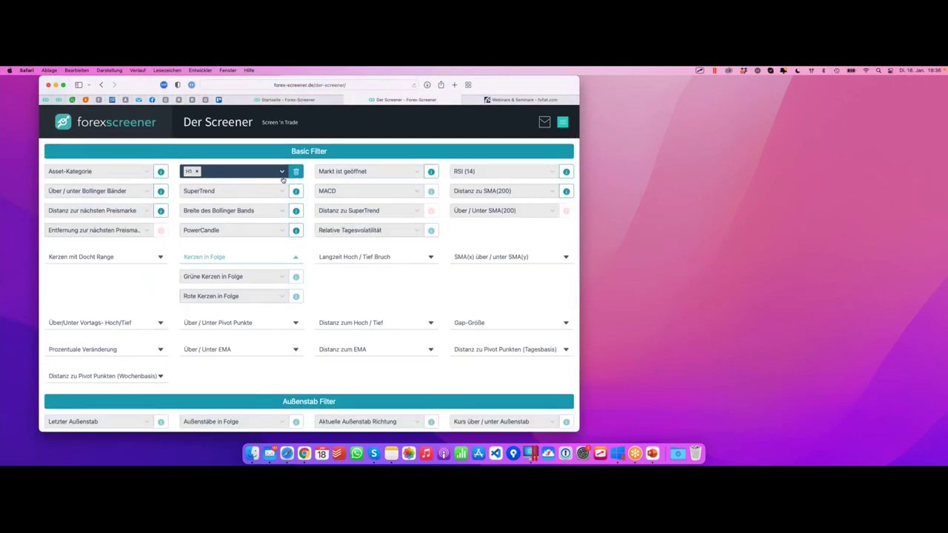
left_click(295, 171)
scroll(271, 198, "up", 3)
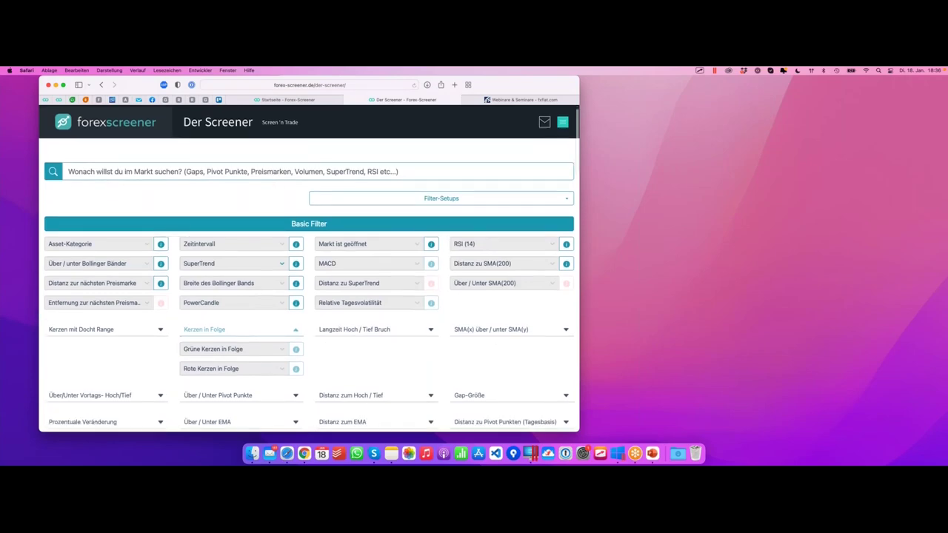
Step: Load the saved filter setup "Preismarke x Abwärtstrend x Hochpunkt"
left_click(415, 196)
scroll(373, 234, "down", 15)
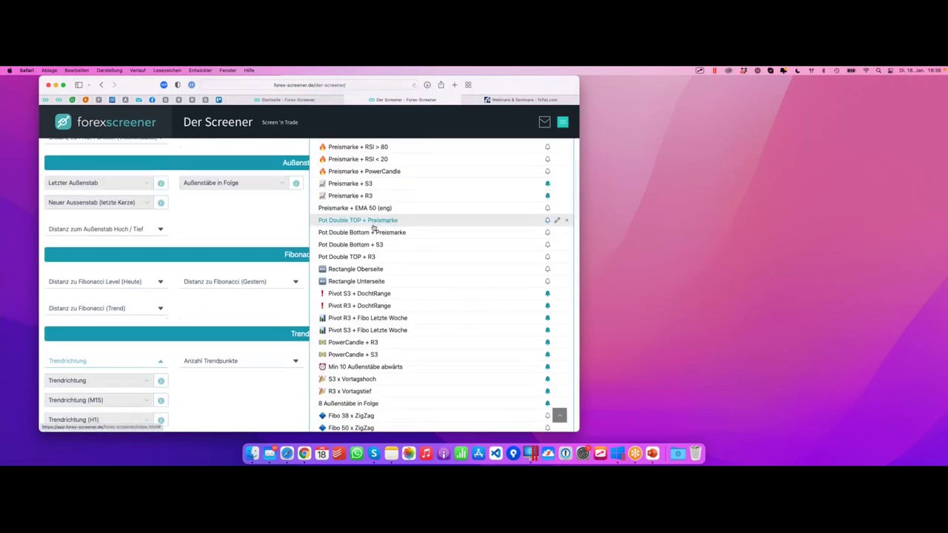
left_click(353, 295)
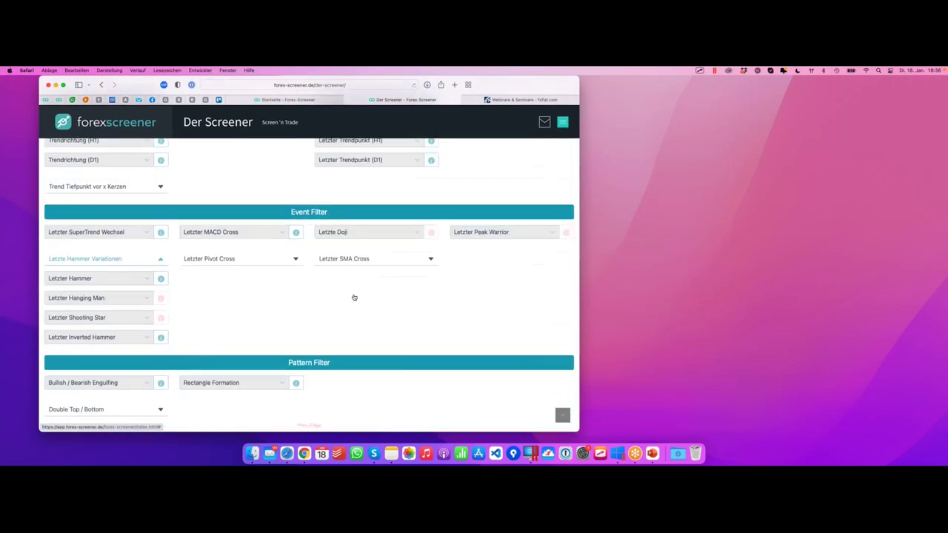
Step: Check the trend, last trend point, time interval and price-mark distance filters against the loaded setup
scroll(339, 226, "up", 2)
scroll(339, 227, "up", 5)
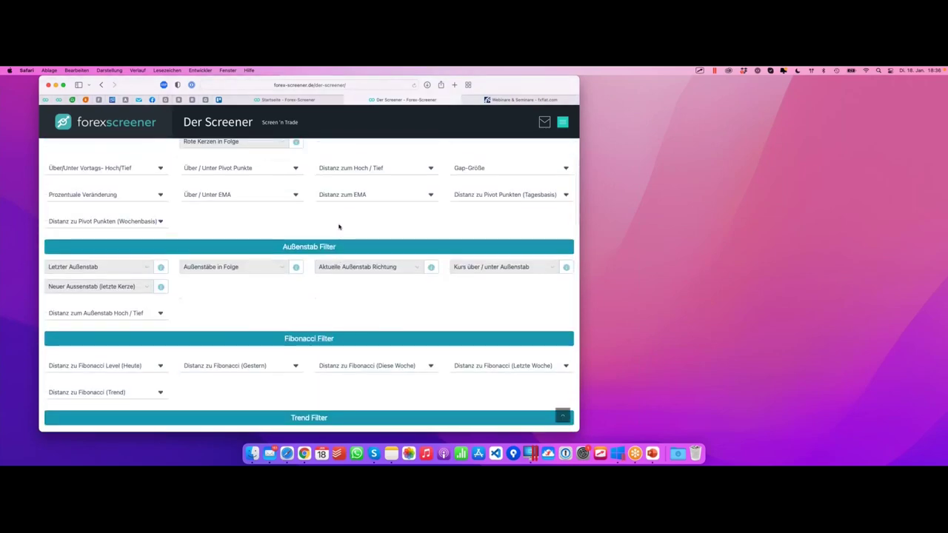
scroll(339, 227, "down", 3)
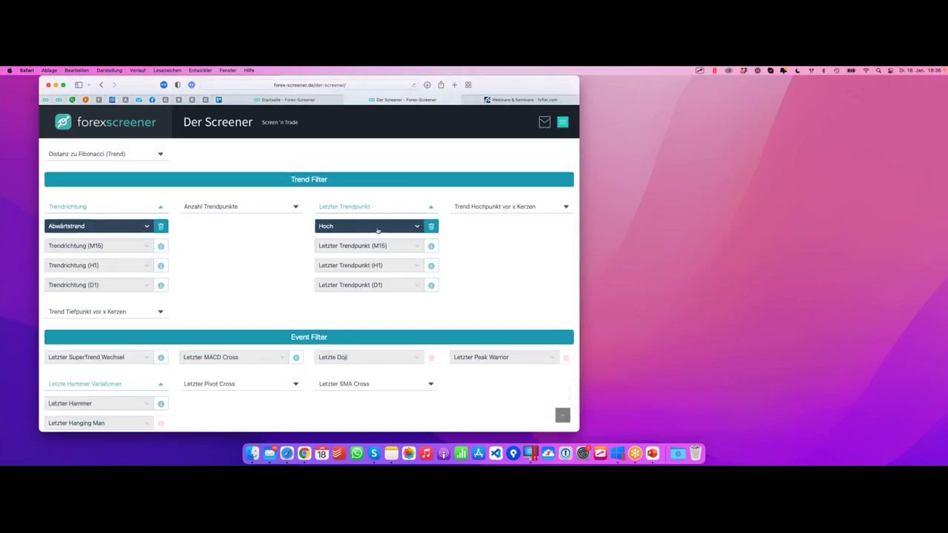
scroll(372, 227, "up", 4)
scroll(309, 282, "up", 5)
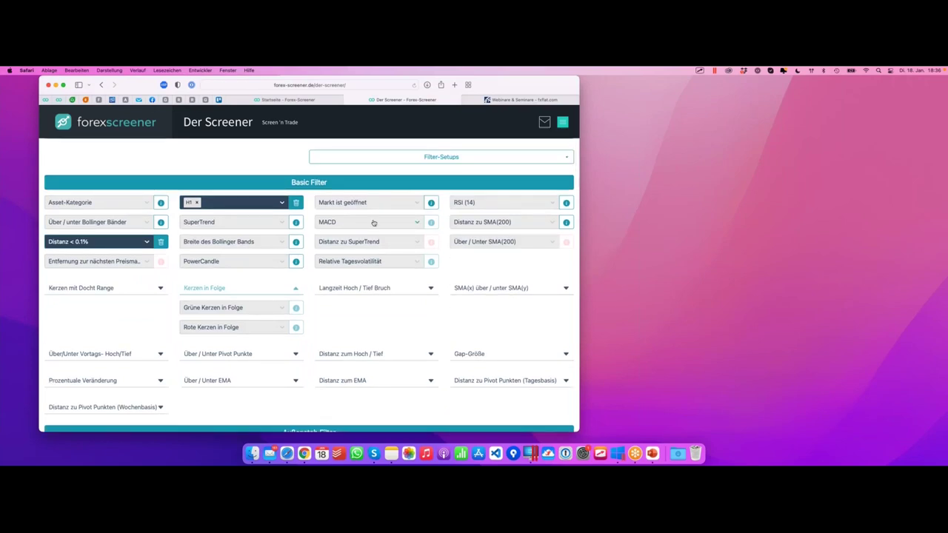
Step: View the list of saved filter setups and look over the result cards for the loaded setup
left_click(416, 157)
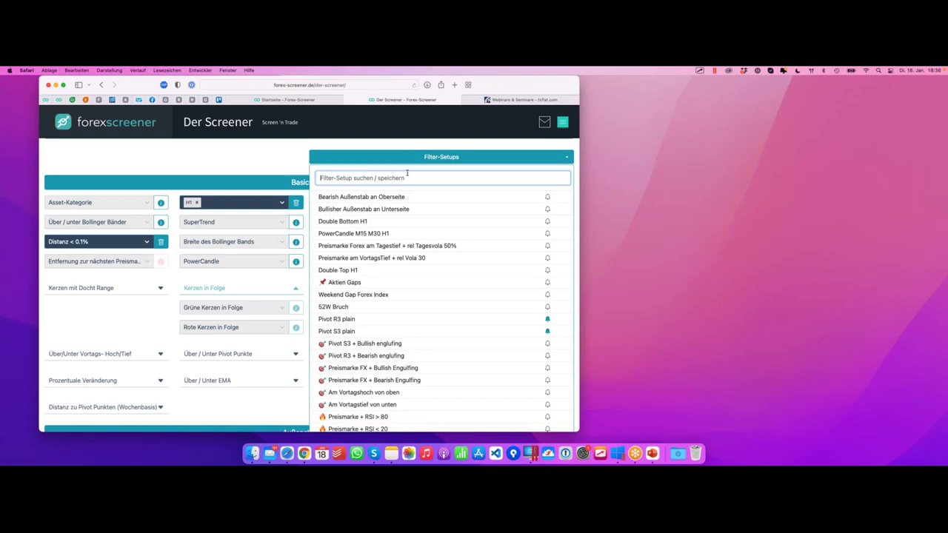
scroll(364, 189, "down", 15)
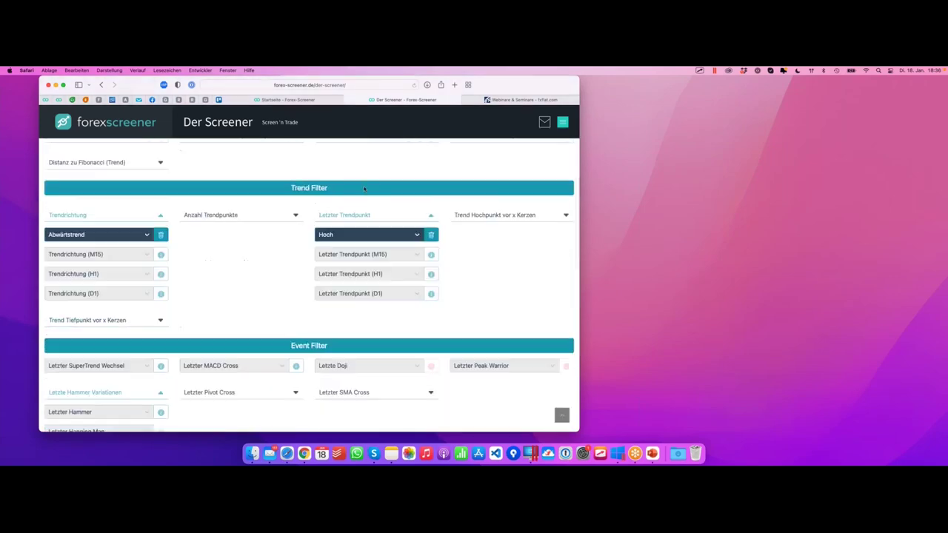
scroll(363, 189, "down", 10)
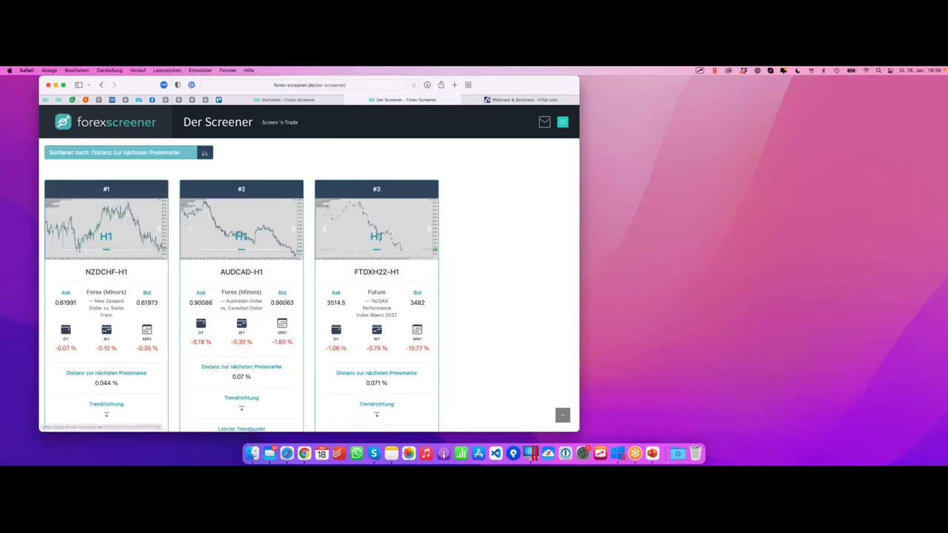
scroll(248, 235, "down", 1)
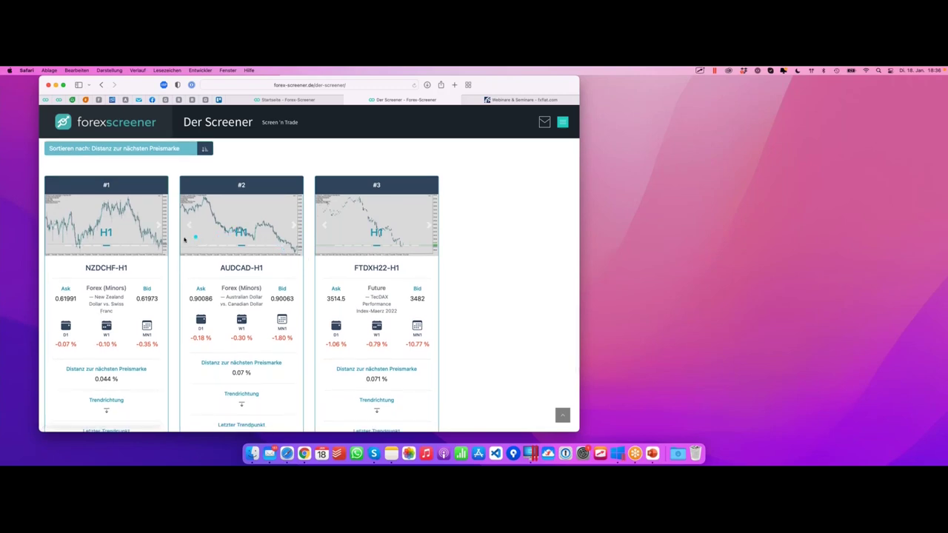
Step: Open the NZDCHF H1 chart in MetaTrader from its result card, inspect it, and return to the Forex Screener page
mouse_move(158, 287)
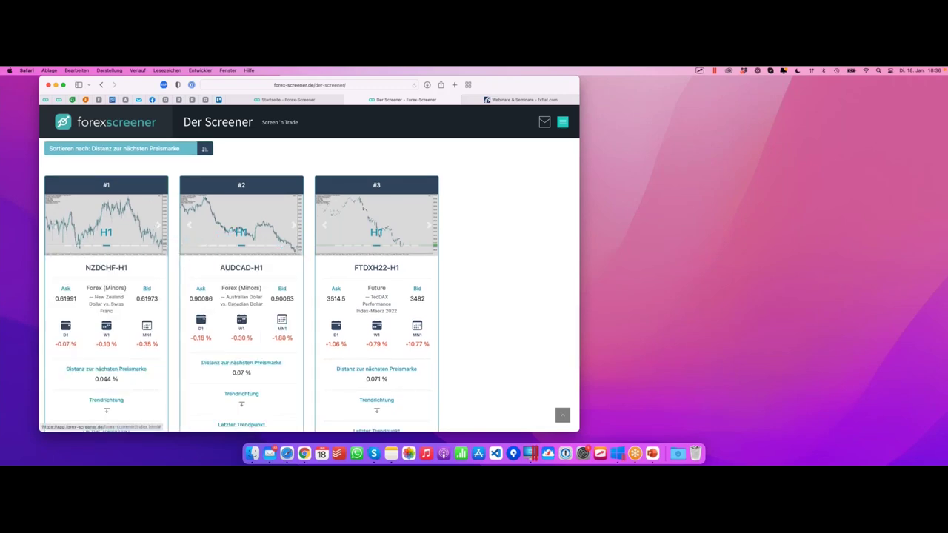
scroll(177, 252, "down", 2)
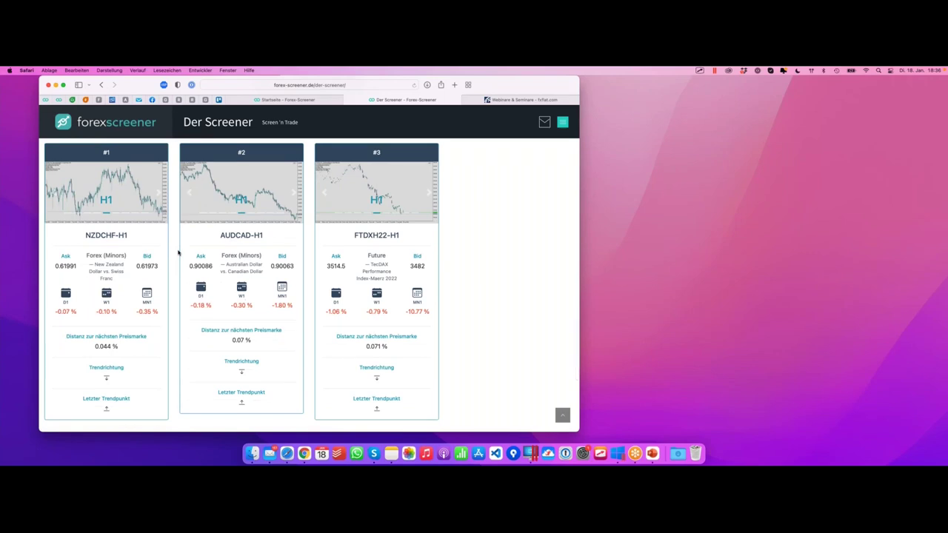
mouse_move(157, 255)
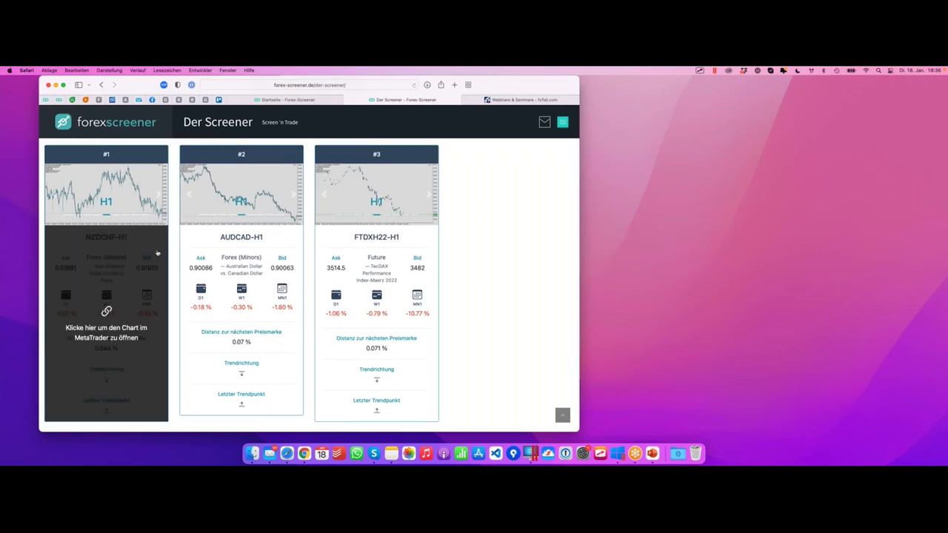
left_click(148, 254)
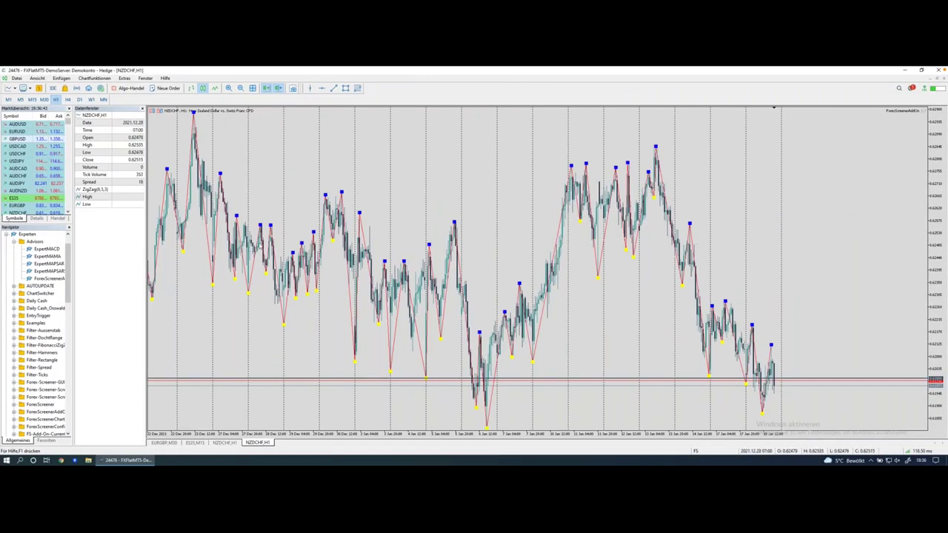
key("ctrl+Left")
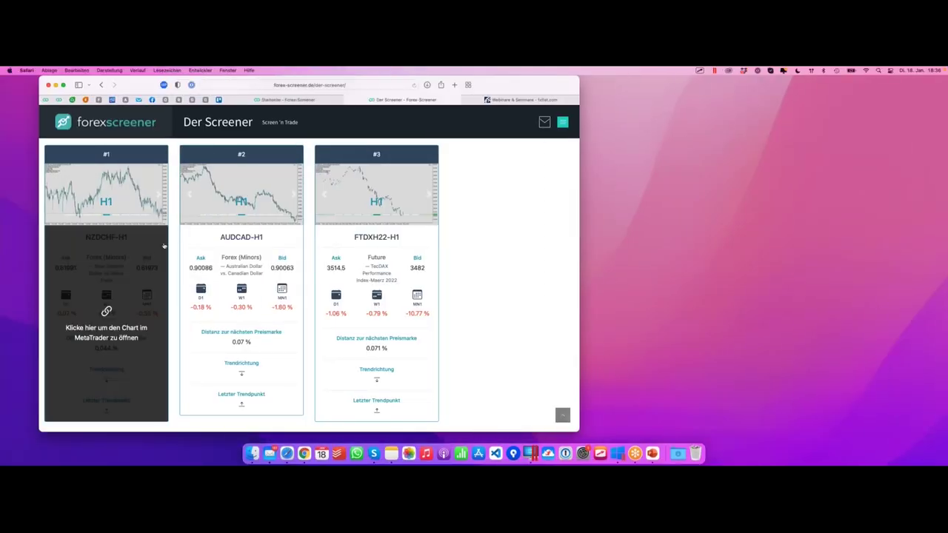
Step: Tighten the filter for the distance to the nearest price mark to Distanz < 0.02%
scroll(172, 243, "up", 10)
scroll(172, 239, "up", 5)
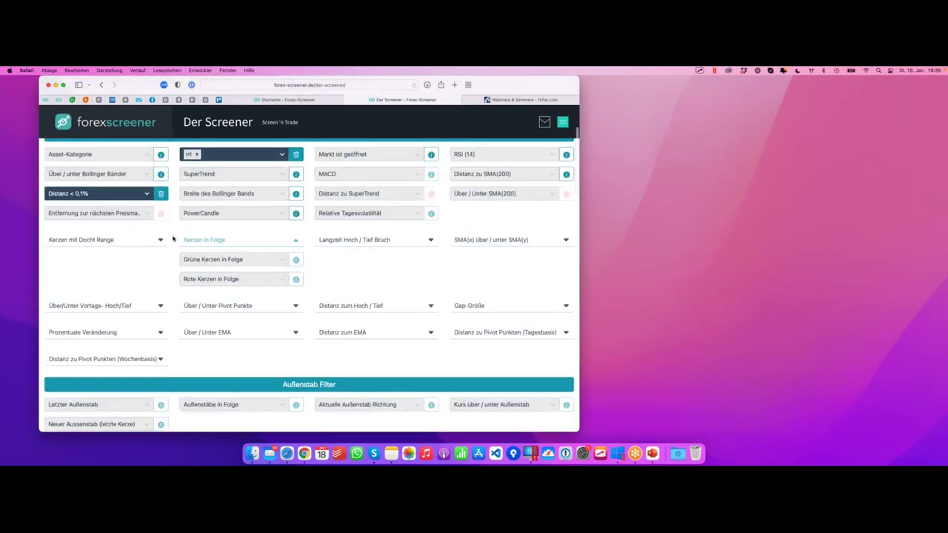
left_click(129, 298)
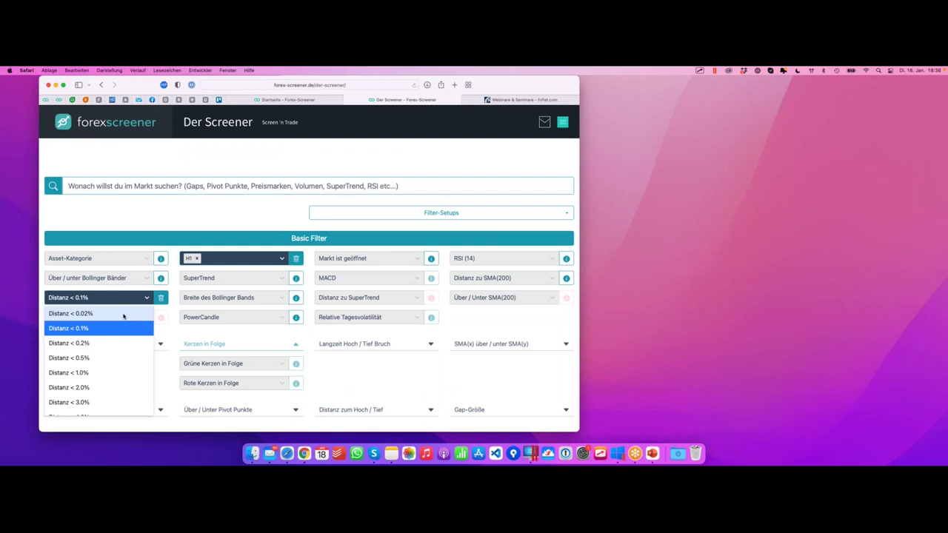
left_click(126, 314)
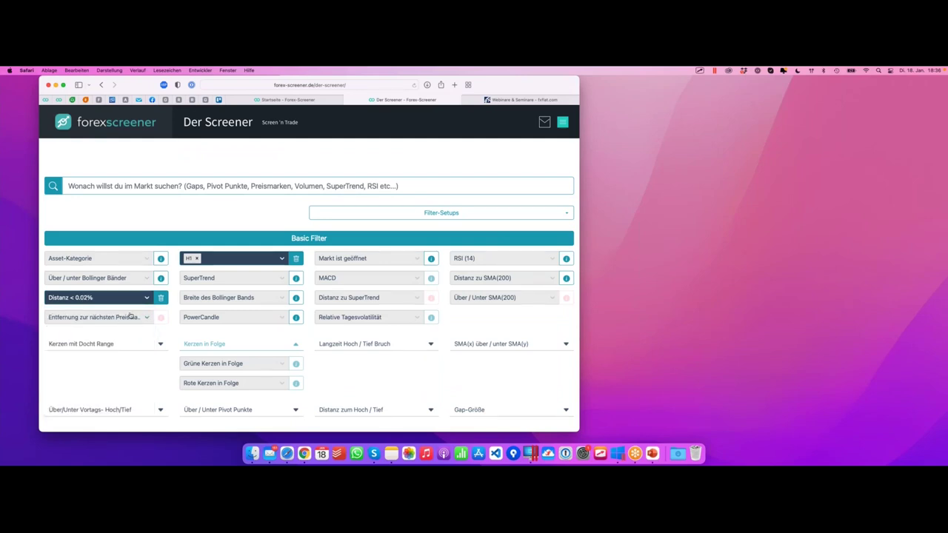
scroll(302, 265, "down", 1)
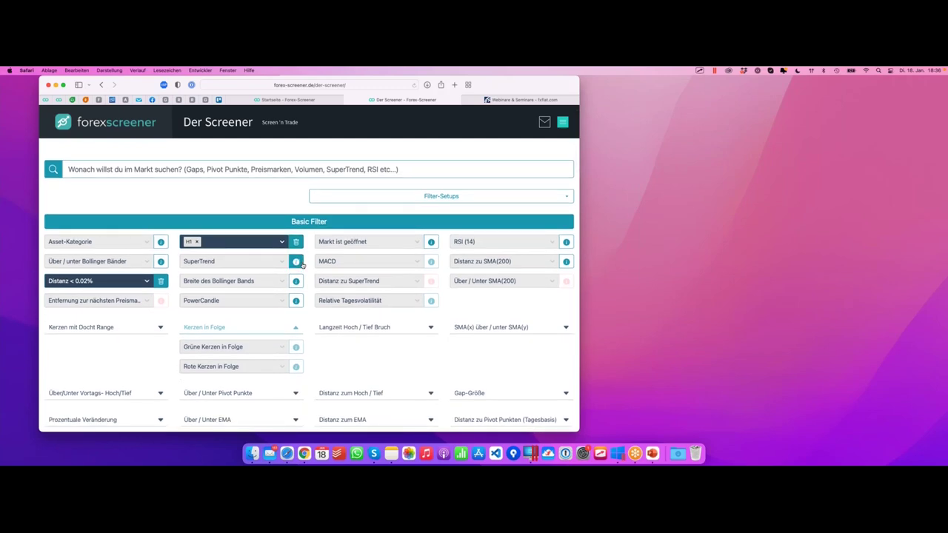
Step: Locate the setup Preismarke x Abwärtstrend x Hochpunkt among the saved filter setups and view its signal activation option
left_click(401, 198)
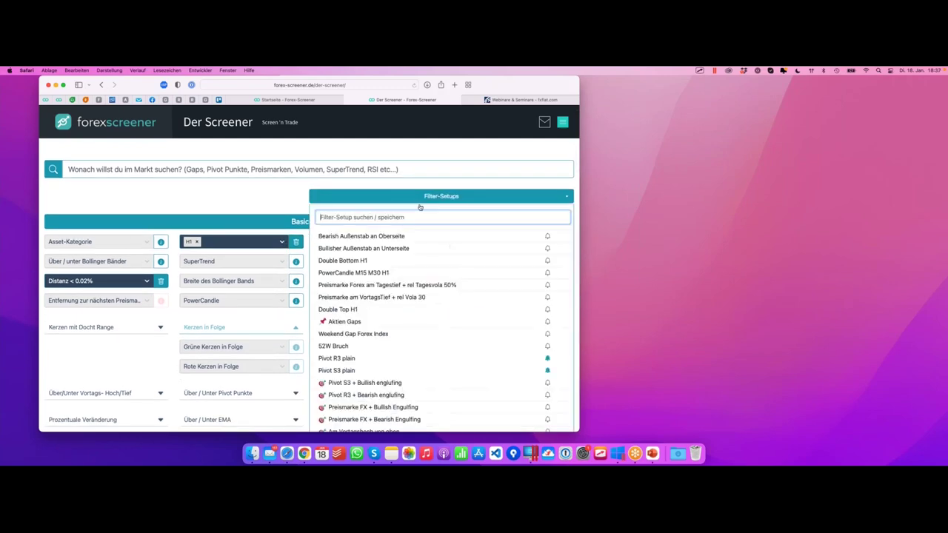
scroll(461, 239, "down", 15)
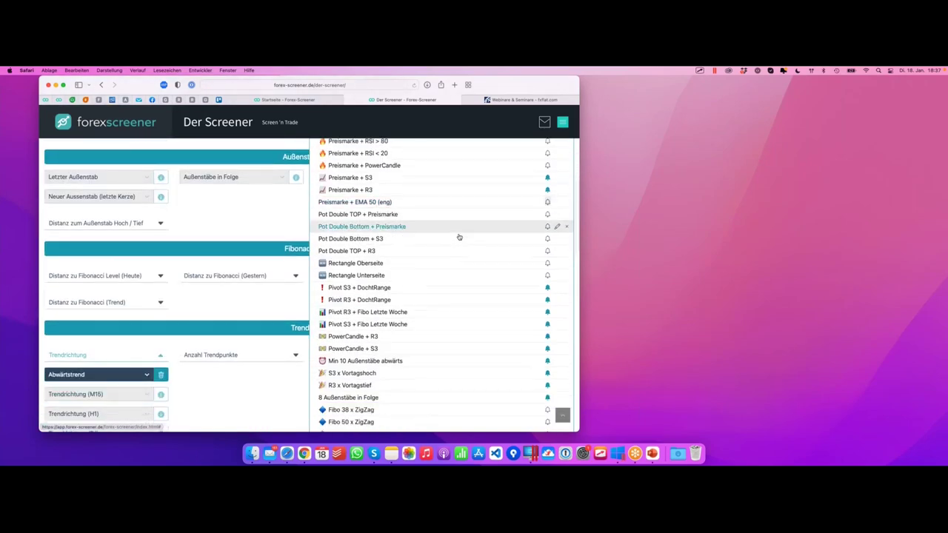
scroll(460, 237, "down", 5)
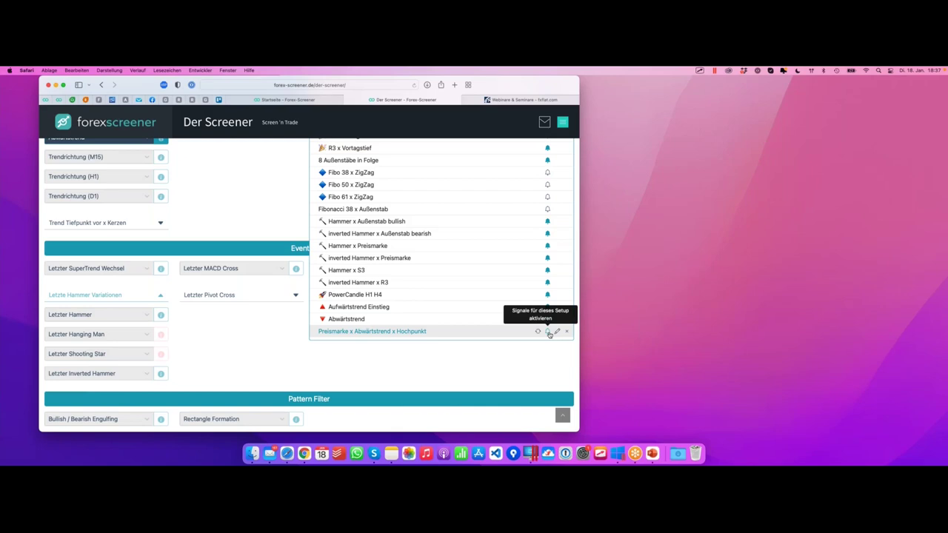
left_click(546, 381)
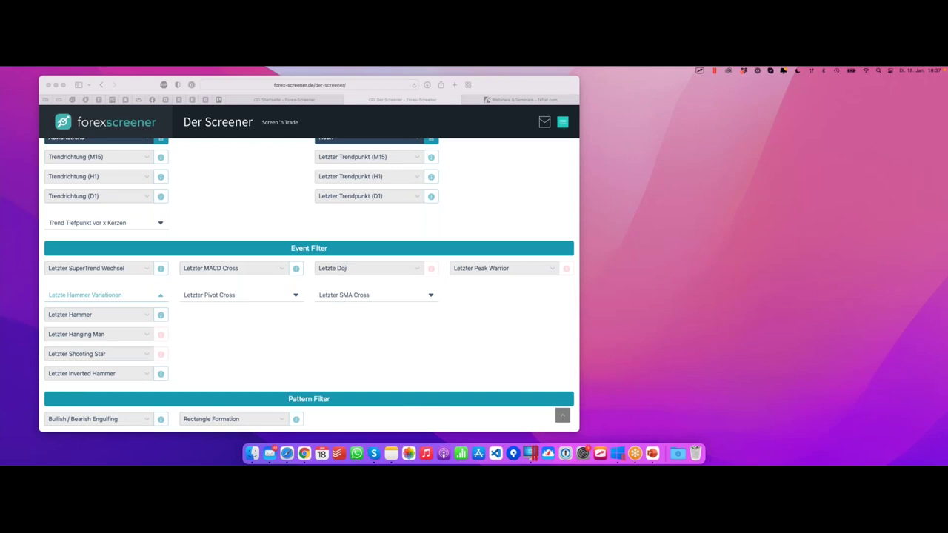
left_click(230, 197)
scroll(233, 197, "down", 2)
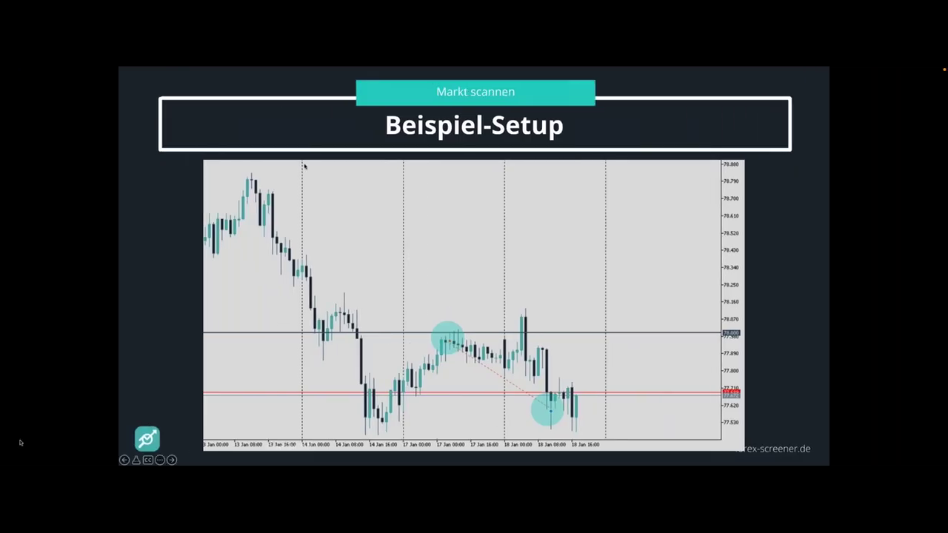
key("Right")
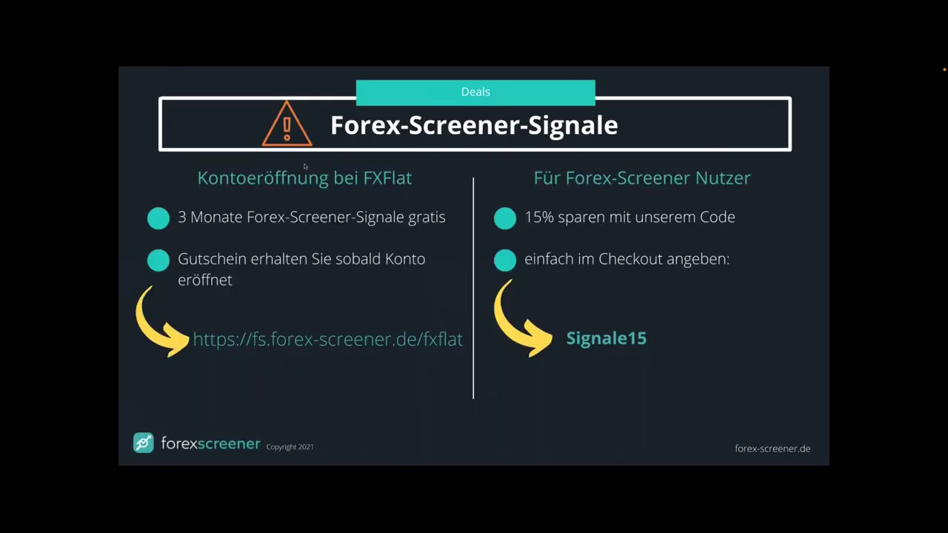
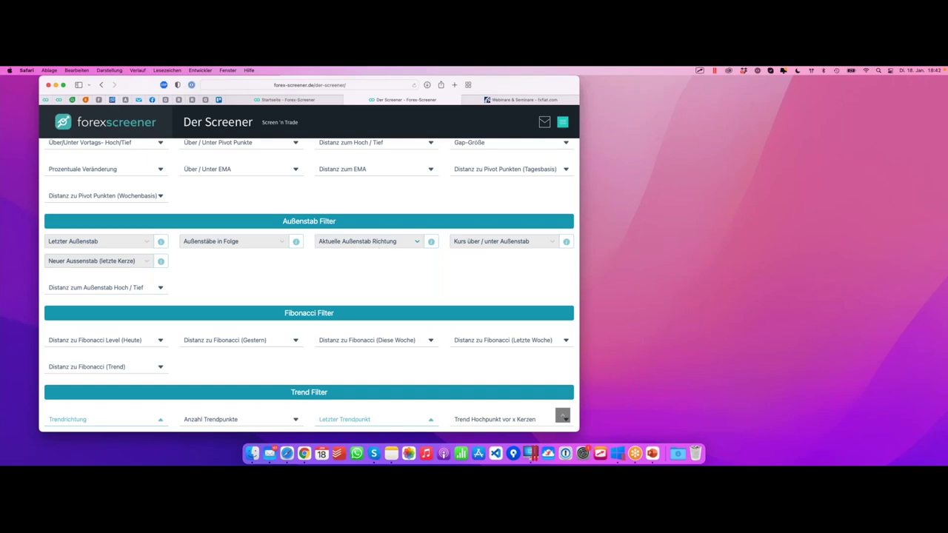
Step: Filter for the current Außenstab direction Aufwärts with a new Außenstab on the last candle In entgegengesetzte Richtung
left_click(378, 243)
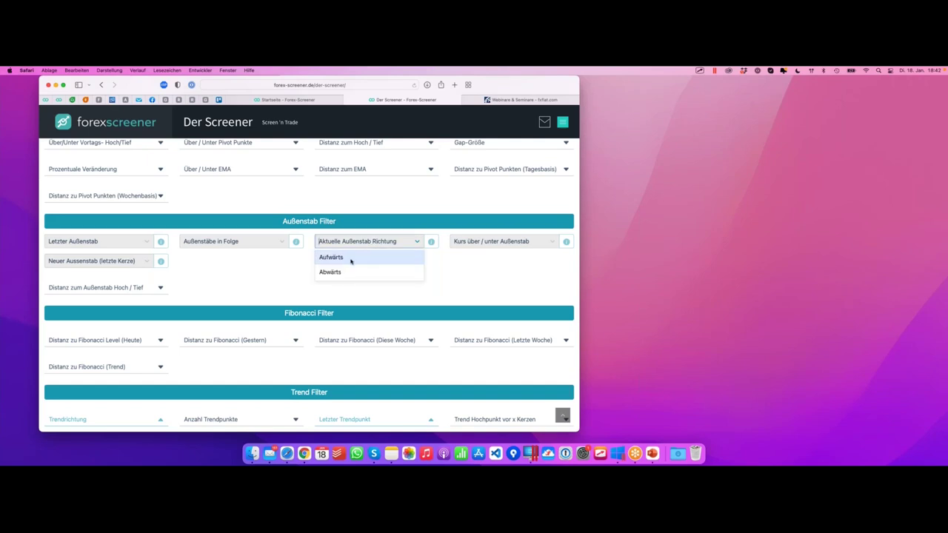
left_click(351, 259)
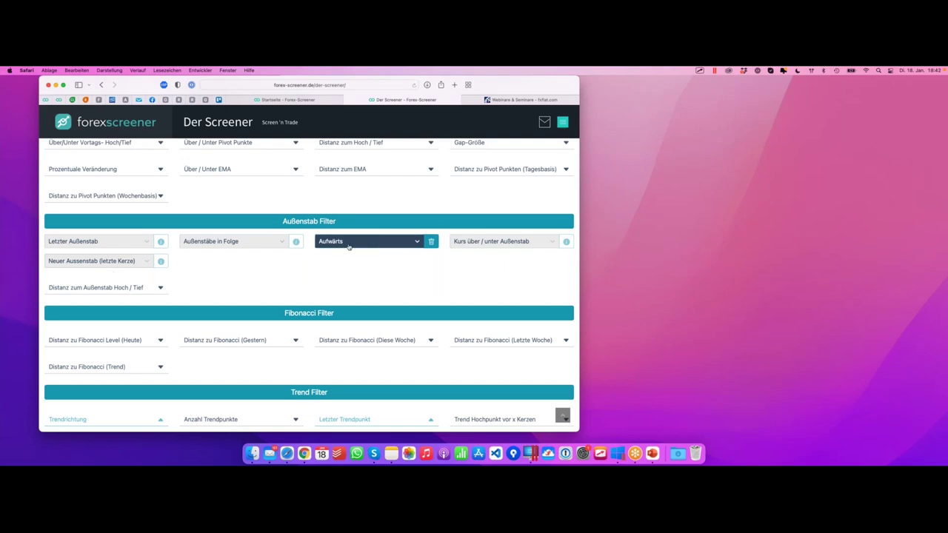
left_click(123, 261)
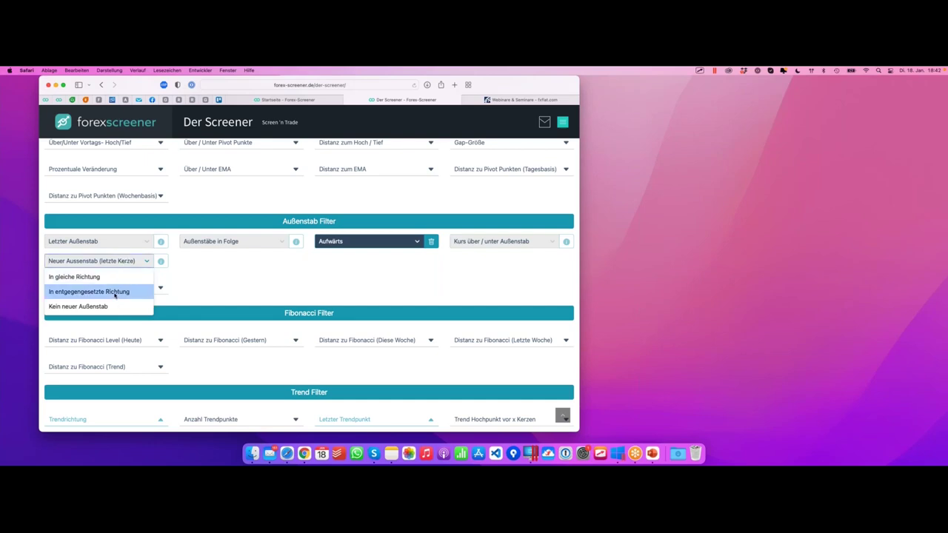
left_click(115, 293)
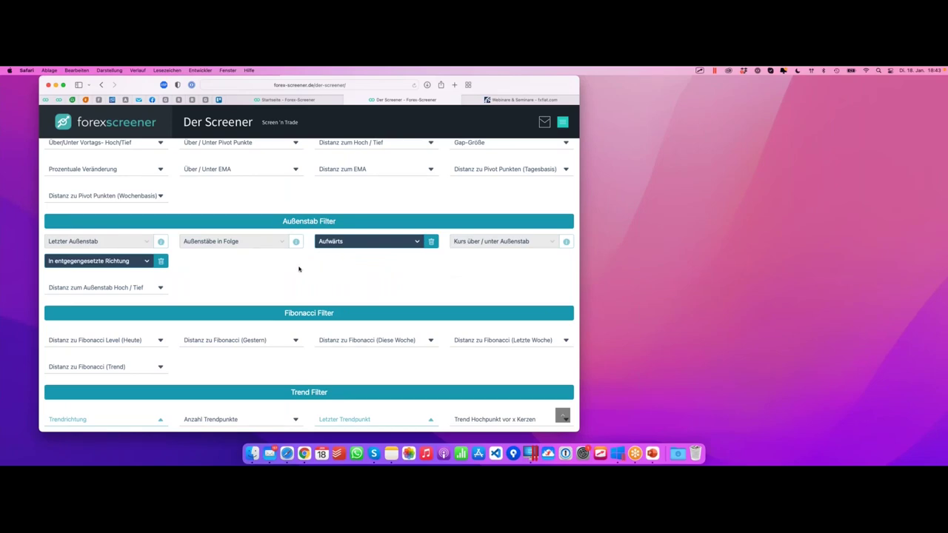
Step: Look through the result cards for the Außenstab filters and open the RHM-H4 chart in MetaTrader
scroll(300, 269, "down", 15)
scroll(299, 269, "down", 8)
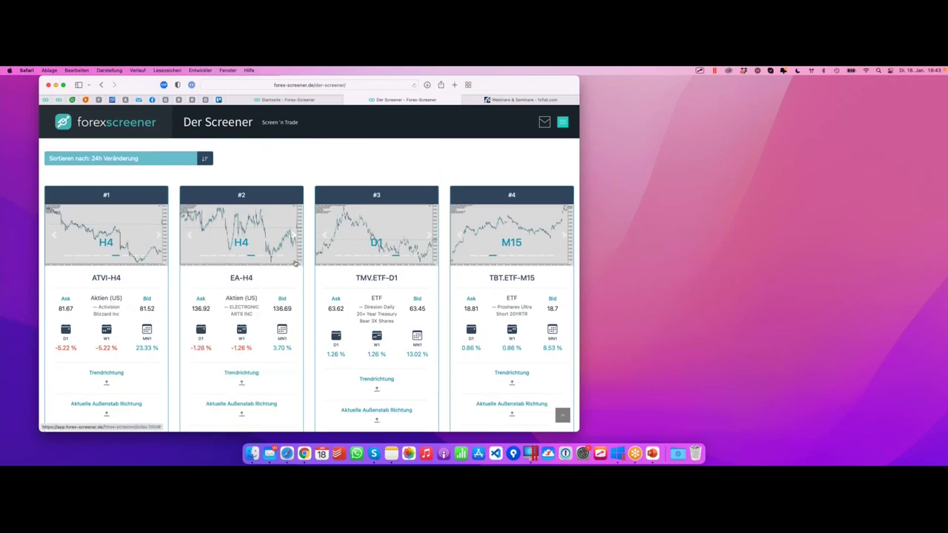
scroll(296, 264, "down", 8)
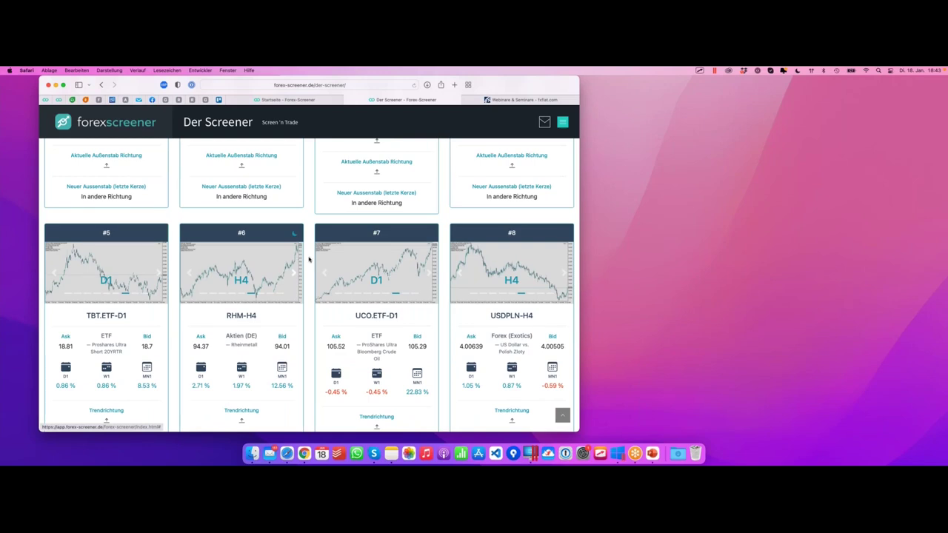
scroll(177, 221, "down", 5)
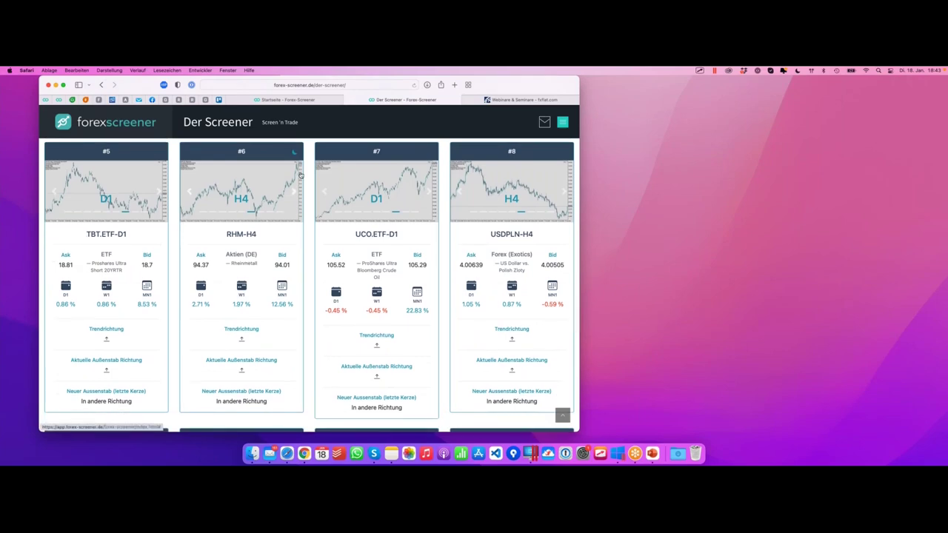
left_click(271, 243)
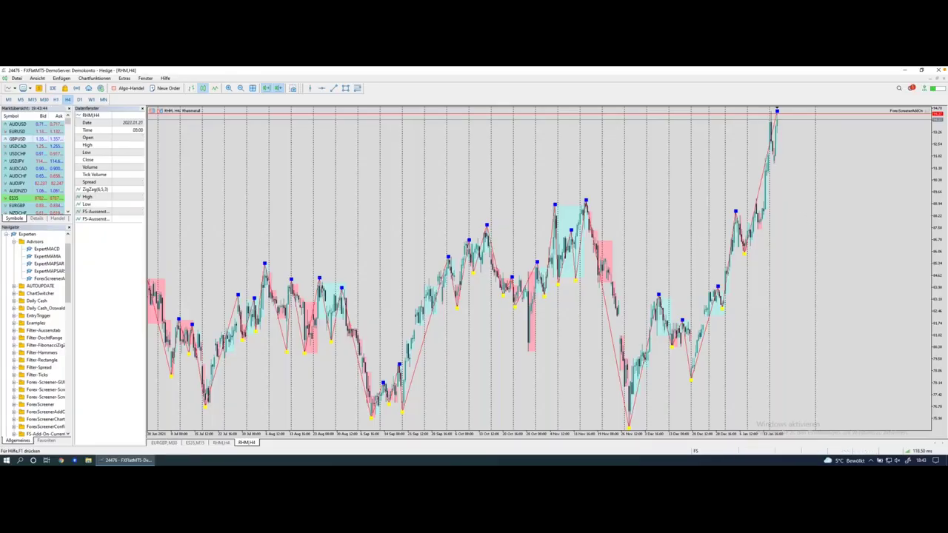
Step: Inspect the latest Außenstab and the overall trend on the RHM H4 chart, and return to the Forex Screener page
key("plus")
key("plus")
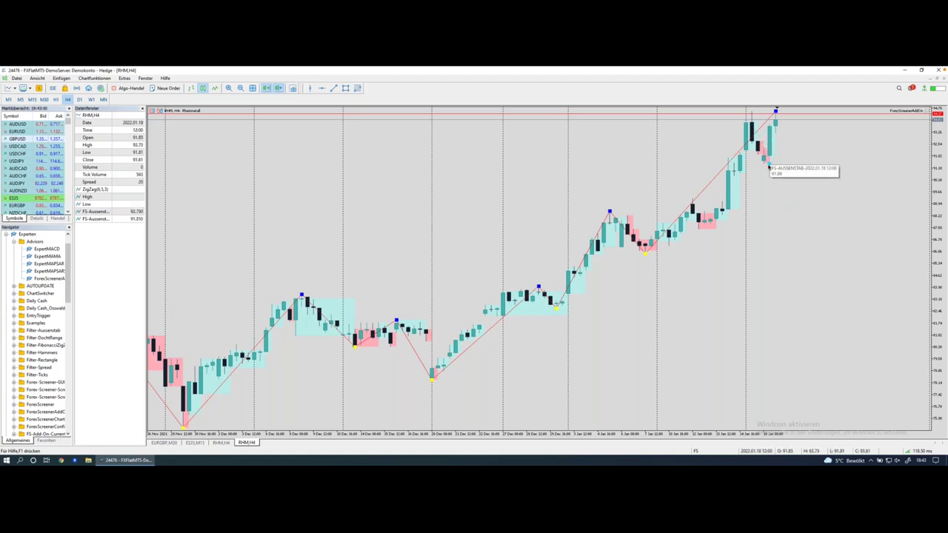
left_click_drag(753, 117, 769, 163)
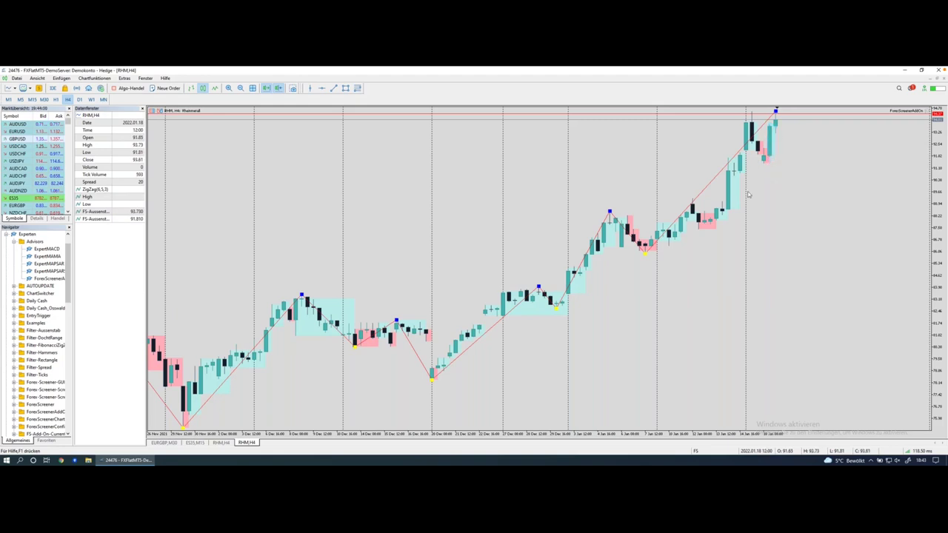
key("minus")
key("minus")
key("minus")
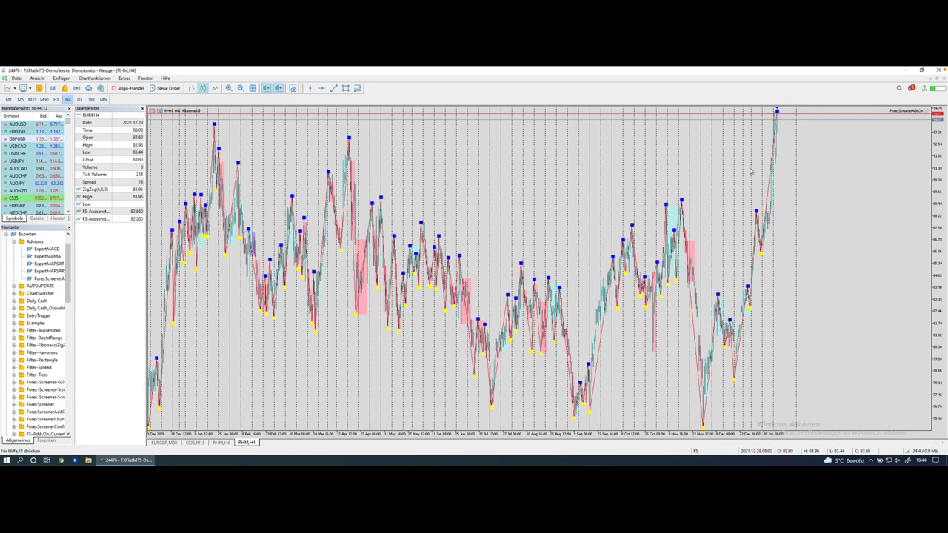
left_click(778, 111)
key("ctrl+Left")
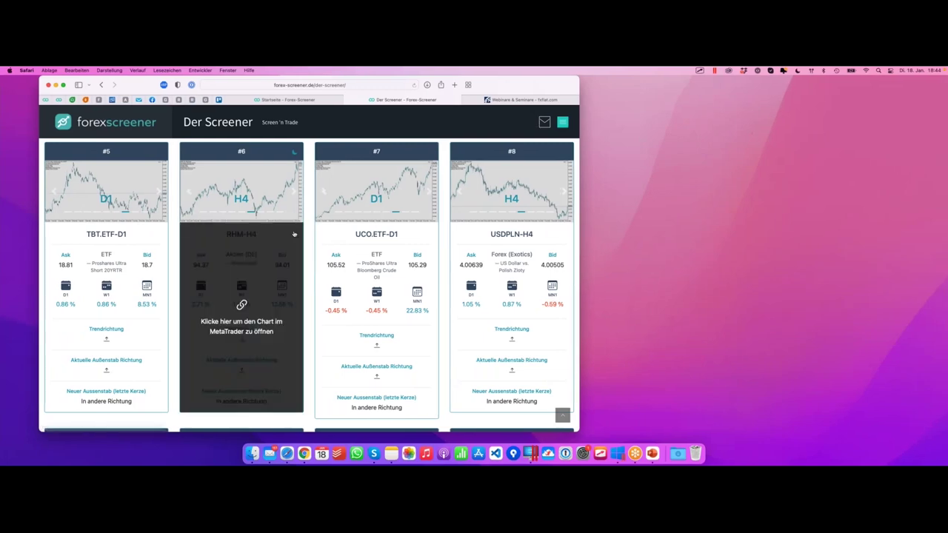
Step: Set the general last trend point filter to Tief in the Trend Filter section
scroll(241, 296, "down", 5)
scroll(294, 331, "up", 10)
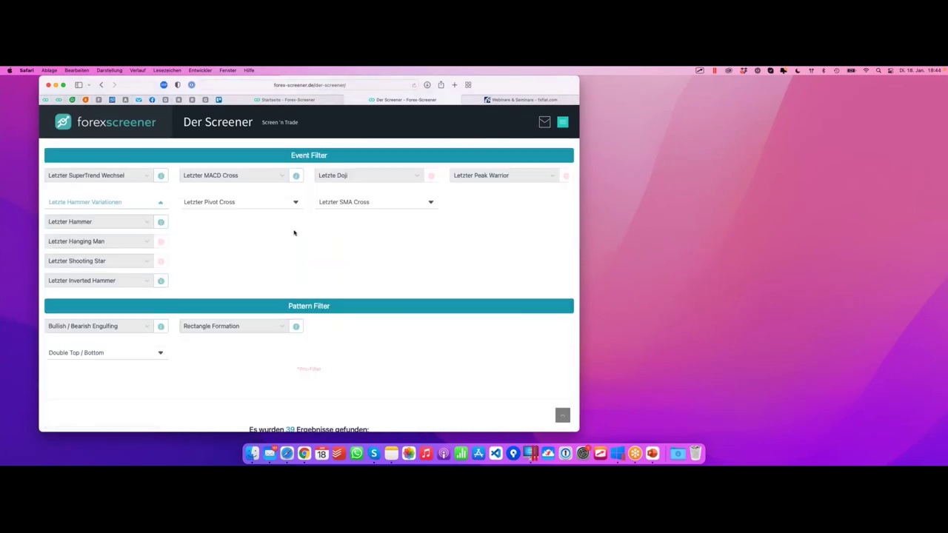
scroll(309, 286, "up", 5)
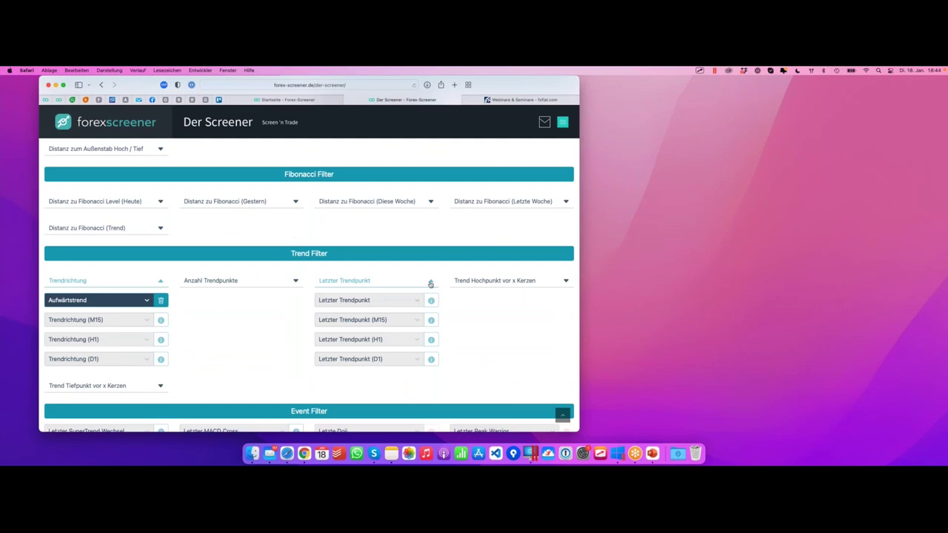
left_click(390, 301)
left_click(389, 300)
left_click(356, 300)
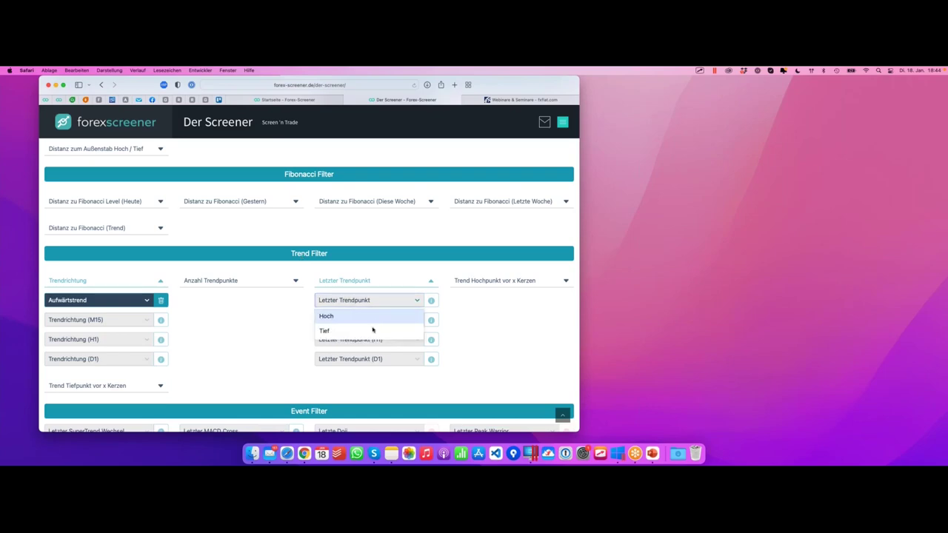
left_click(362, 331)
Step: Look through the result cards for uptrend markets whose last trend point is a low, as far as AXP-H4
scroll(360, 282, "down", 15)
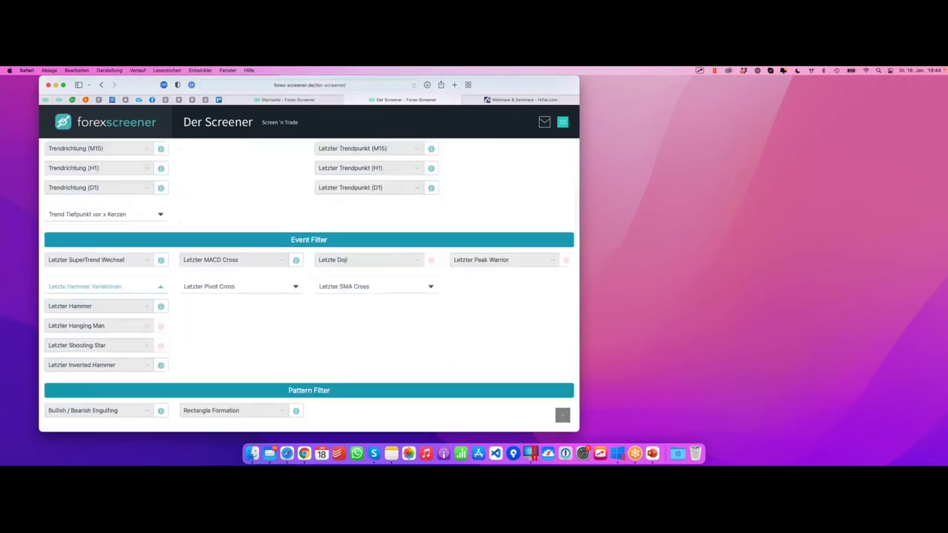
scroll(331, 222, "up", 1)
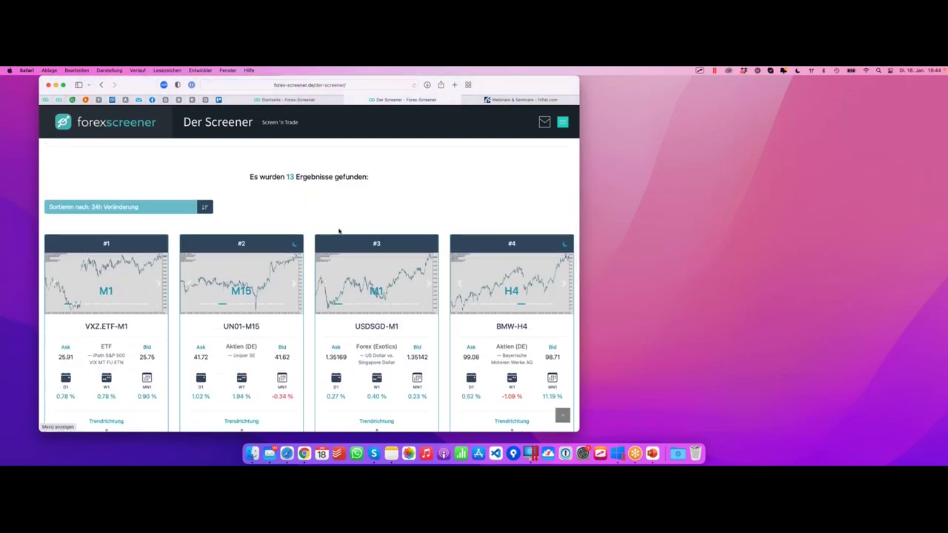
scroll(339, 231, "down", 5)
scroll(427, 173, "down", 3)
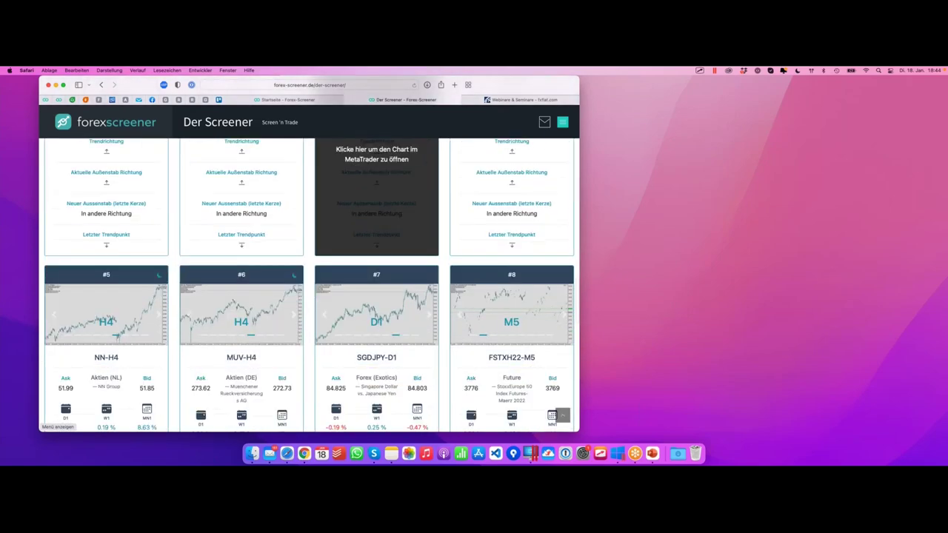
scroll(274, 300, "down", 6)
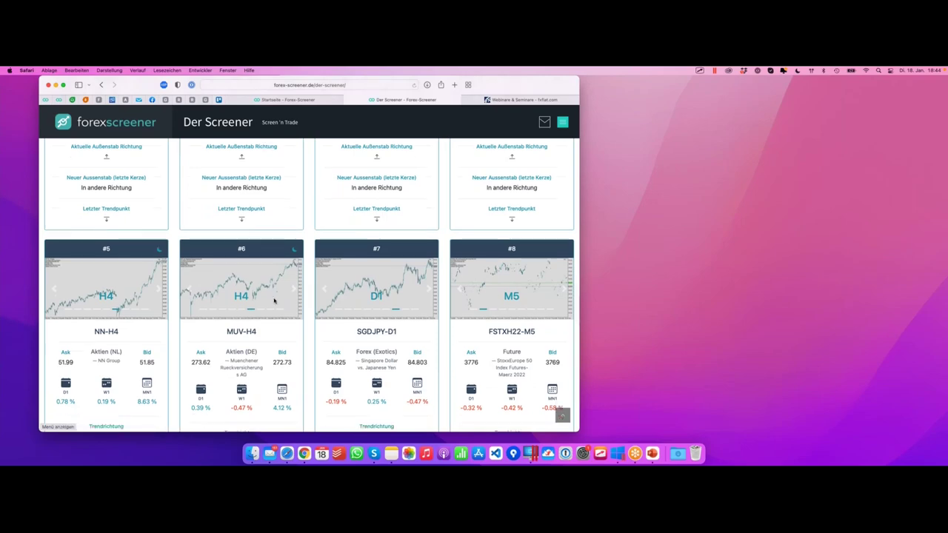
scroll(452, 305, "down", 2)
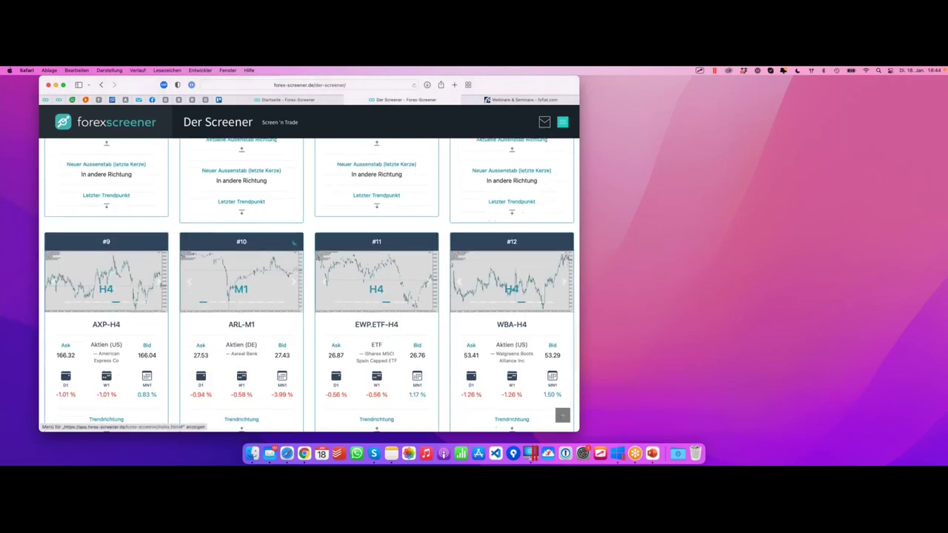
scroll(211, 247, "down", 1)
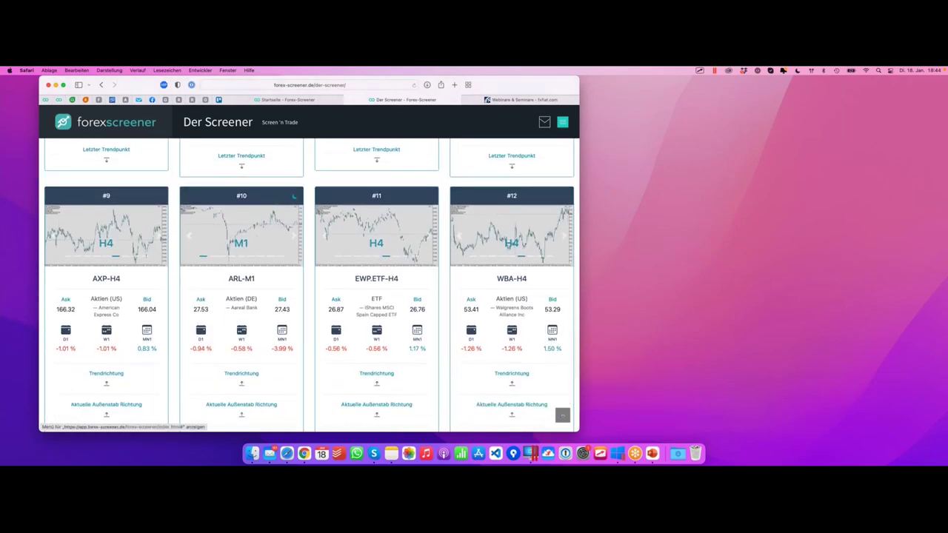
Step: Open the AXP-H4 chart in MetaTrader from its result card
right_click(144, 286)
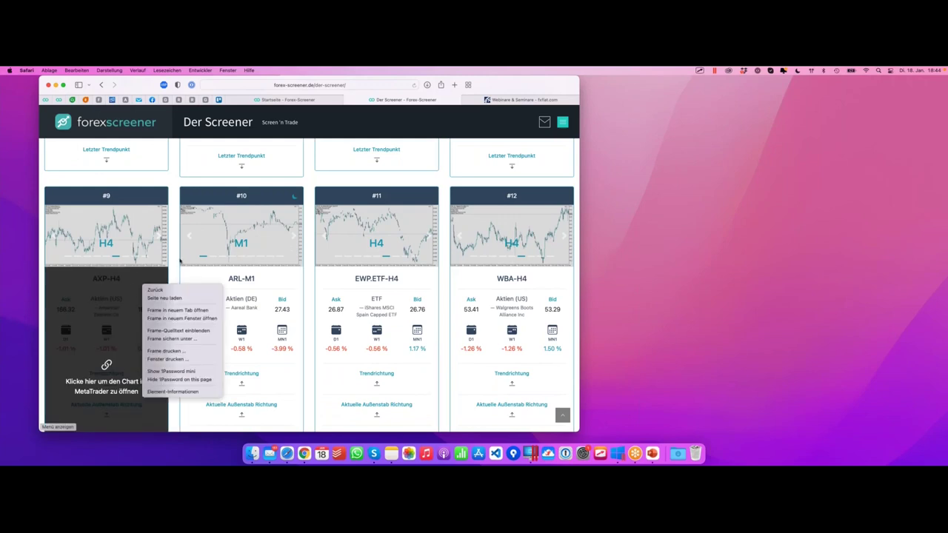
right_click(185, 252)
right_click(146, 298)
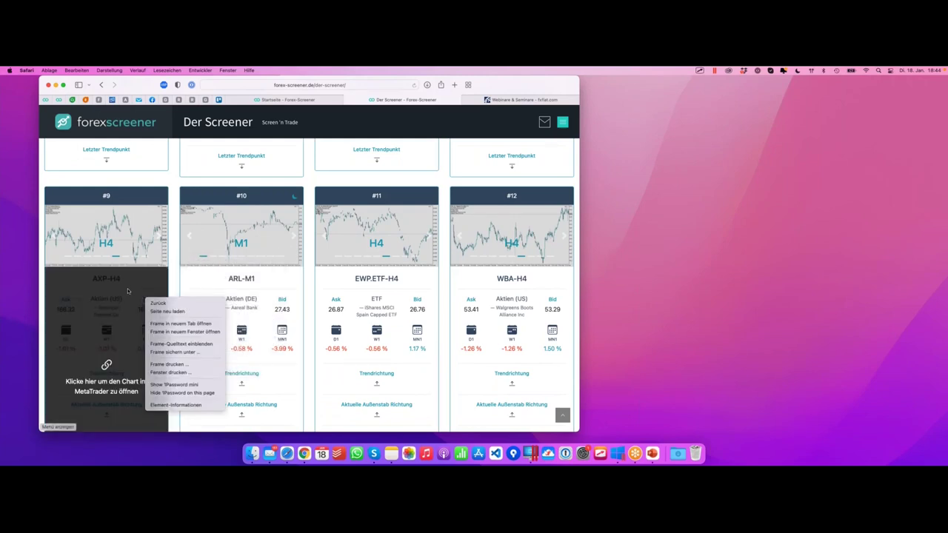
left_click(158, 180)
right_click(159, 180)
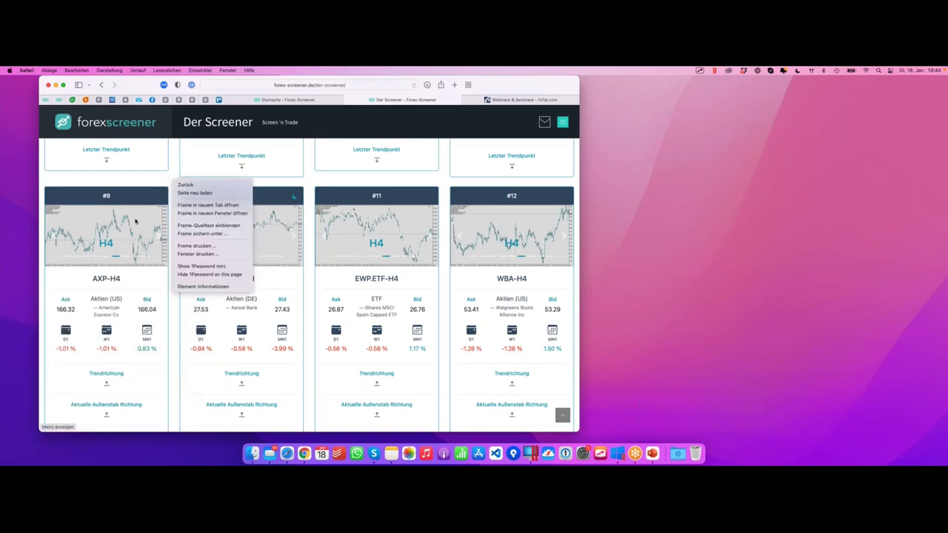
left_click(143, 176)
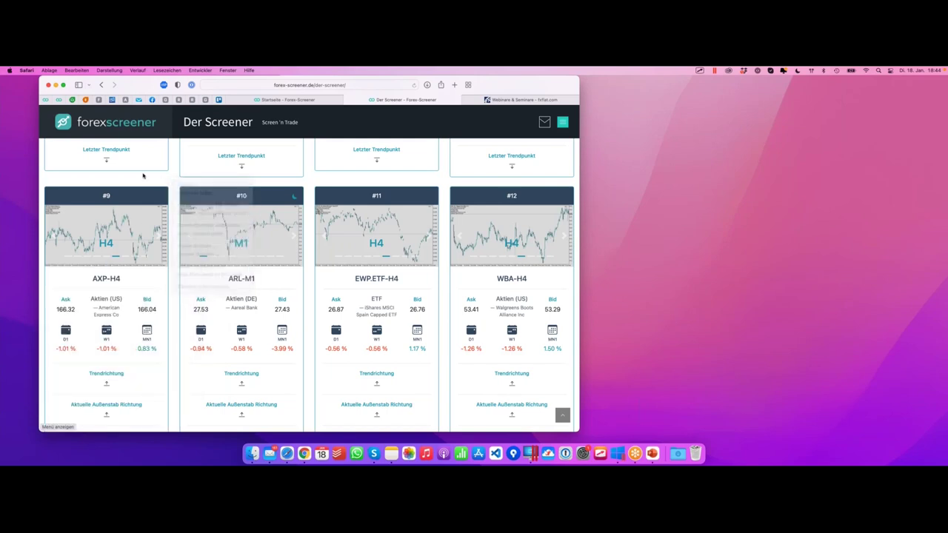
left_click(145, 285)
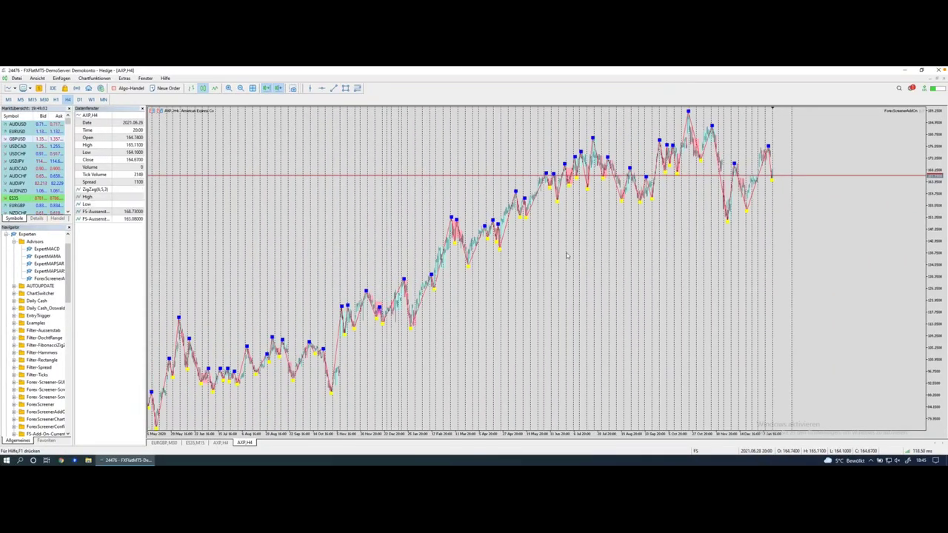
Step: Examine the AXP H4 chart's trend points and Außenstab areas at different scales, and turn on the crosshair
key("plus")
key("minus")
key("plus")
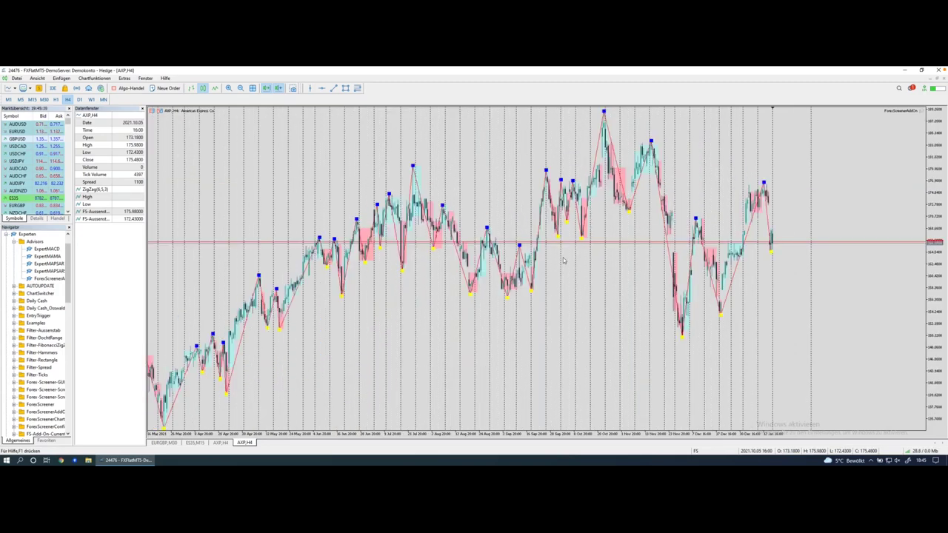
key("minus")
middle_click(581, 292)
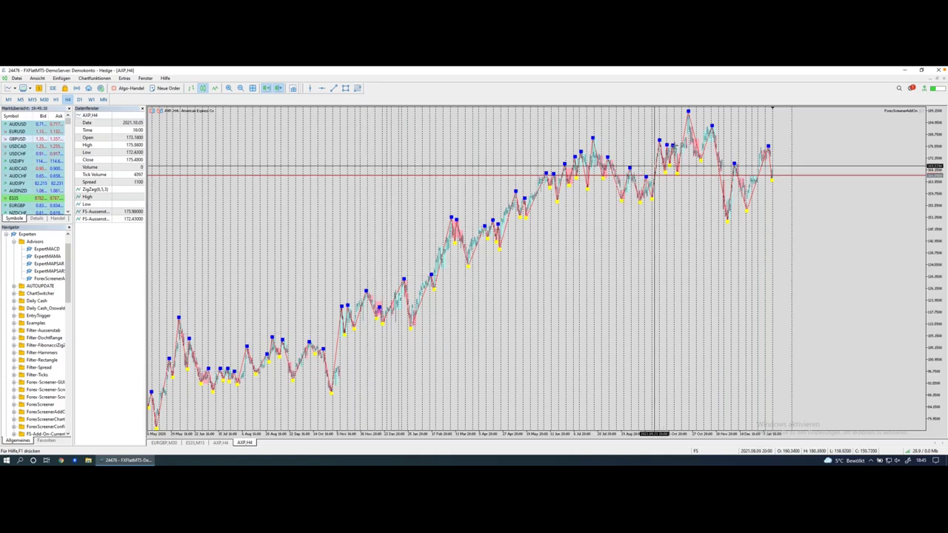
Step: Inspect the dates and prices of the October 2021 highs on the AXP H4 chart, and trace the following trend movements
mouse_move(674, 145)
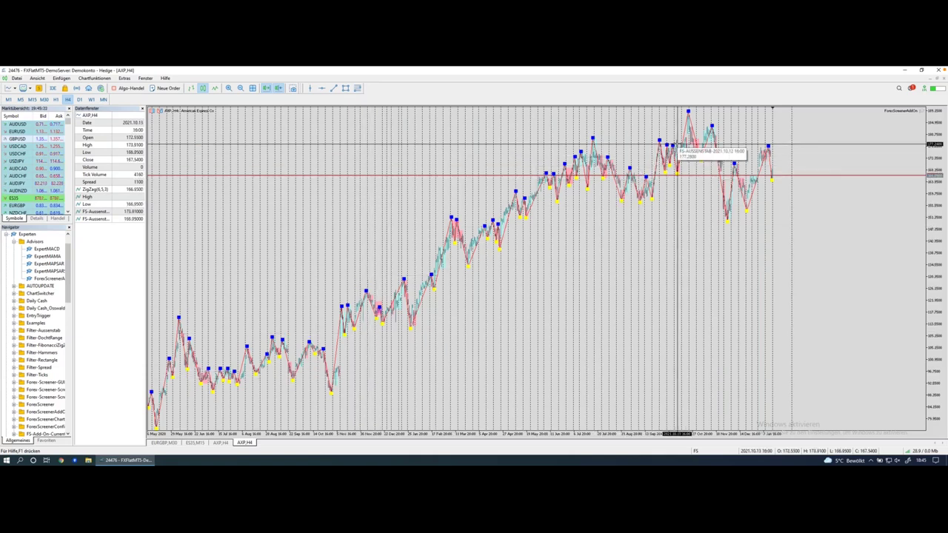
left_click(680, 176)
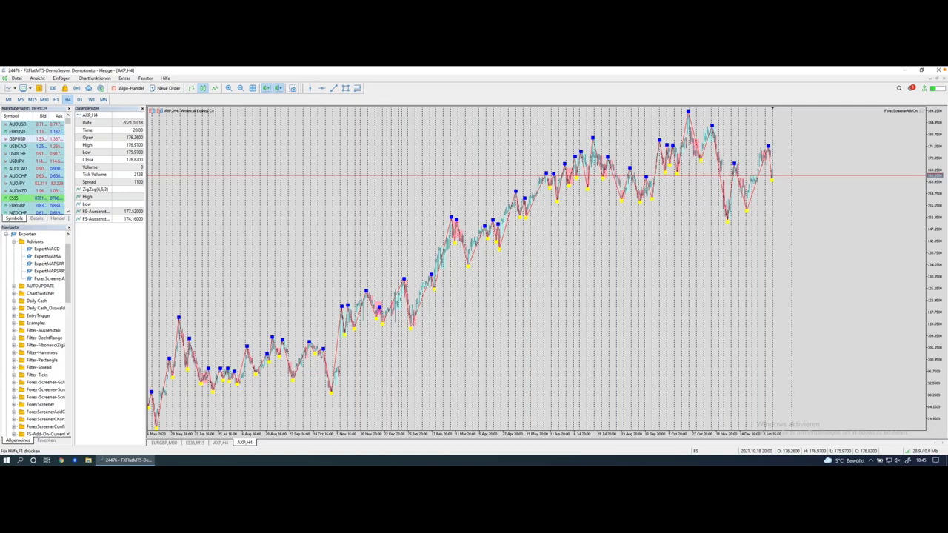
mouse_move(718, 176)
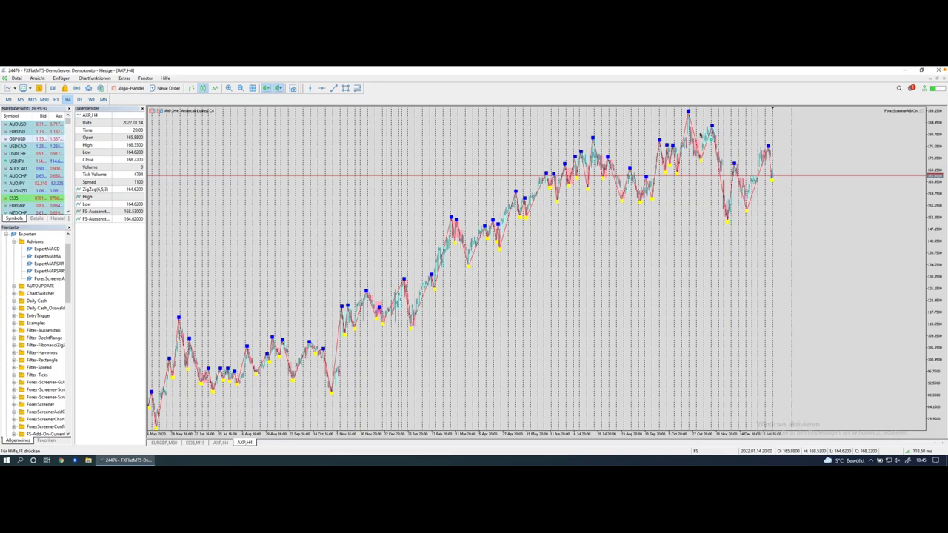
left_click_drag(698, 153, 724, 223)
left_click_drag(626, 203, 772, 202)
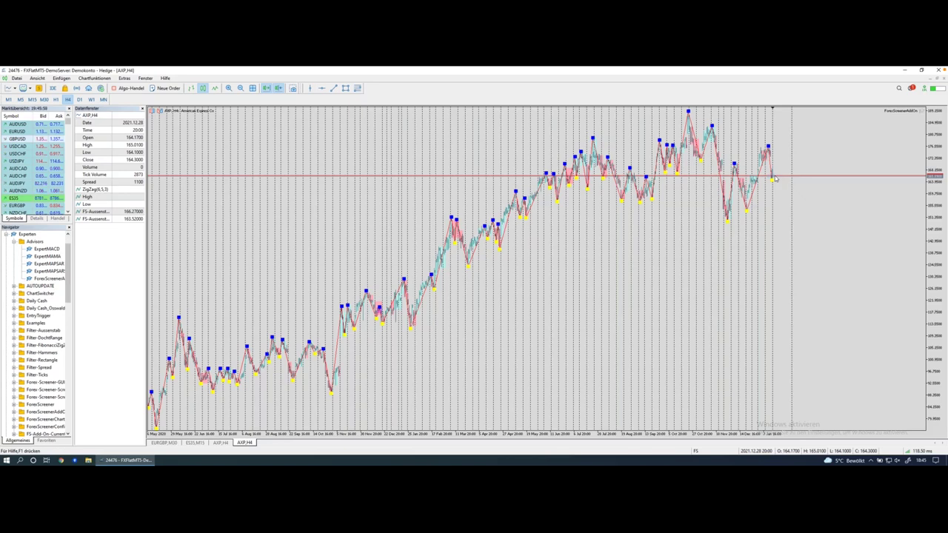
mouse_move(688, 111)
left_mouse_down()
mouse_move(689, 215)
mouse_move(755, 218)
mouse_move(733, 108)
mouse_move(699, 108)
left_mouse_up()
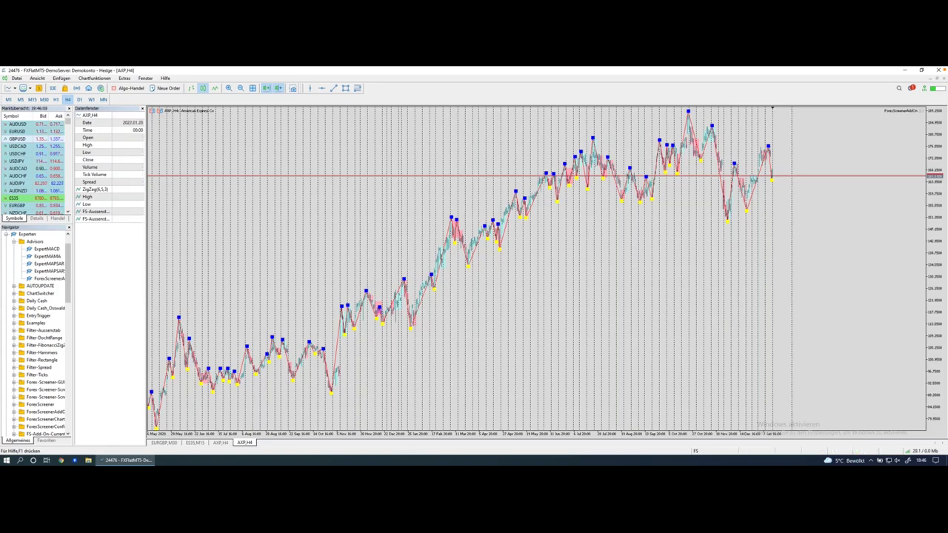
Step: Enlarge the AXP H4 chart and trace its latest upward swings and the area around the last trend point
key("plus")
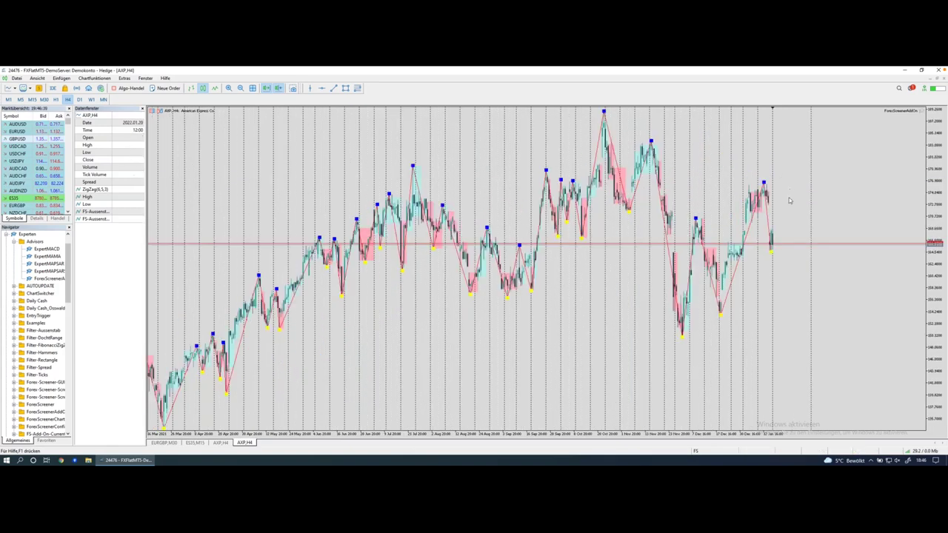
key("plus")
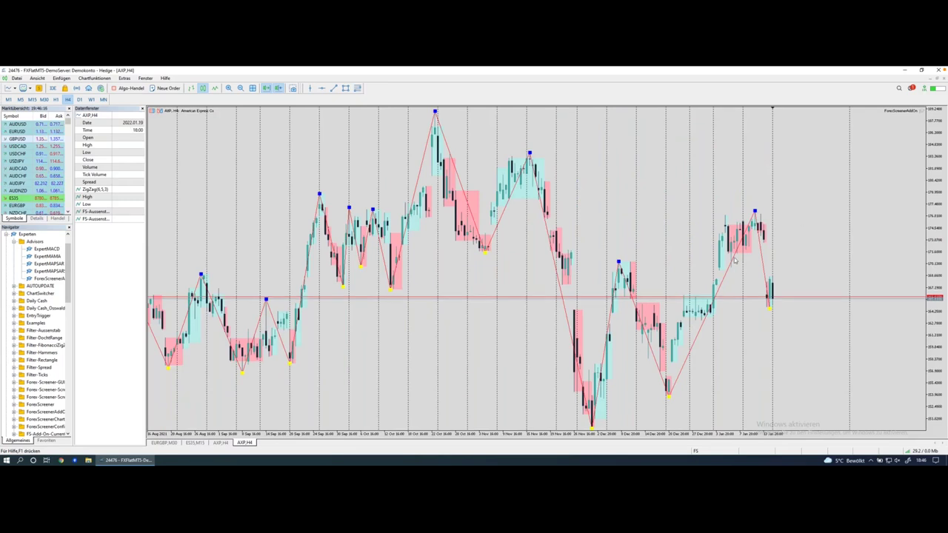
mouse_move(600, 415)
left_mouse_down()
mouse_move(624, 300)
mouse_move(667, 391)
mouse_move(744, 214)
left_mouse_up()
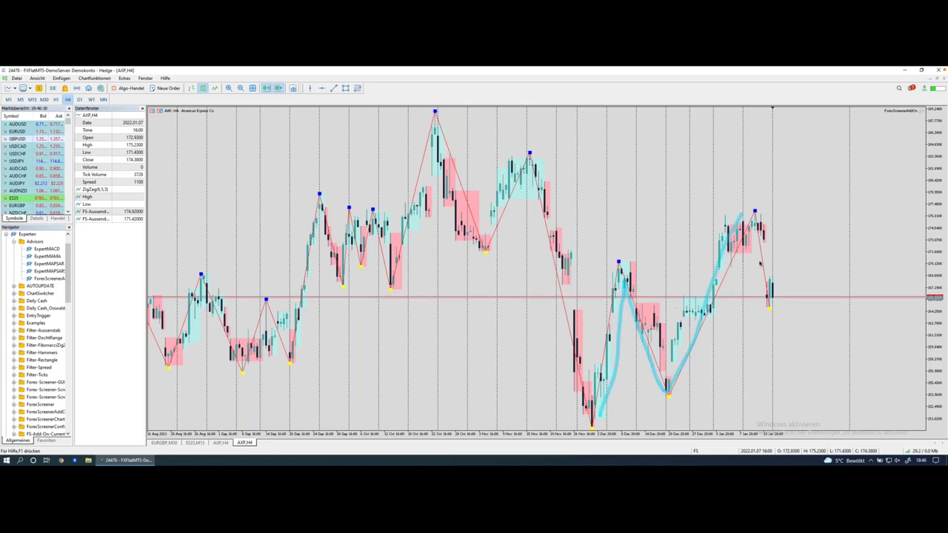
mouse_move(772, 272)
left_mouse_down()
mouse_move(778, 252)
mouse_move(782, 267)
left_mouse_up()
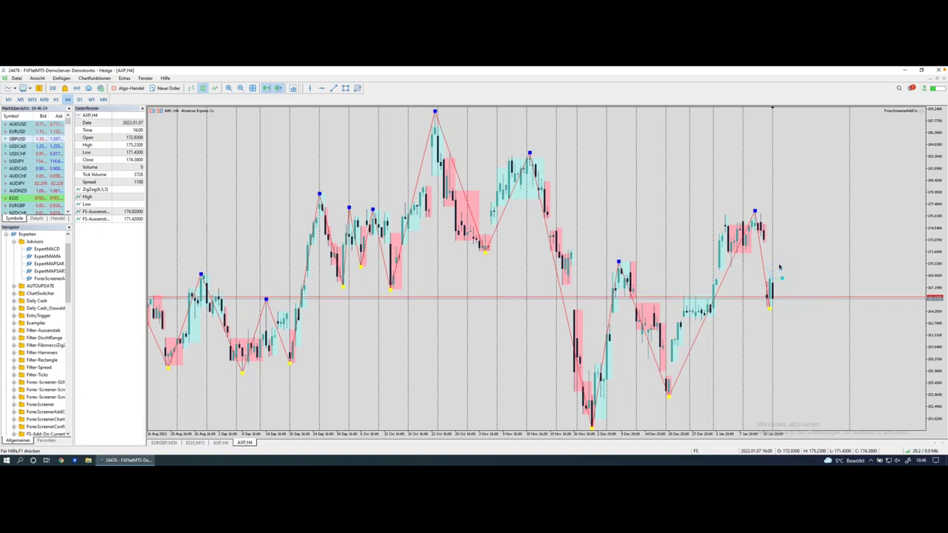
mouse_move(768, 241)
left_mouse_down()
mouse_move(757, 258)
mouse_move(763, 280)
mouse_move(775, 263)
mouse_move(765, 240)
left_mouse_up()
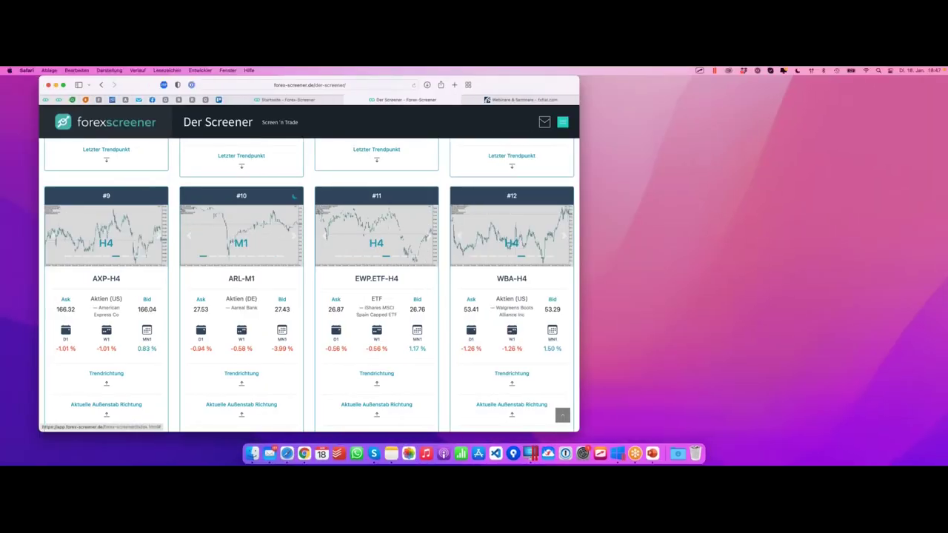
Step: Inspect the MetaTrader chart links on the EWP.ETF-H4 and ARL-M1 result cards in Forex Screener
mouse_move(400, 324)
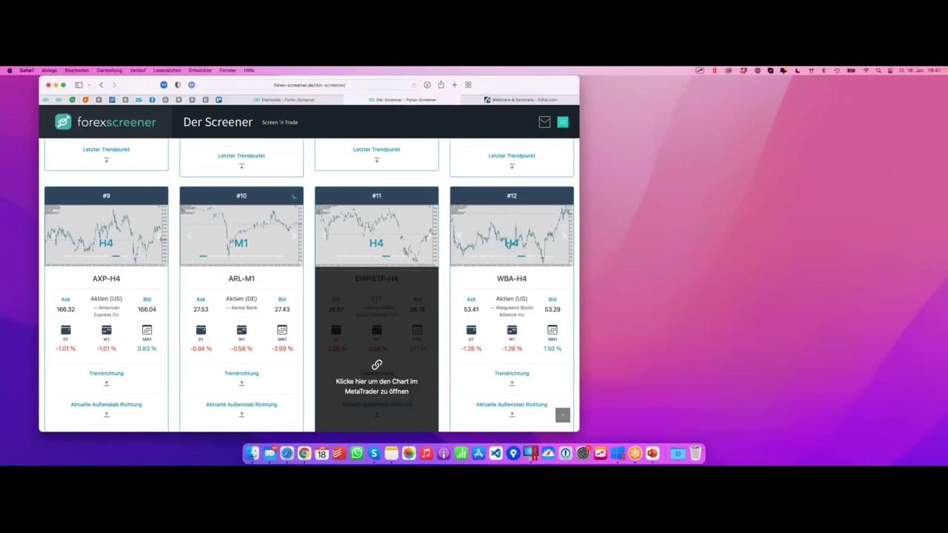
mouse_move(288, 300)
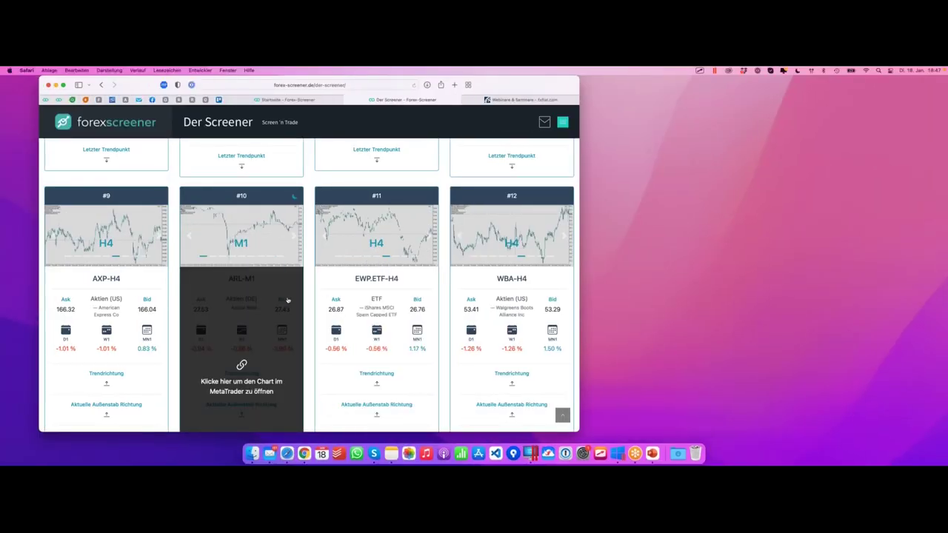
left_click(282, 299)
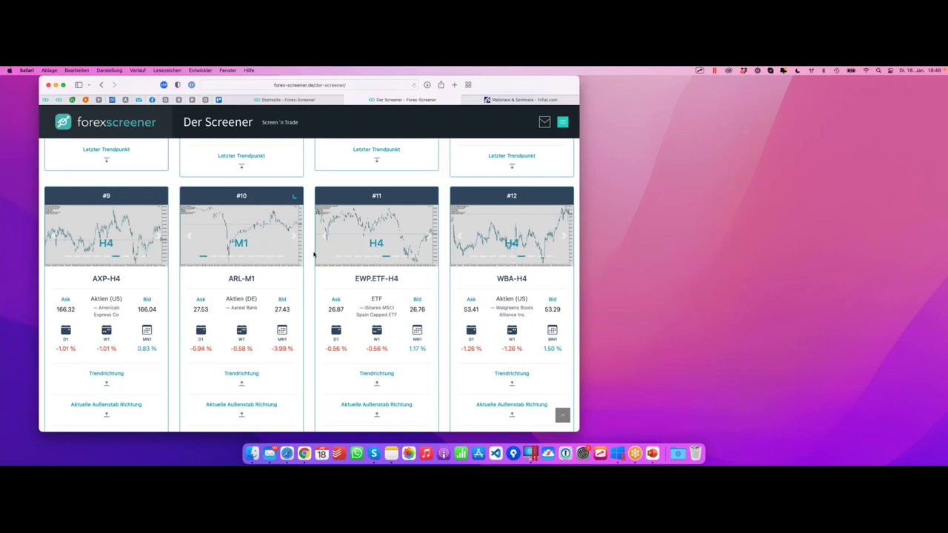
Step: Open the site's FS Add-on page in a new browser tab and switch to it
left_click(563, 122)
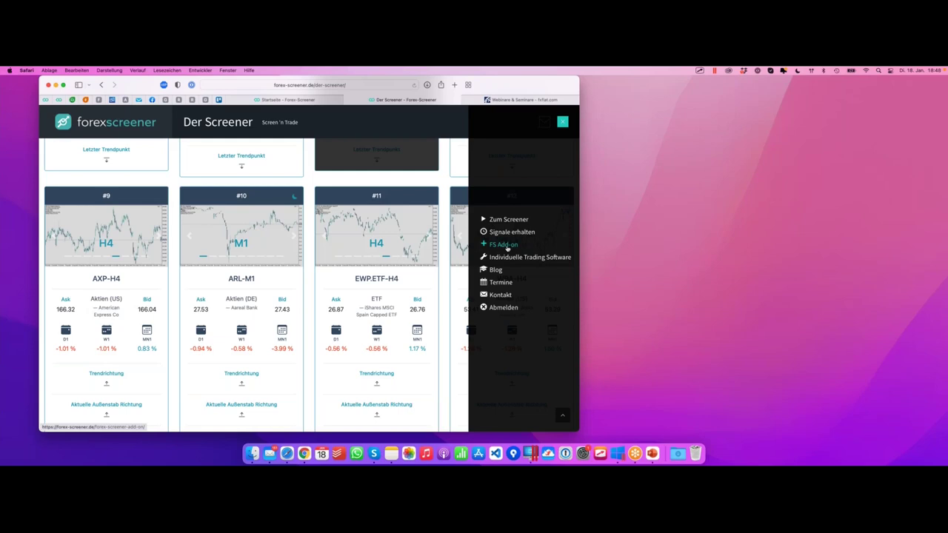
left_click(562, 125)
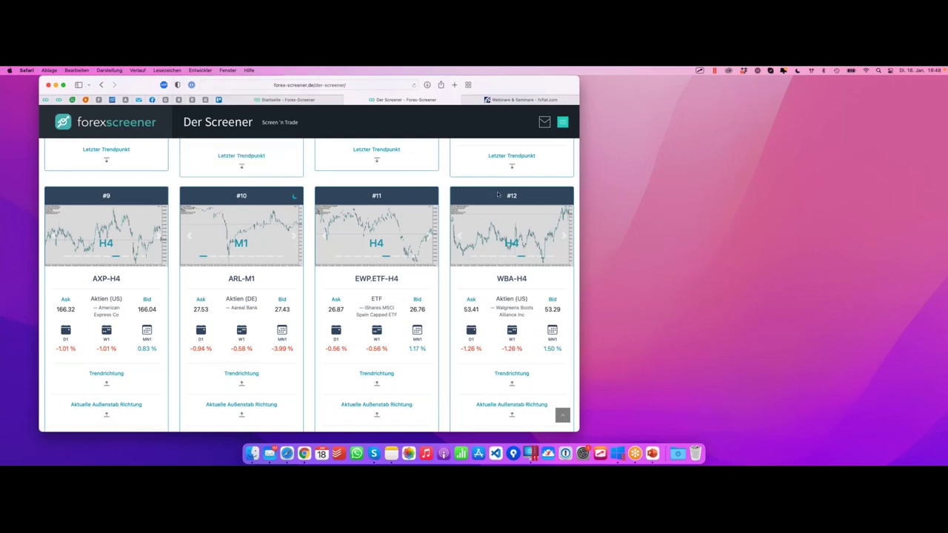
left_click(562, 122)
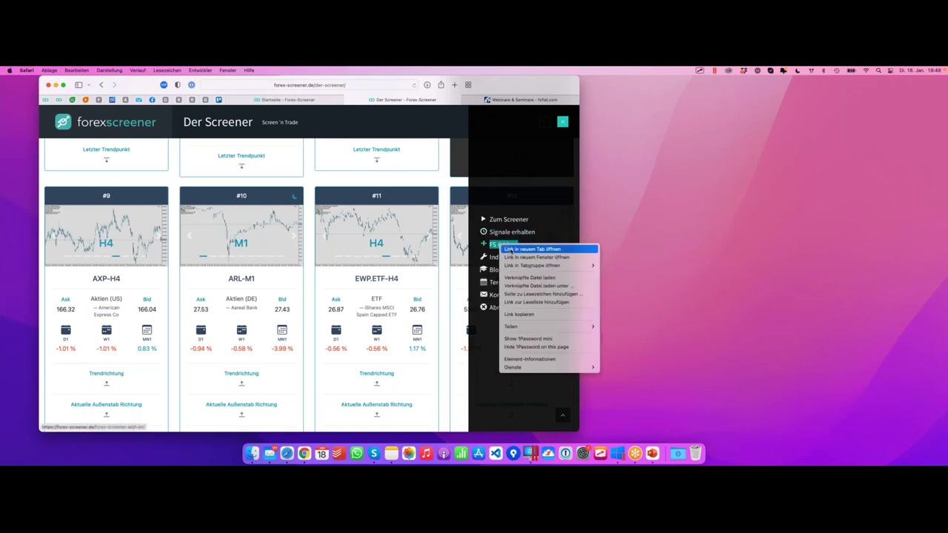
left_click(503, 244, "super")
left_click(452, 100)
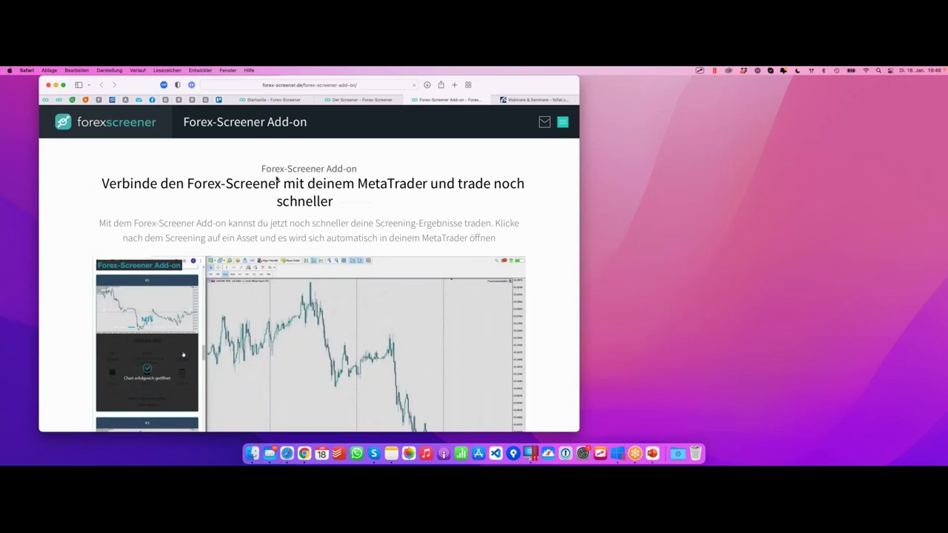
Step: Look through the Forex-Screener Add-on page for the MetaTrader 5 settings, and mark the MT4 and MT5 download options
scroll(277, 180, "down", 2)
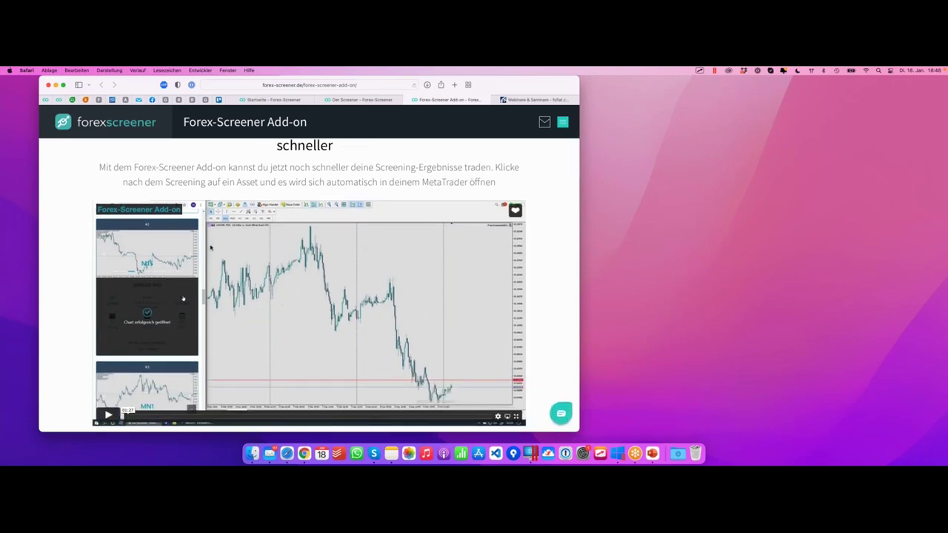
scroll(242, 234, "down", 5)
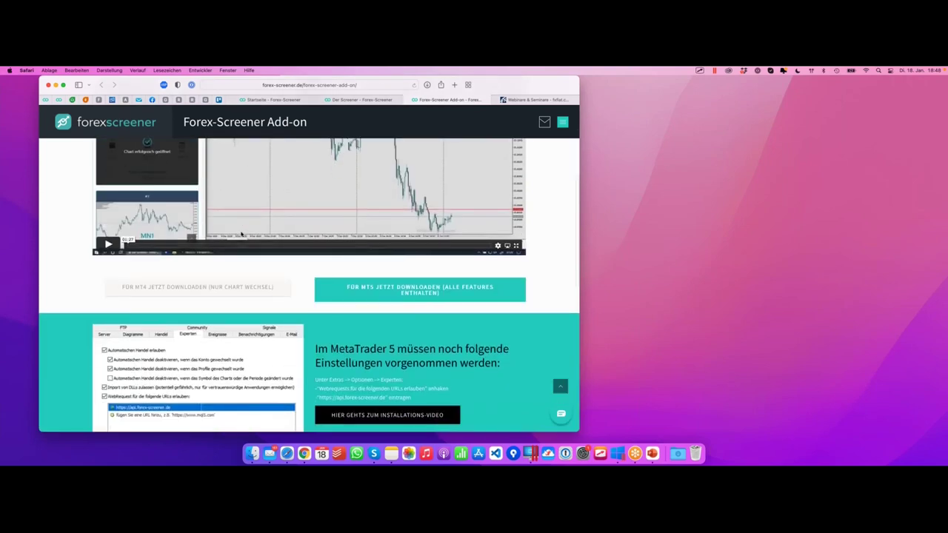
scroll(242, 234, "up", 3)
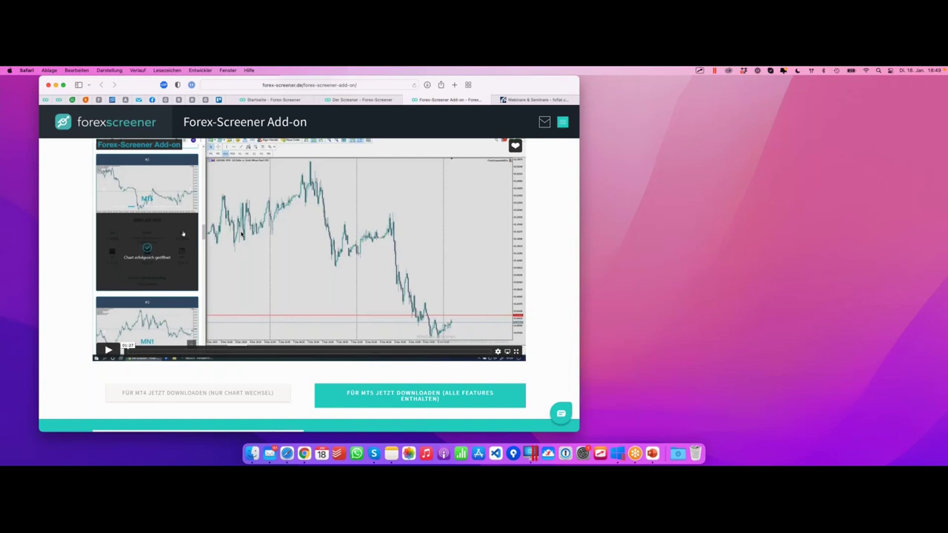
left_click(504, 400)
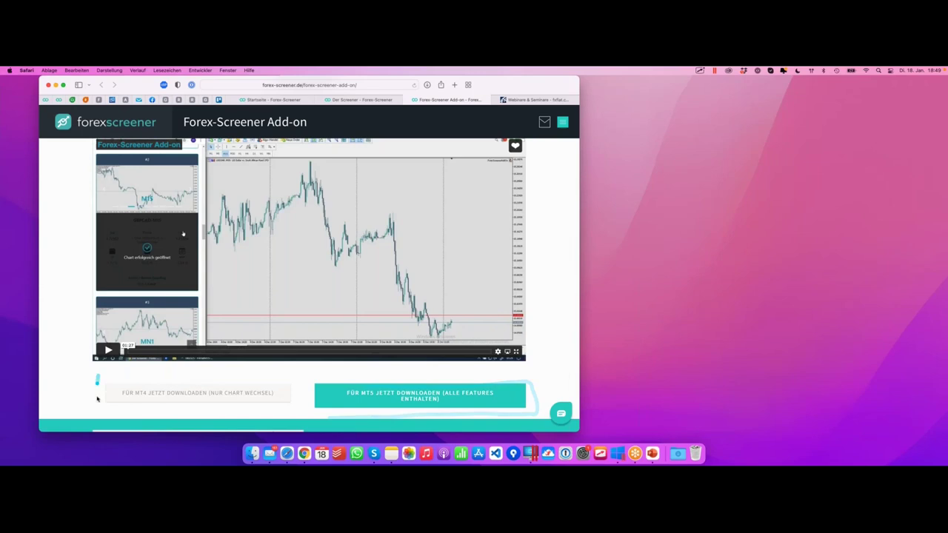
mouse_move(104, 382)
left_mouse_down()
mouse_move(222, 415)
mouse_move(317, 392)
mouse_move(86, 377)
left_mouse_up()
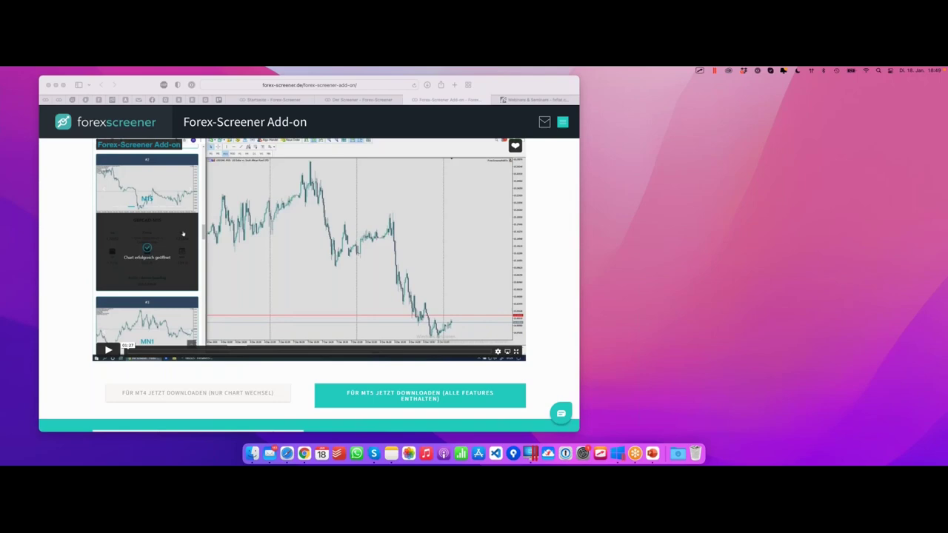
left_click(427, 105)
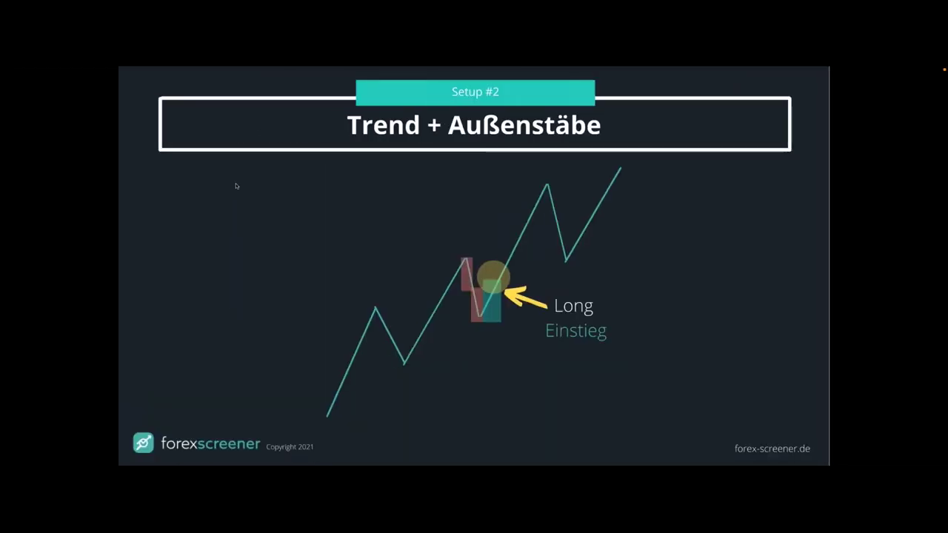
key("Right")
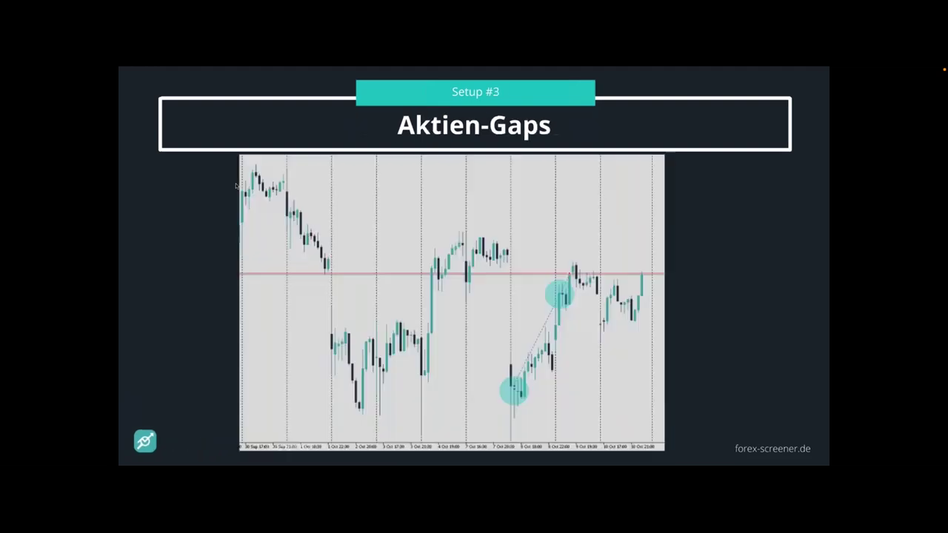